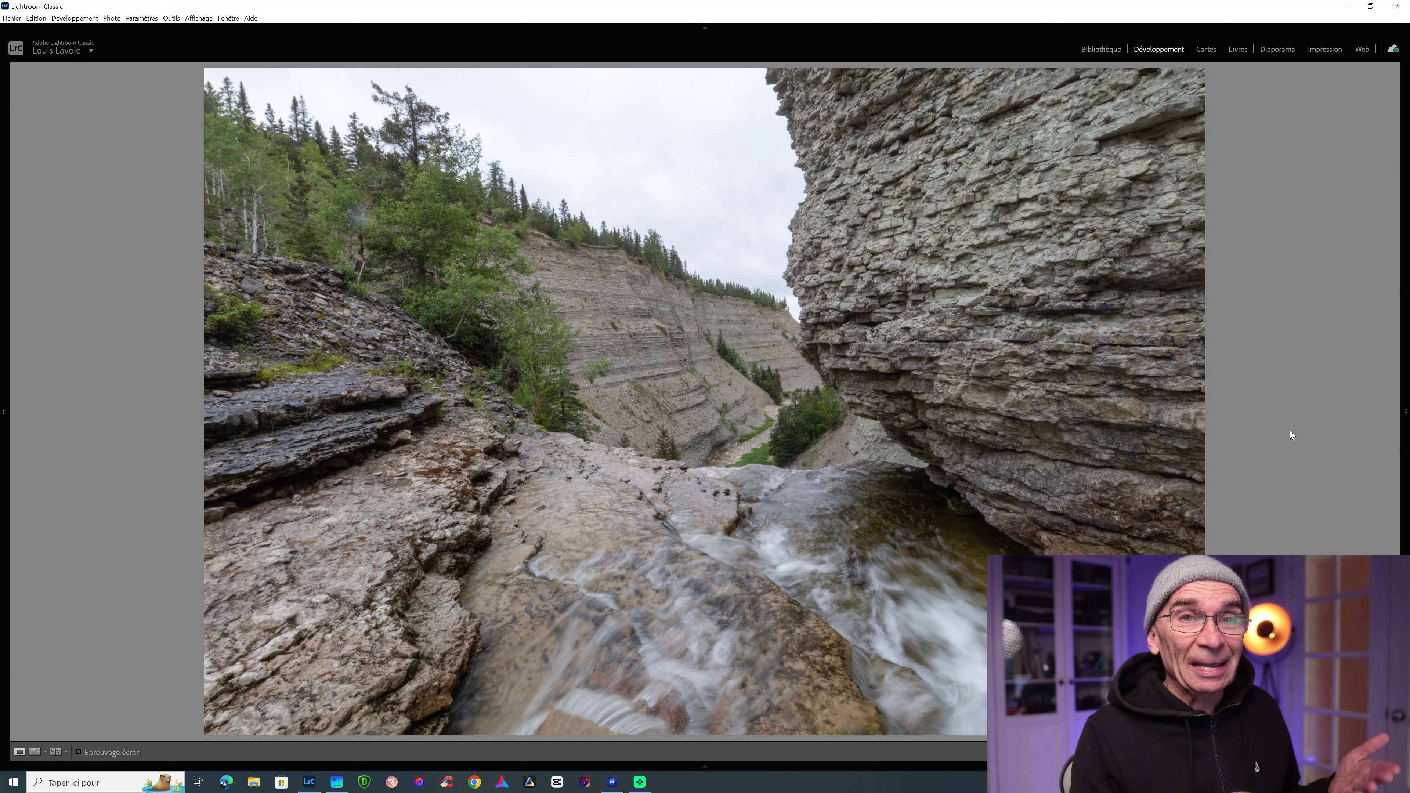
key(Left)
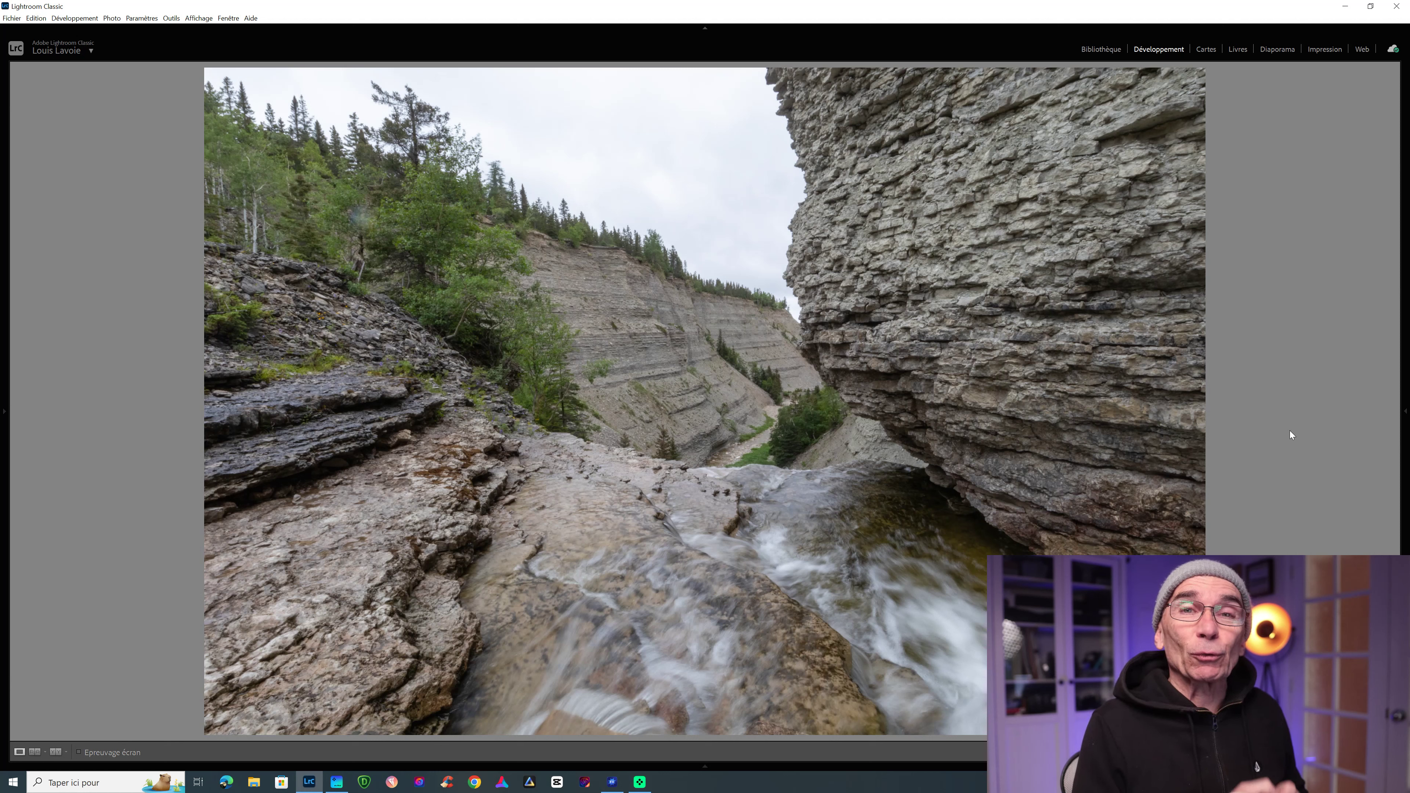
key(Left)
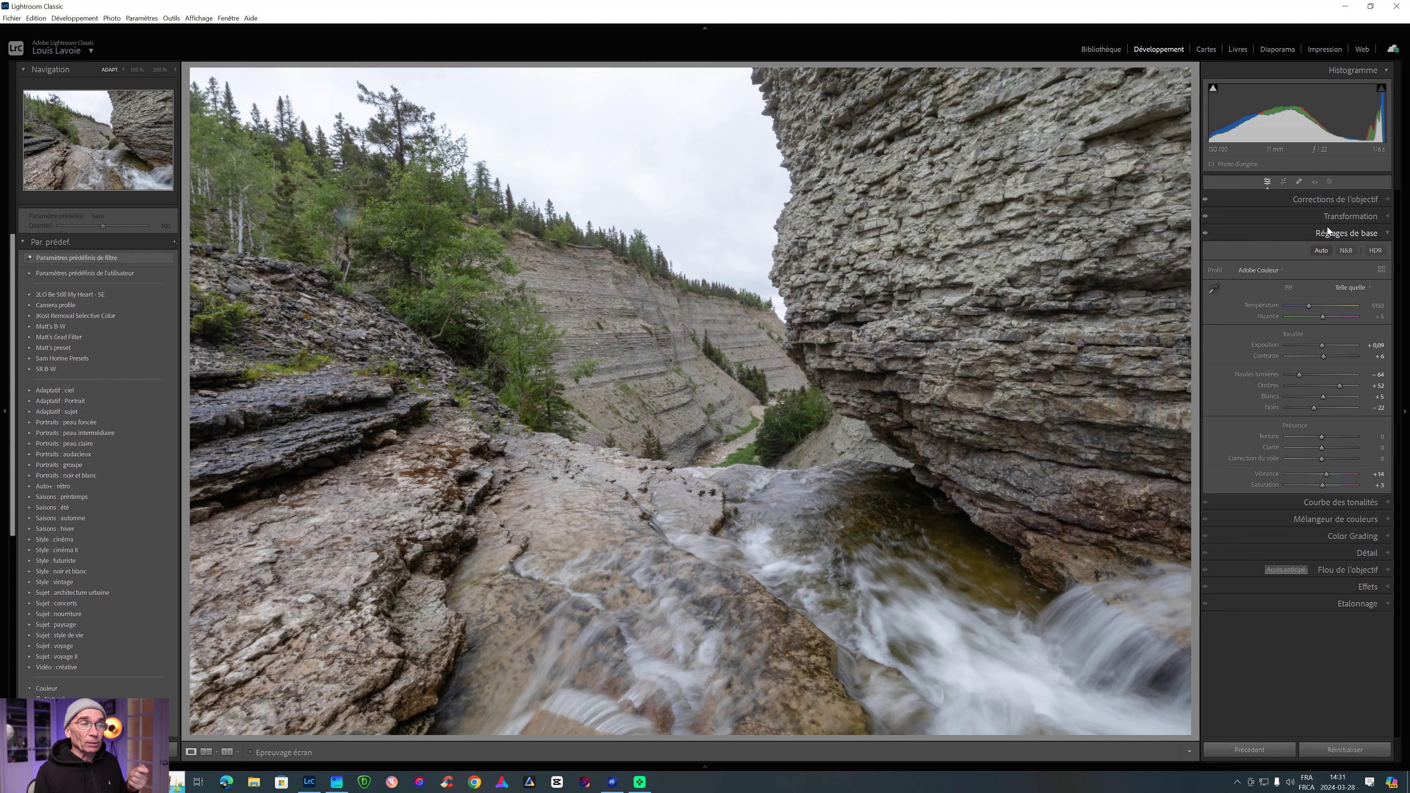
Create a sky mask on the photo and inspect its edges along the treeline at 200%
click(1329, 182)
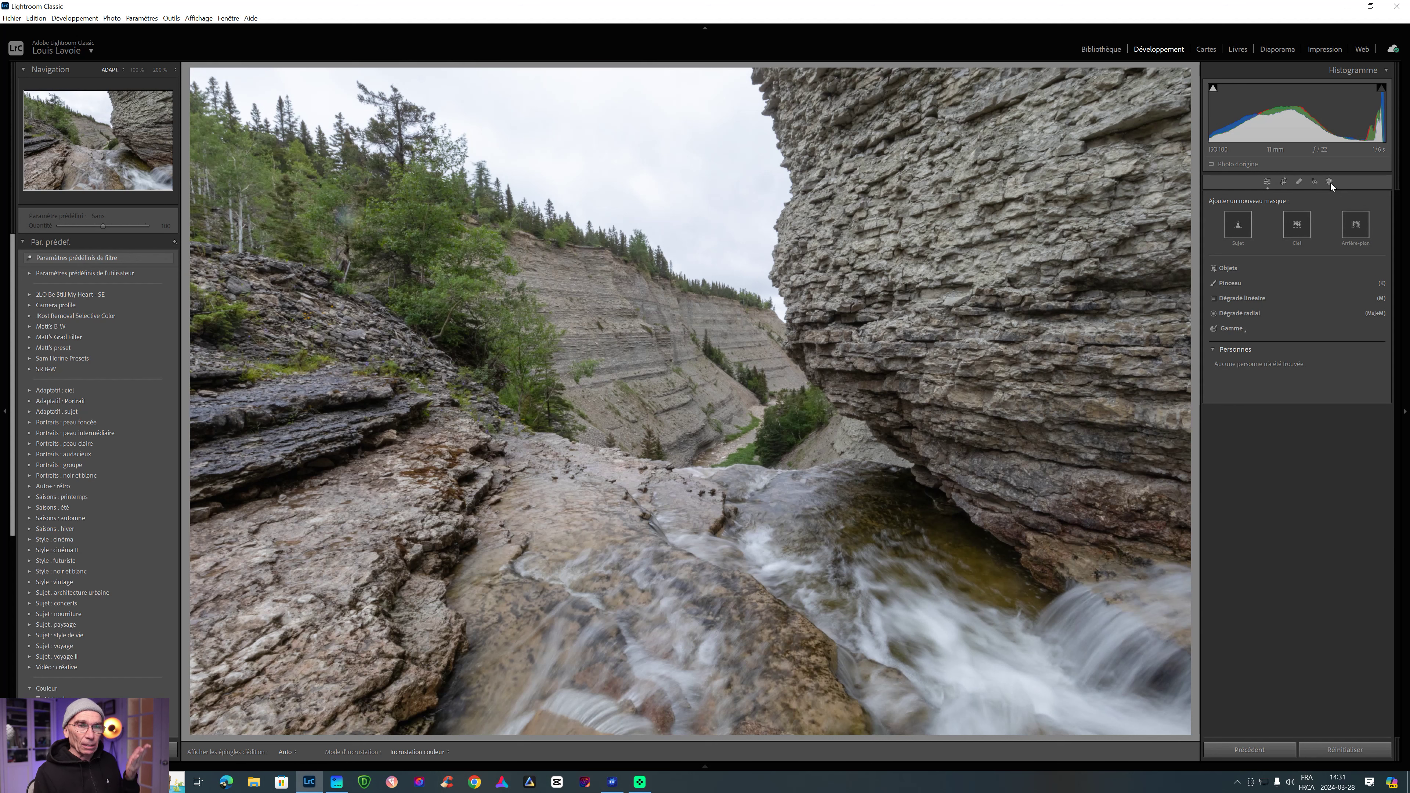
click(1299, 226)
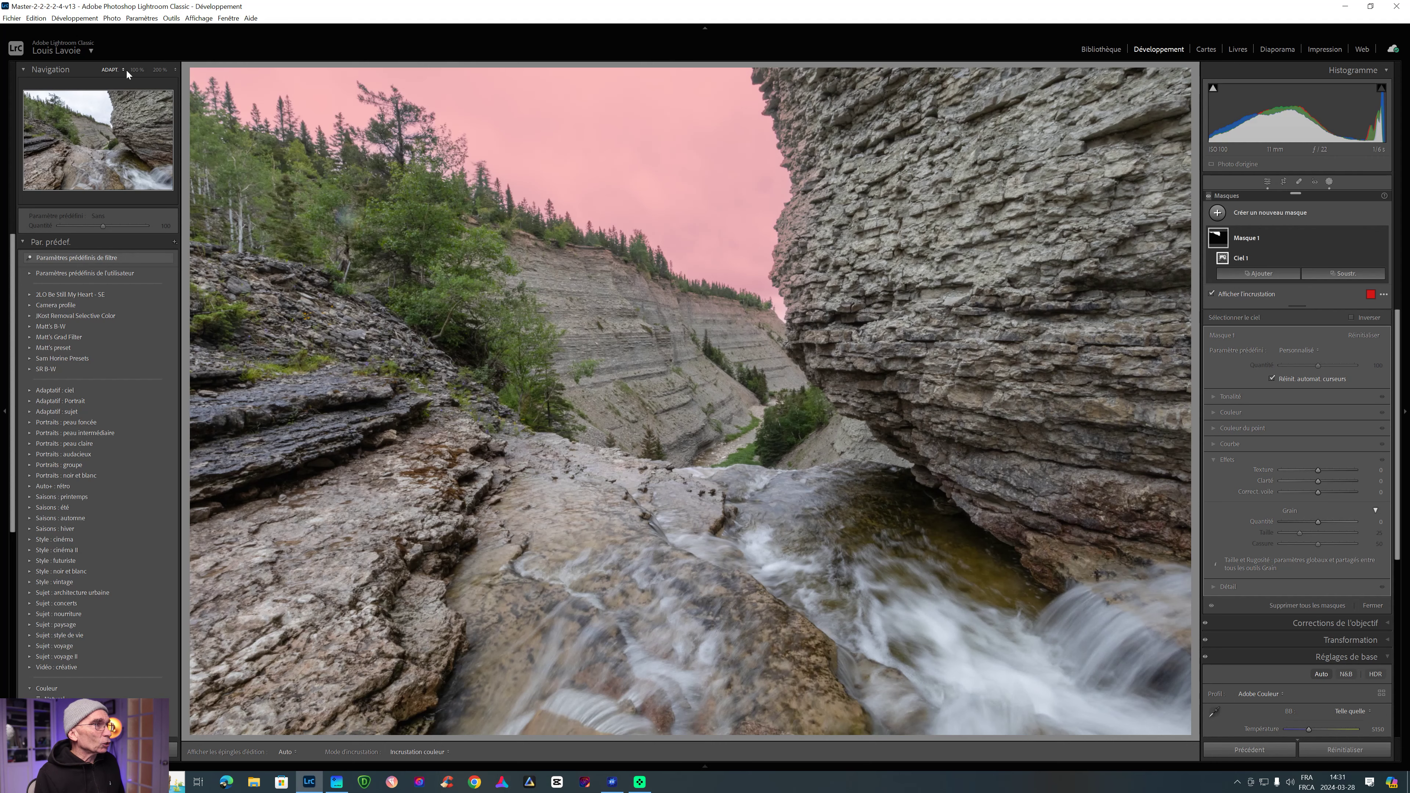
click(155, 70)
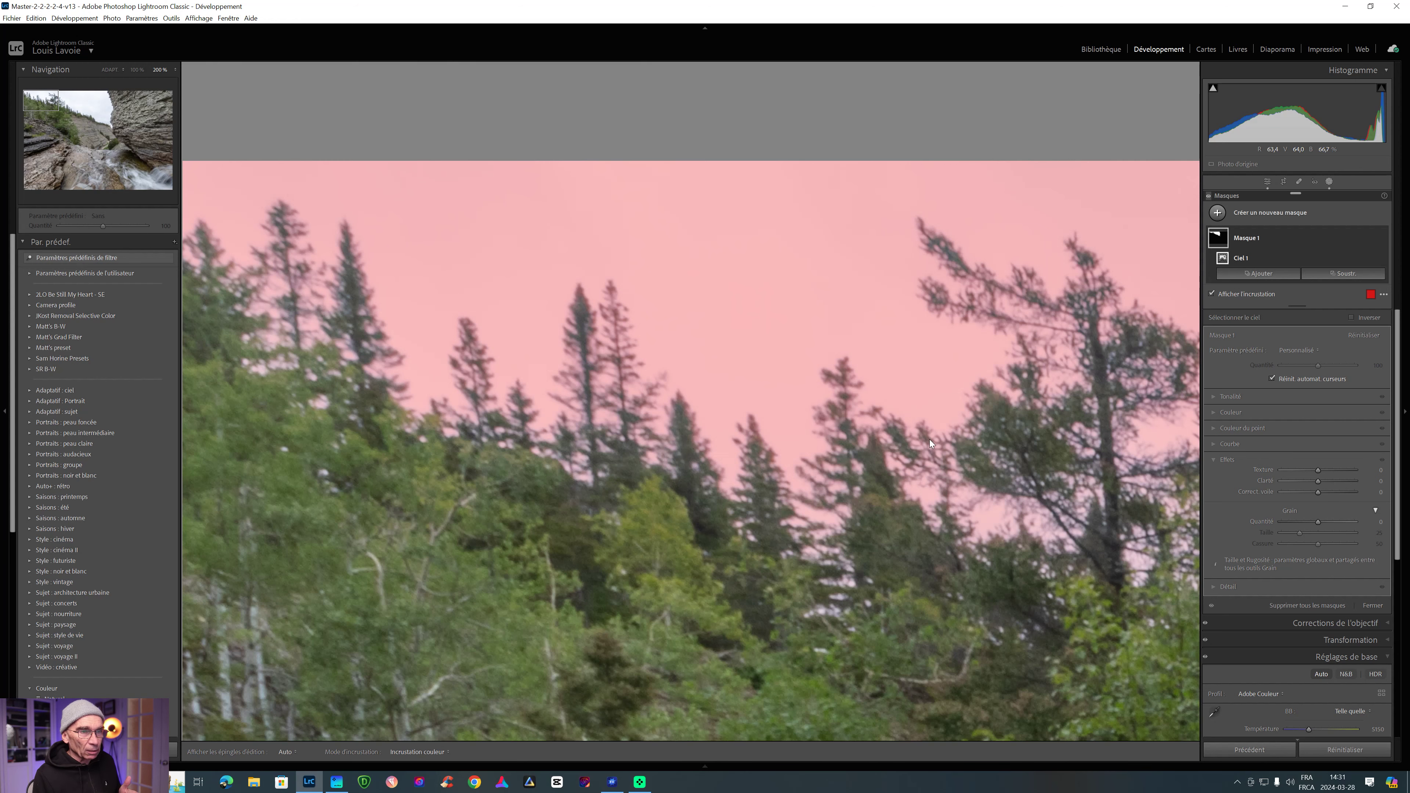
drag(49, 104, 72, 108)
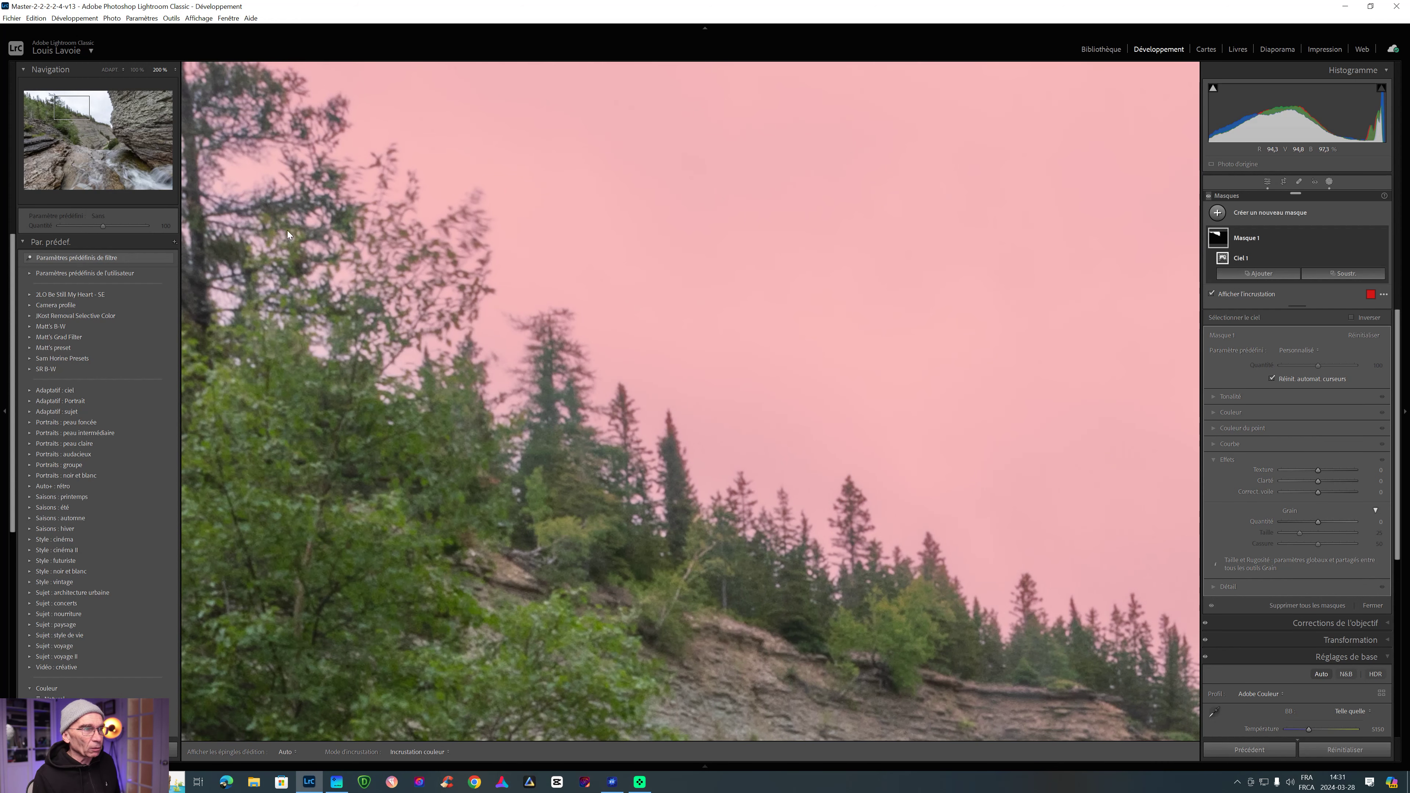
drag(68, 104, 49, 102)
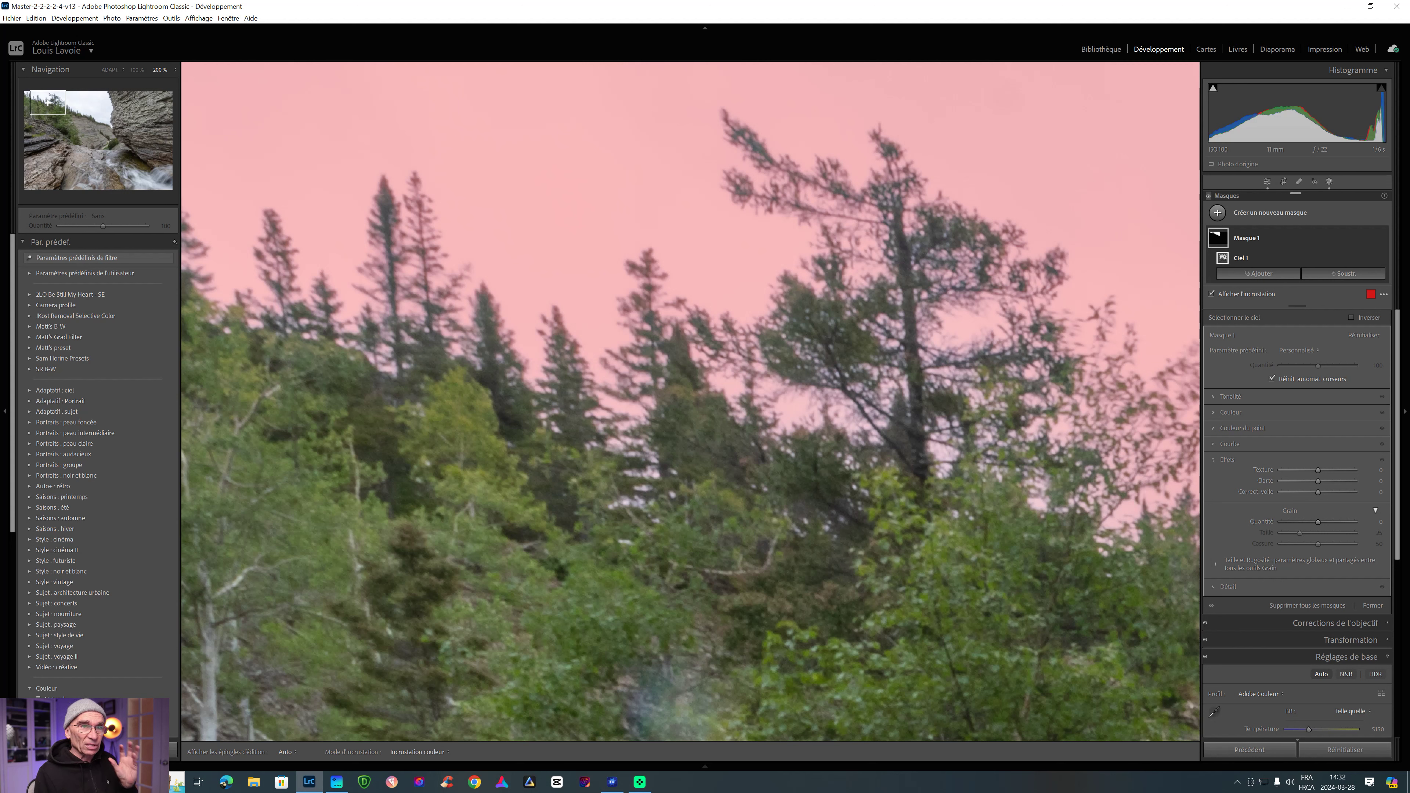
Subtract a sky selection from Masque 1, invert that selection, and check the refined mask edges around the trees
click(1345, 273)
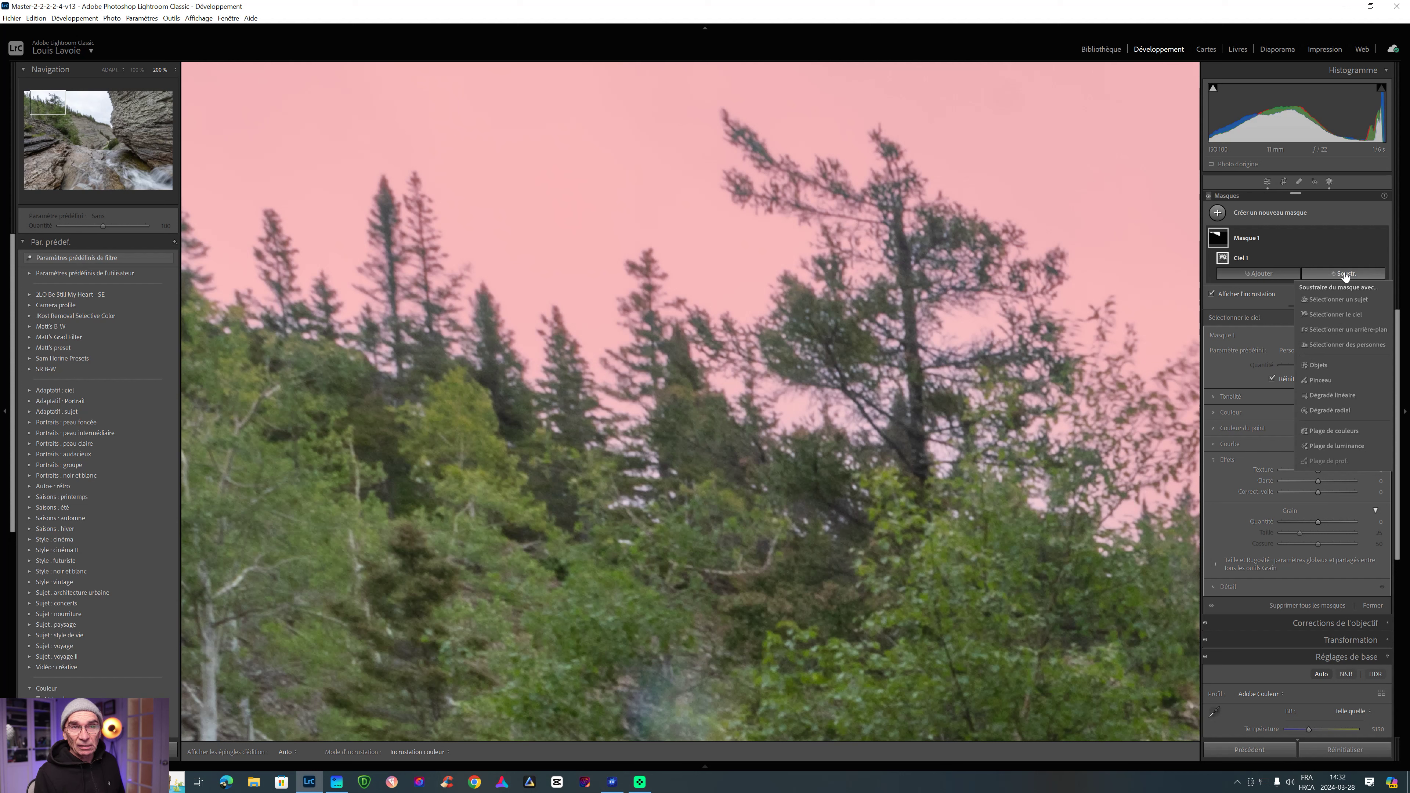
click(1350, 316)
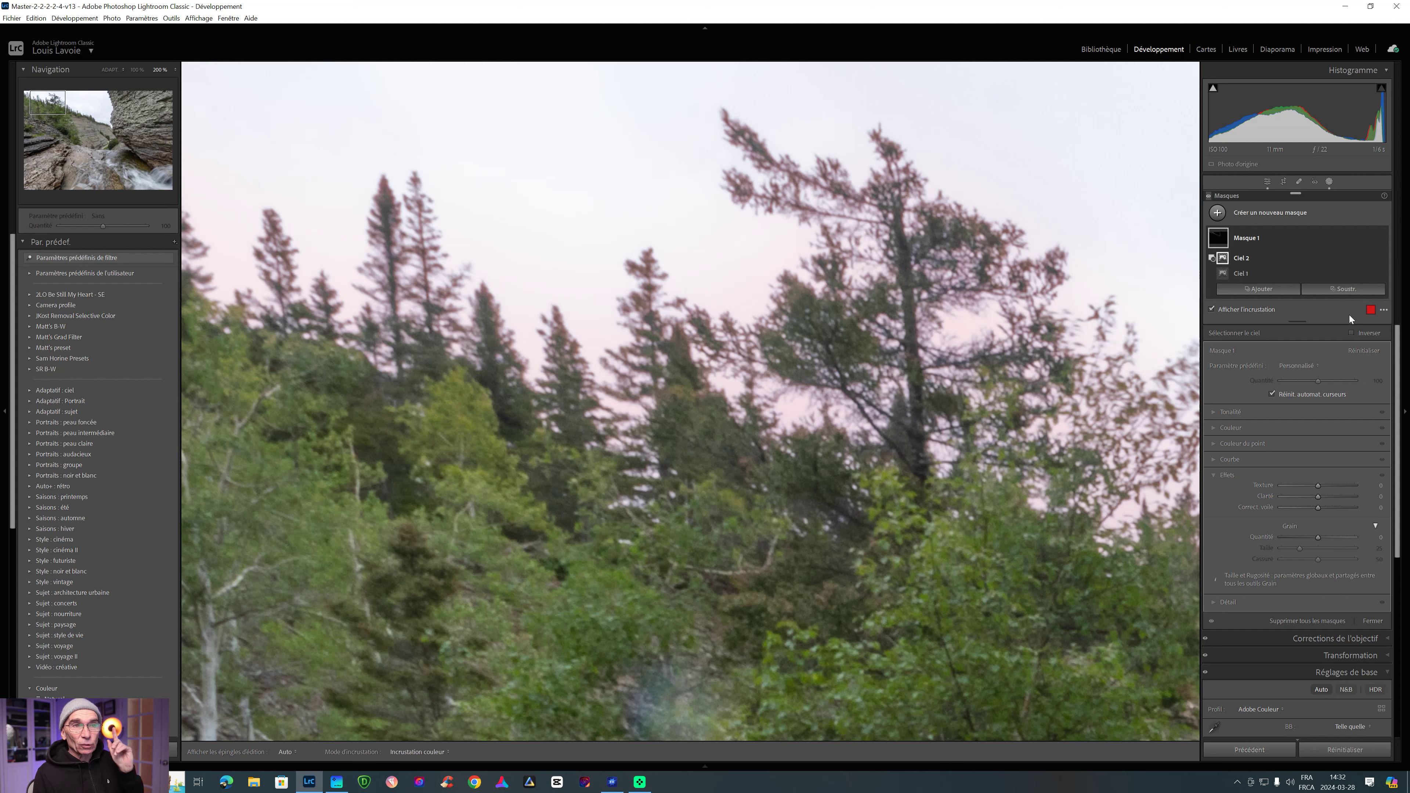
mouse_move(1230, 259)
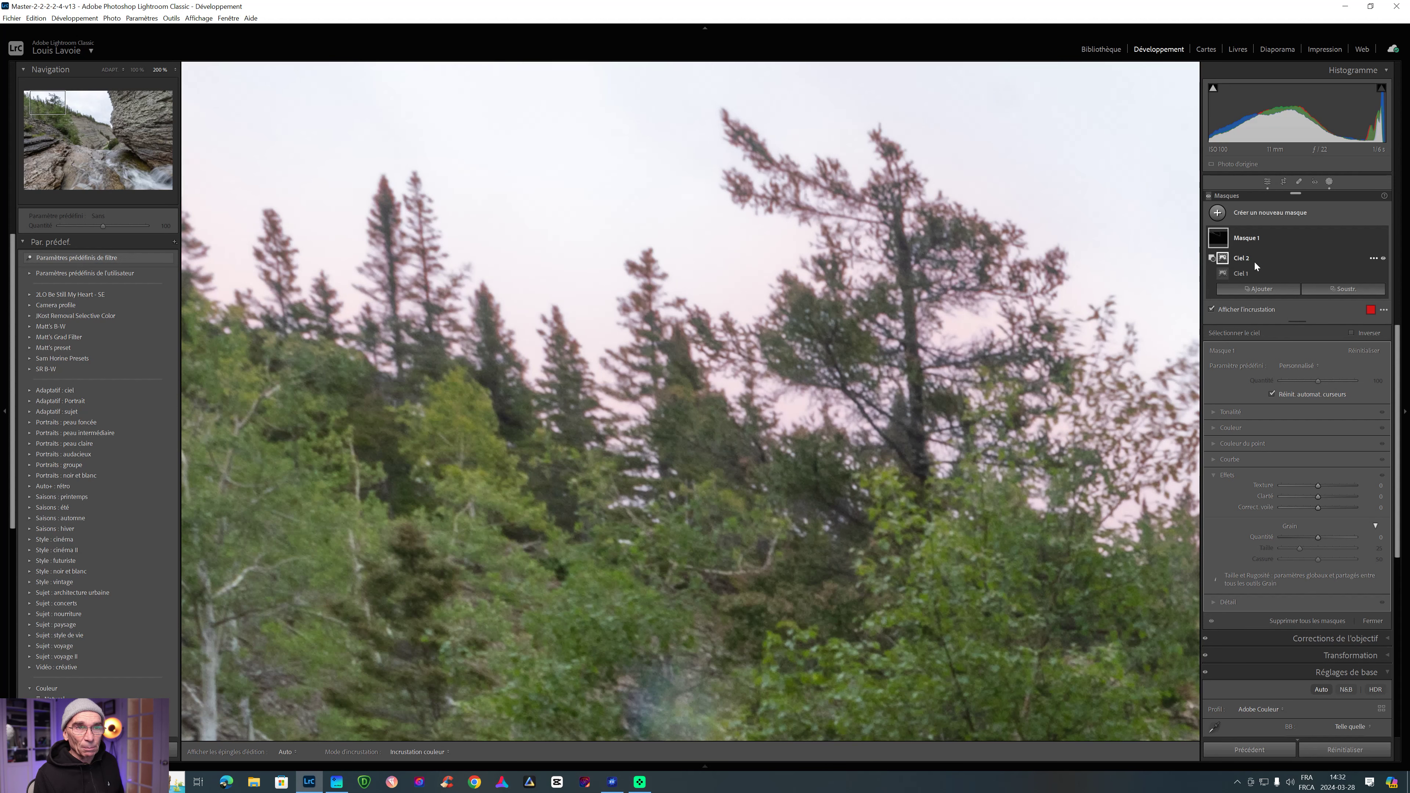
click(1373, 257)
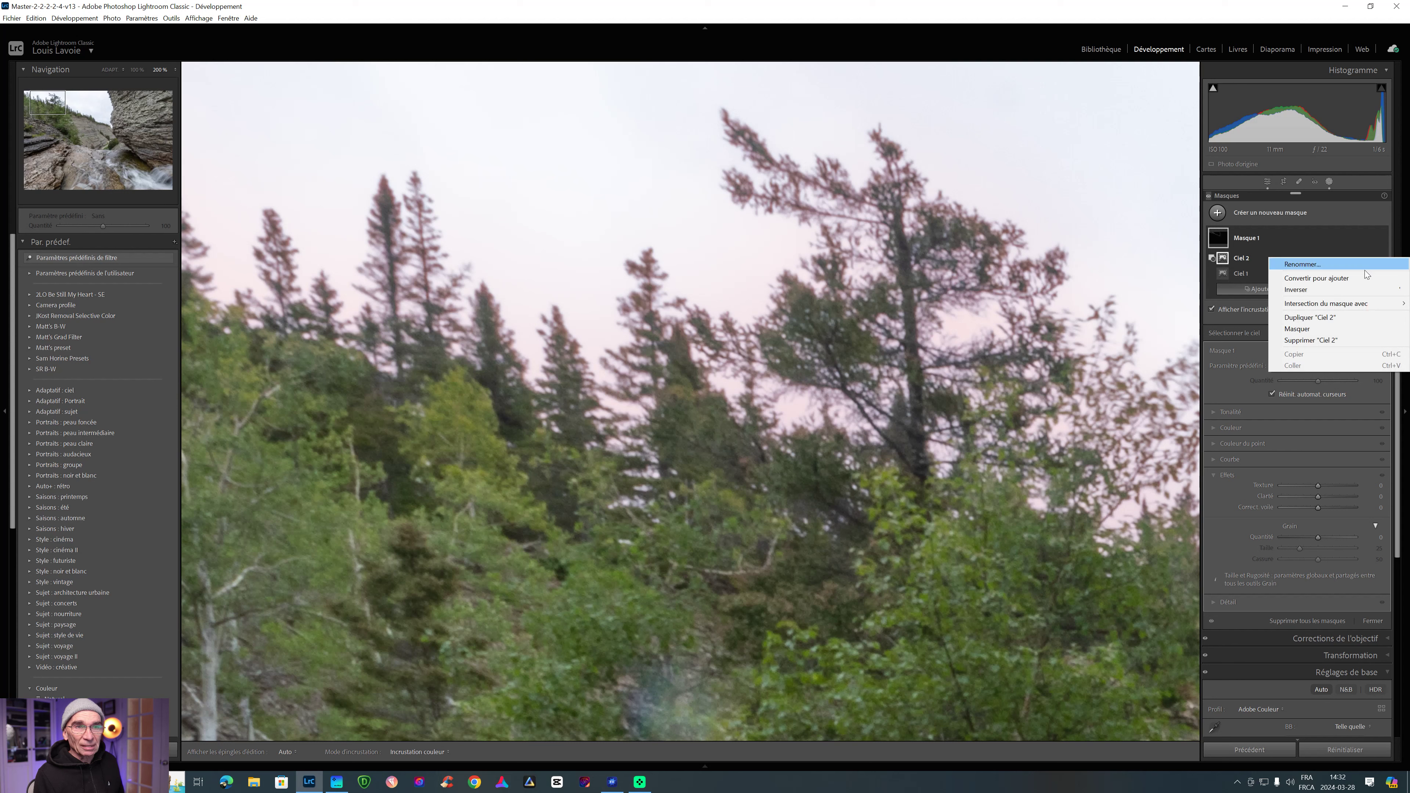
click(1351, 289)
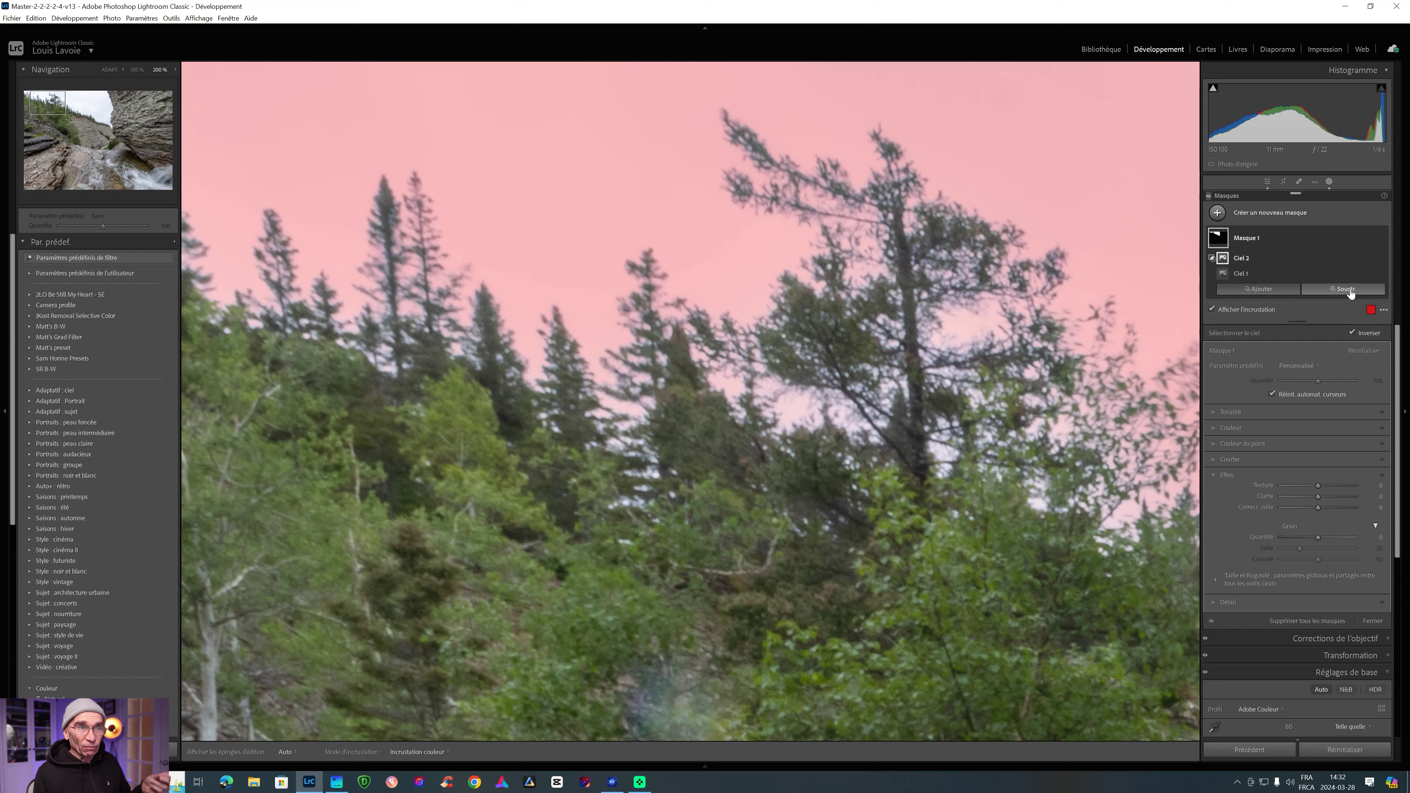
drag(55, 105, 74, 109)
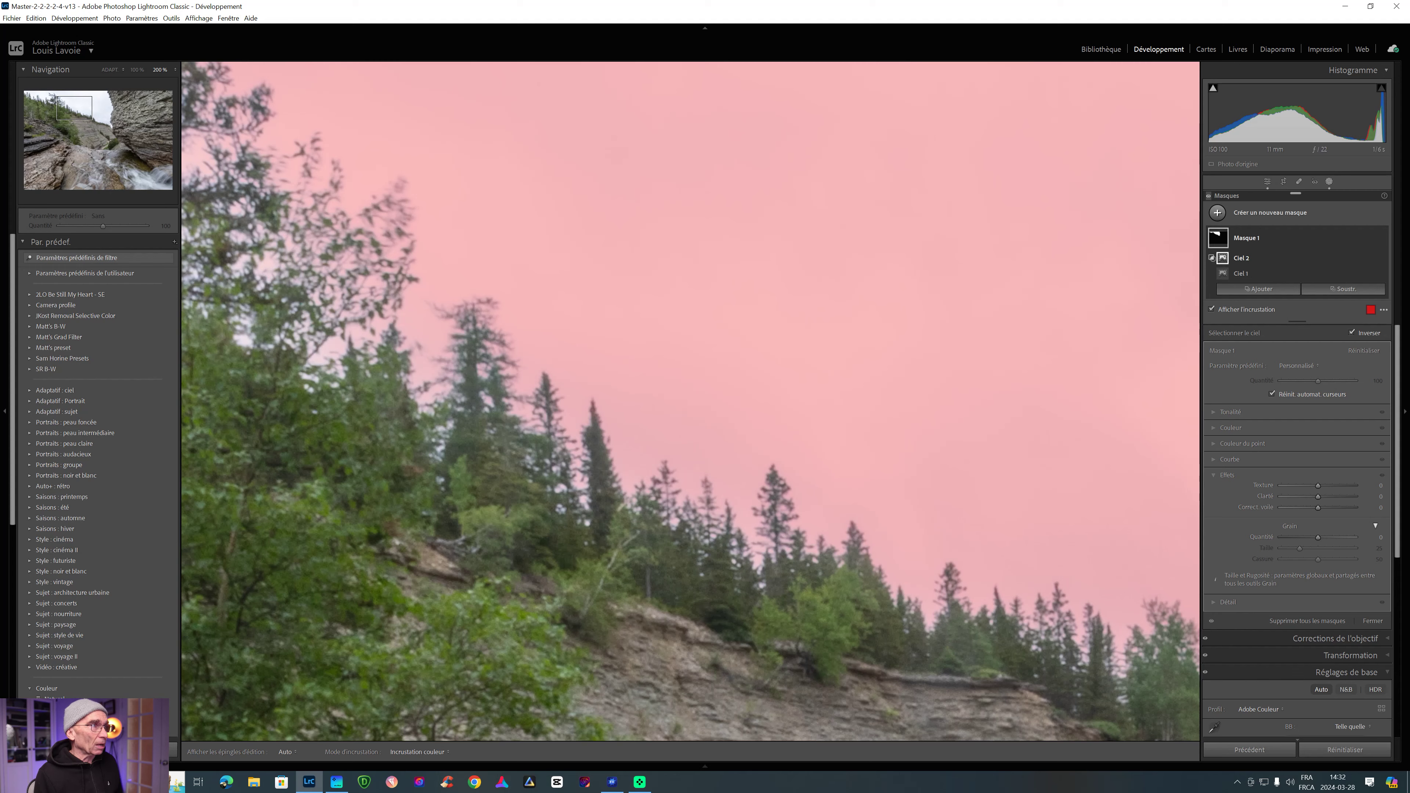
drag(73, 106, 45, 100)
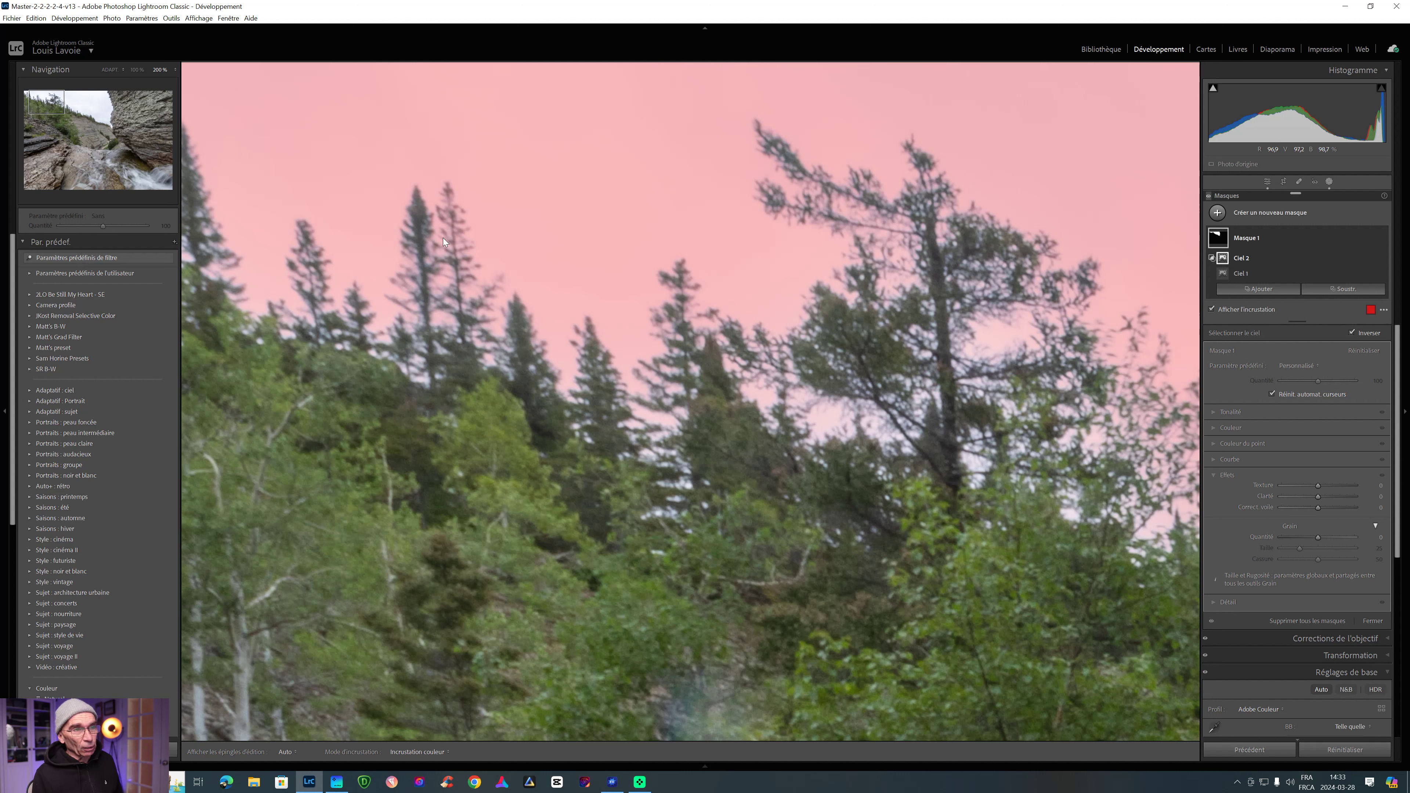
click(114, 71)
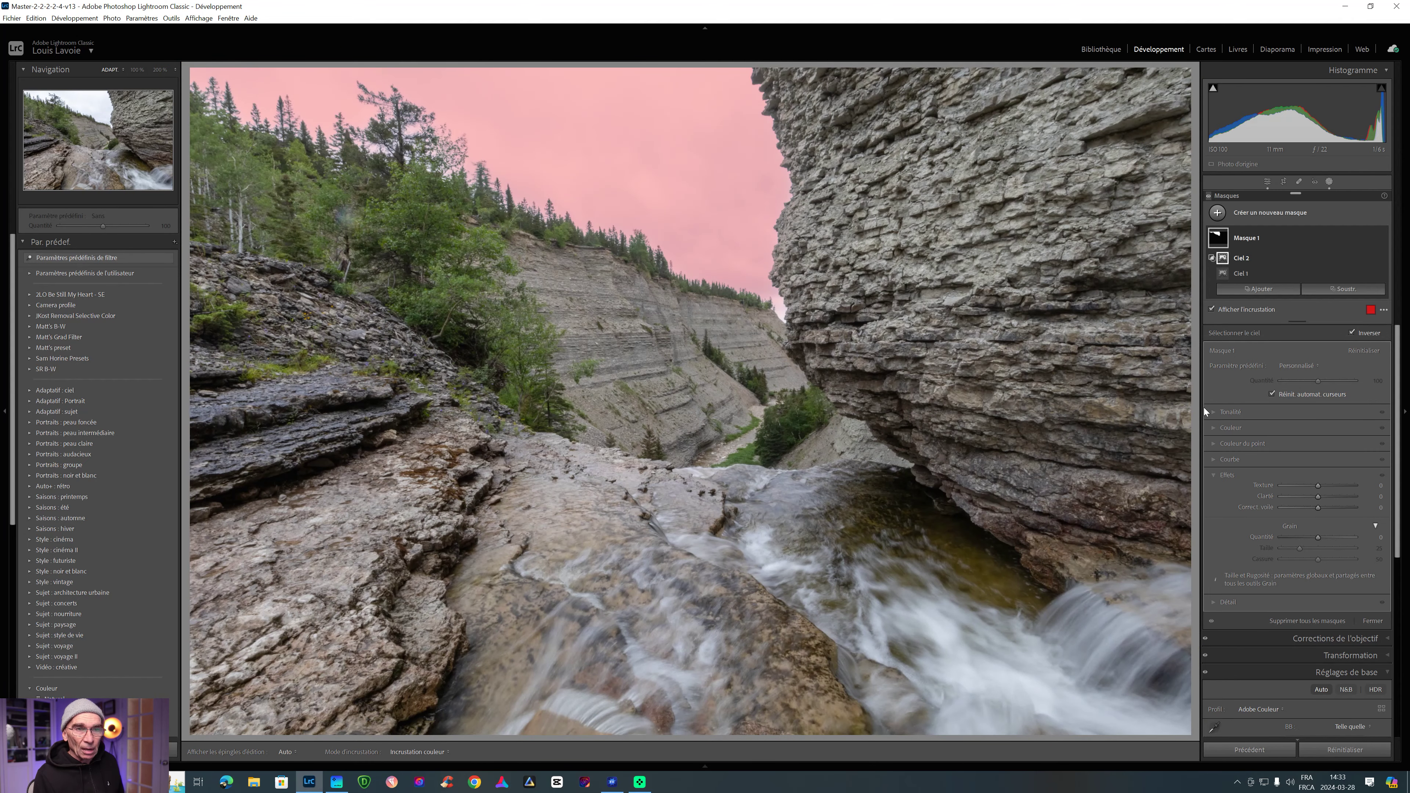
Hide the mask overlay and darken the masked sky with its highlights and exposure adjustments
click(1214, 413)
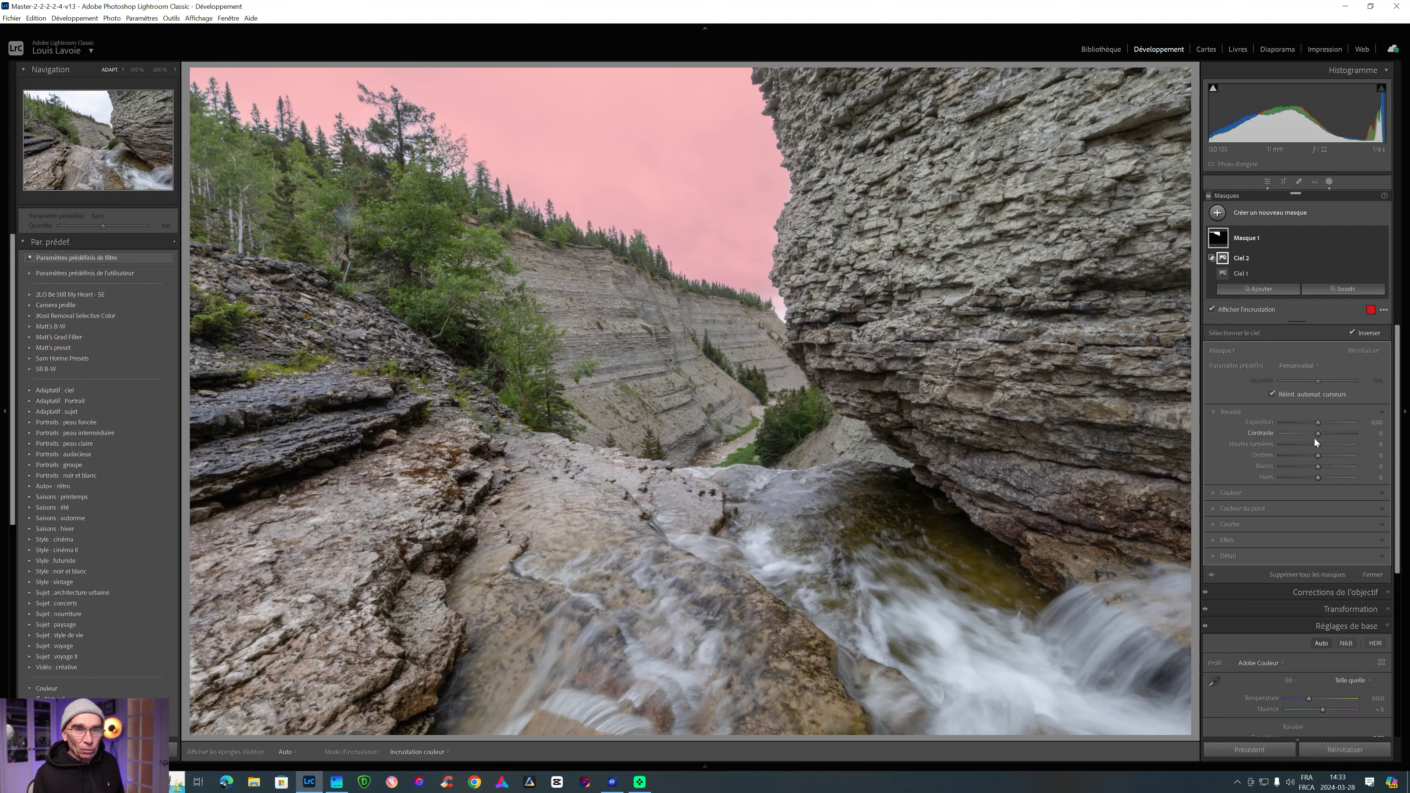
key(o)
mouse_move(1315, 444)
mouse_down()
mouse_move(1291, 446)
mouse_move(1316, 424)
mouse_up()
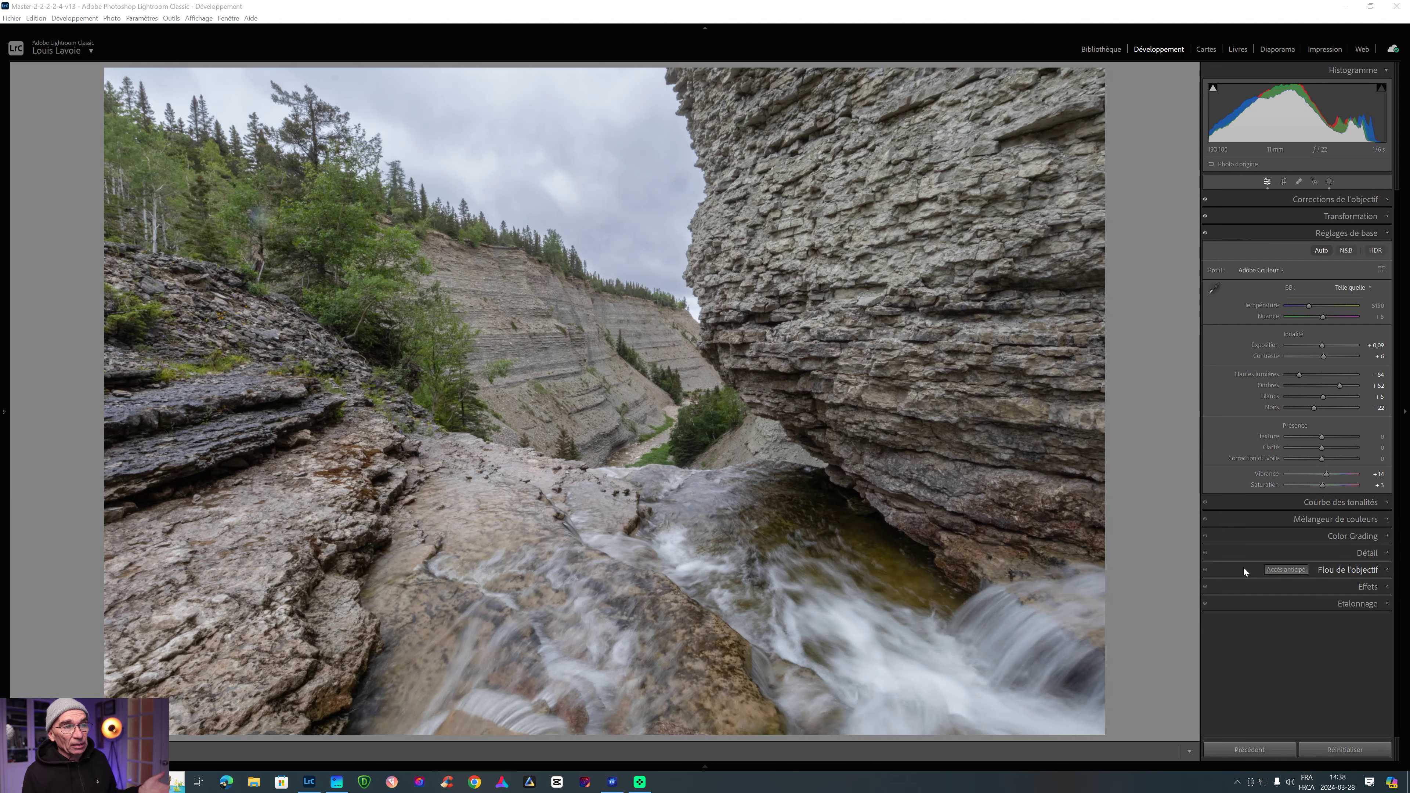
Convert the photo to black and white and set green to -58 and blue to -37 in the black-and-white mix
click(1349, 251)
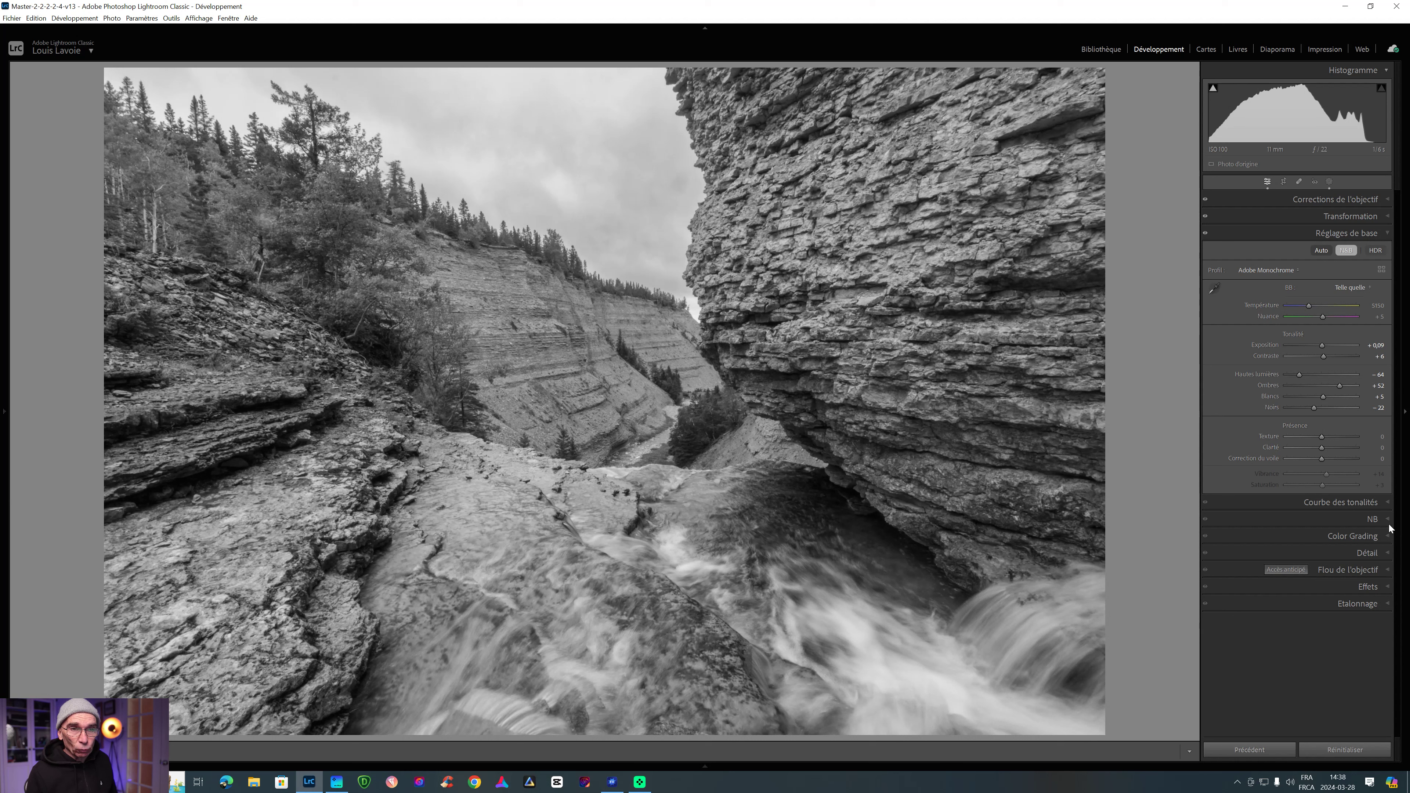
click(1375, 519)
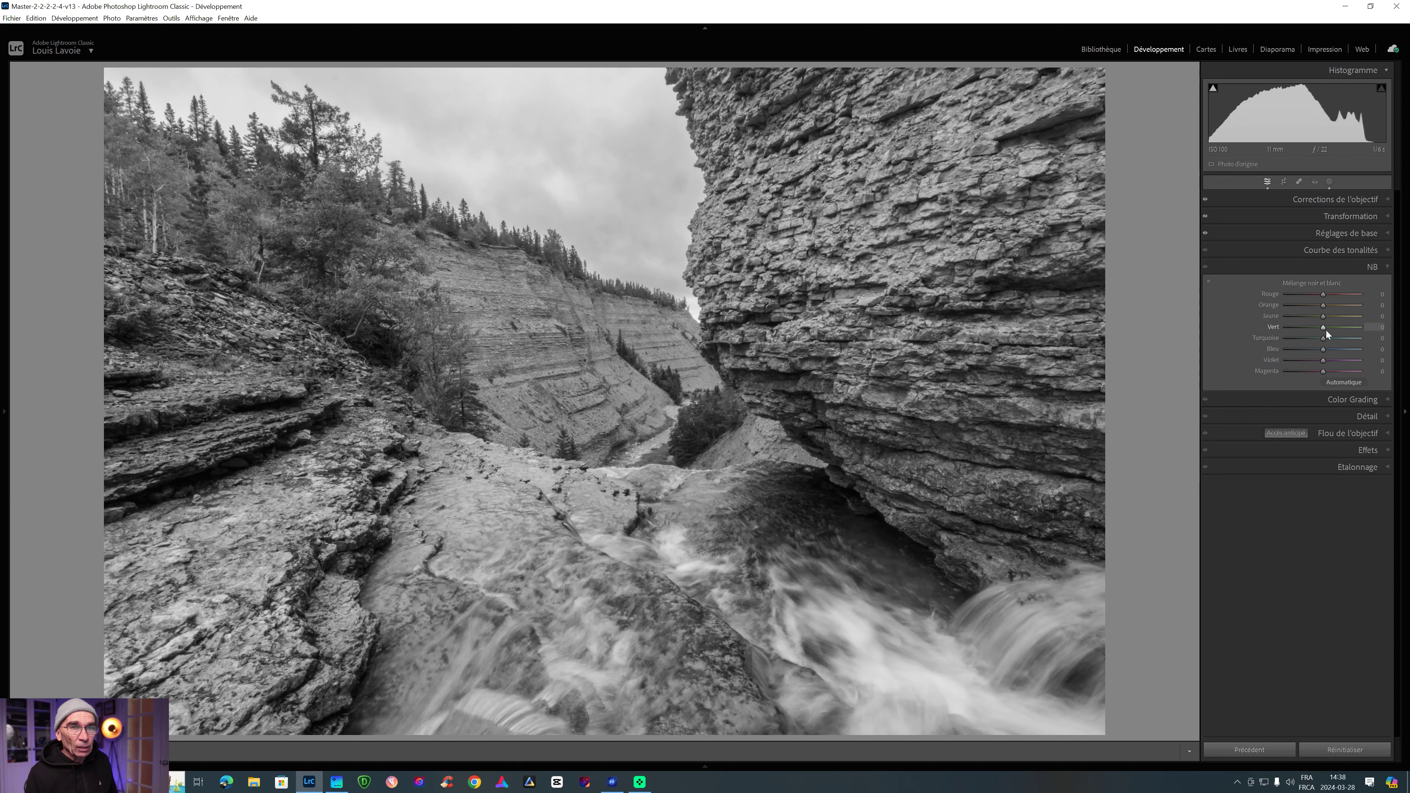
drag(1317, 328, 1303, 326)
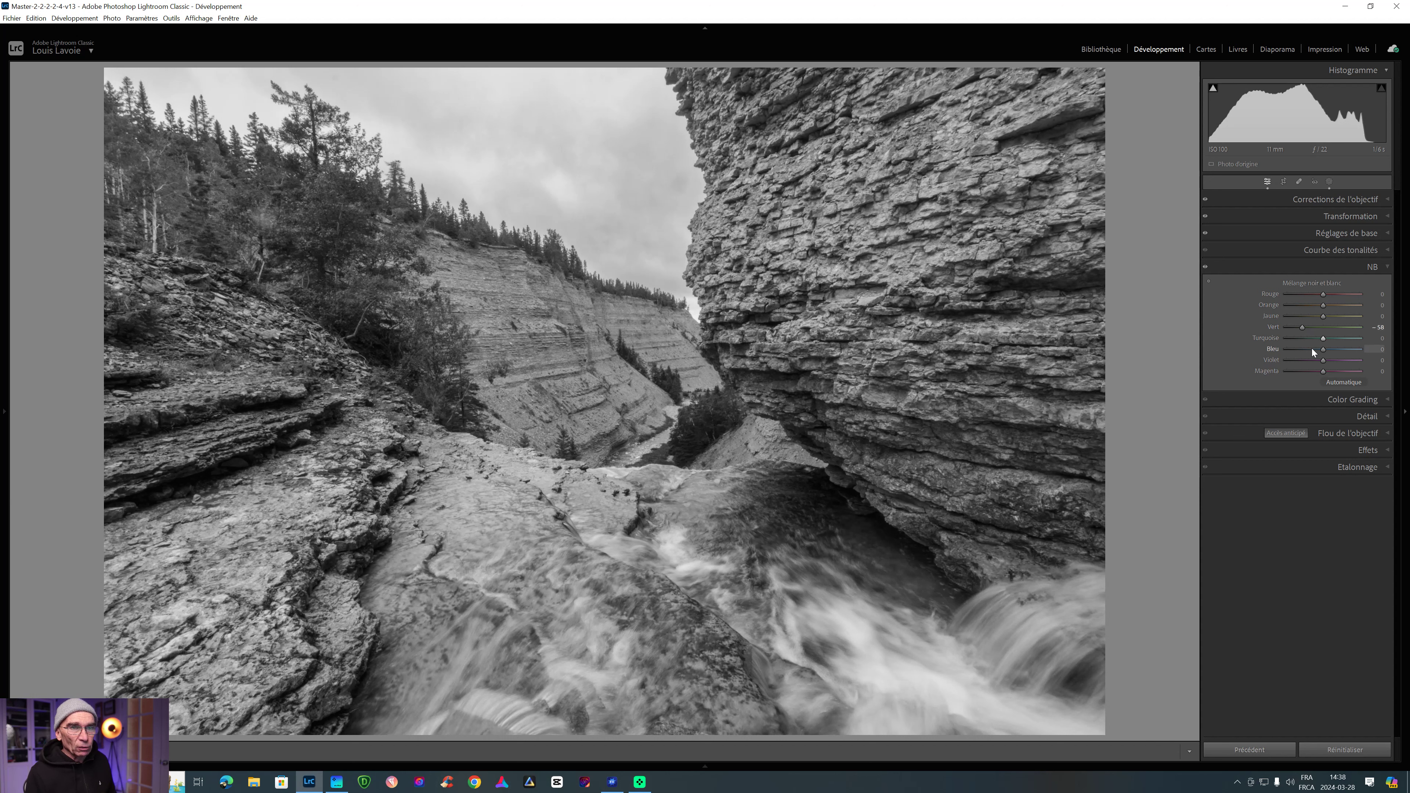
drag(1313, 352, 1310, 352)
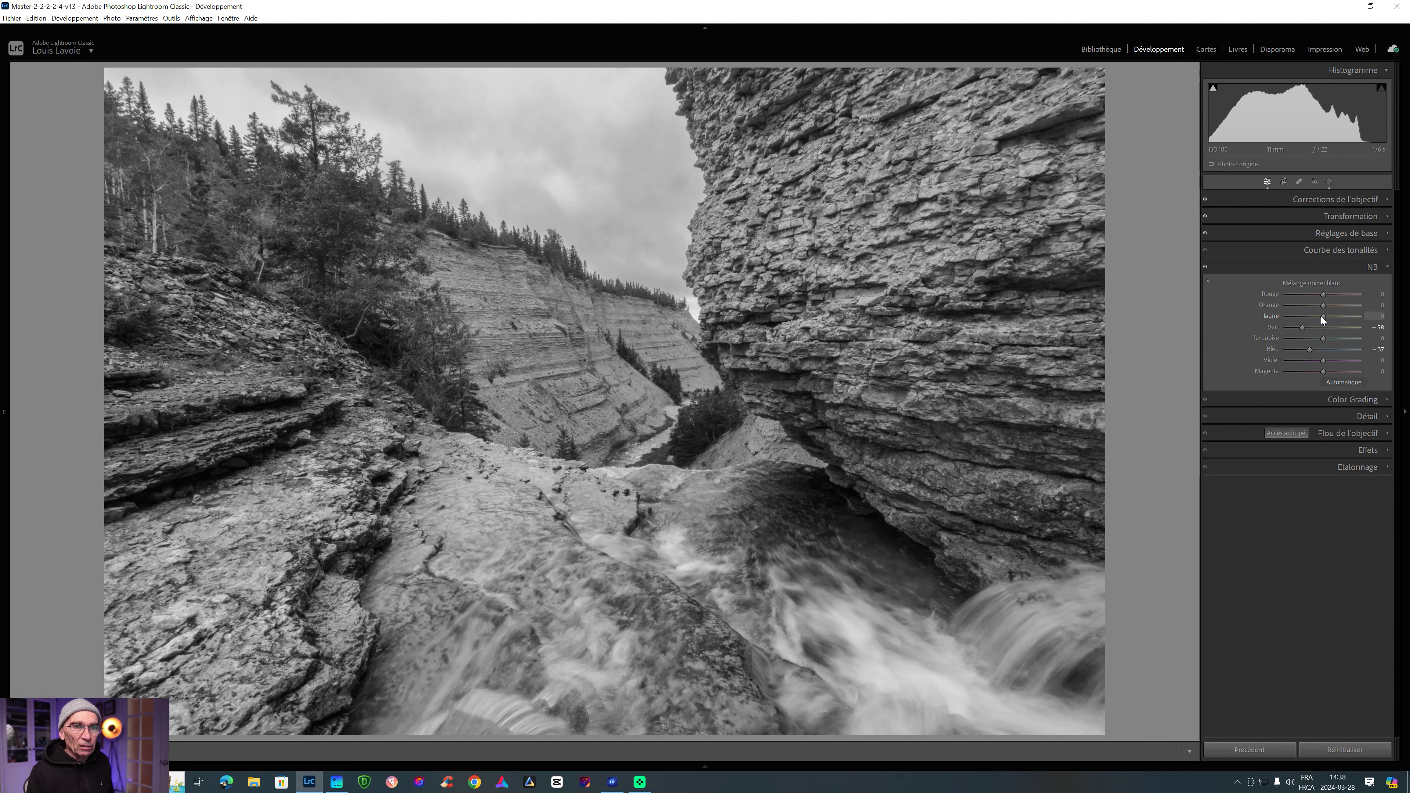
Set yellow to -18 and orange to -14 in the black-and-white mix, reset red to 0, and compare the mix on and off
drag(1320, 317, 1318, 305)
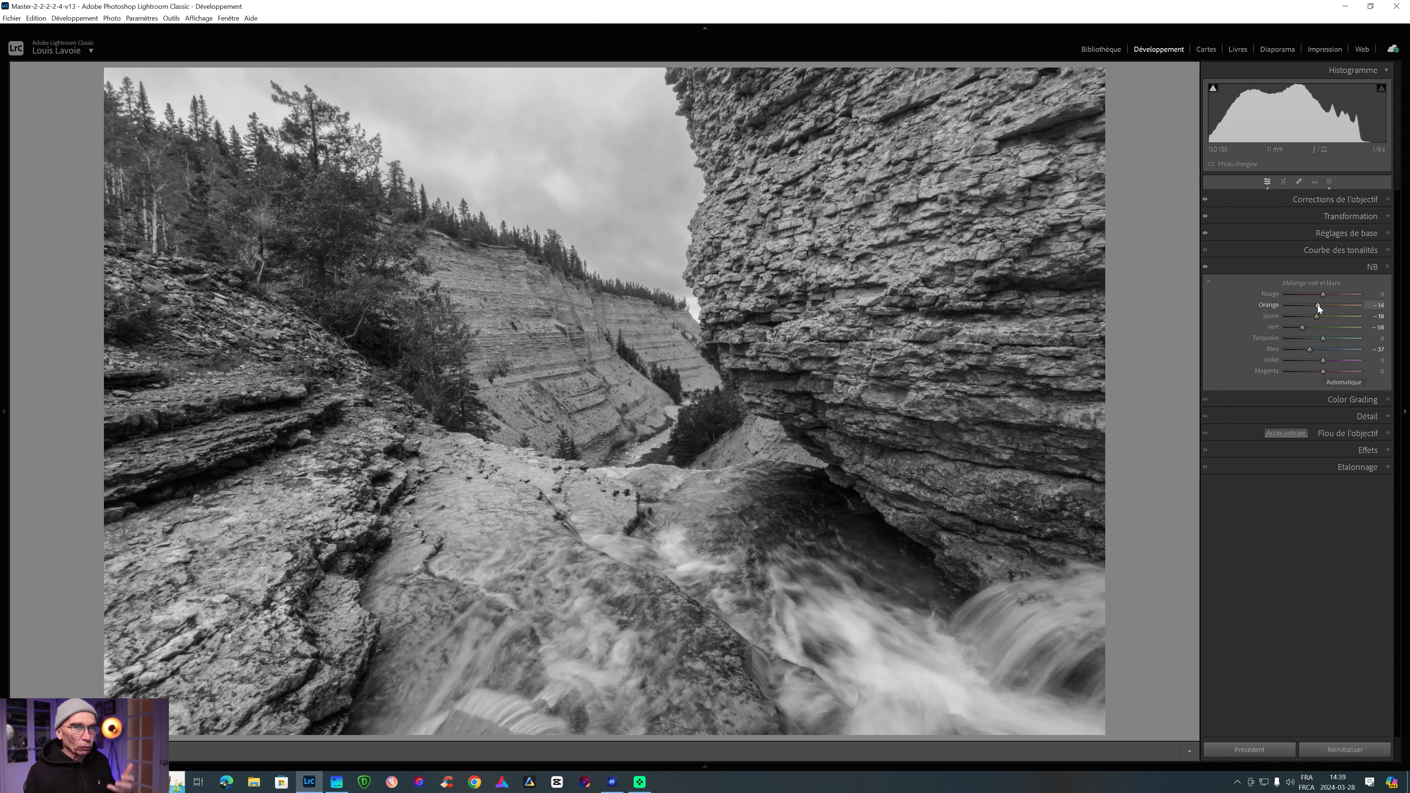
mouse_move(1322, 296)
mouse_down()
mouse_move(1272, 297)
mouse_move(1335, 300)
mouse_move(1312, 295)
mouse_up()
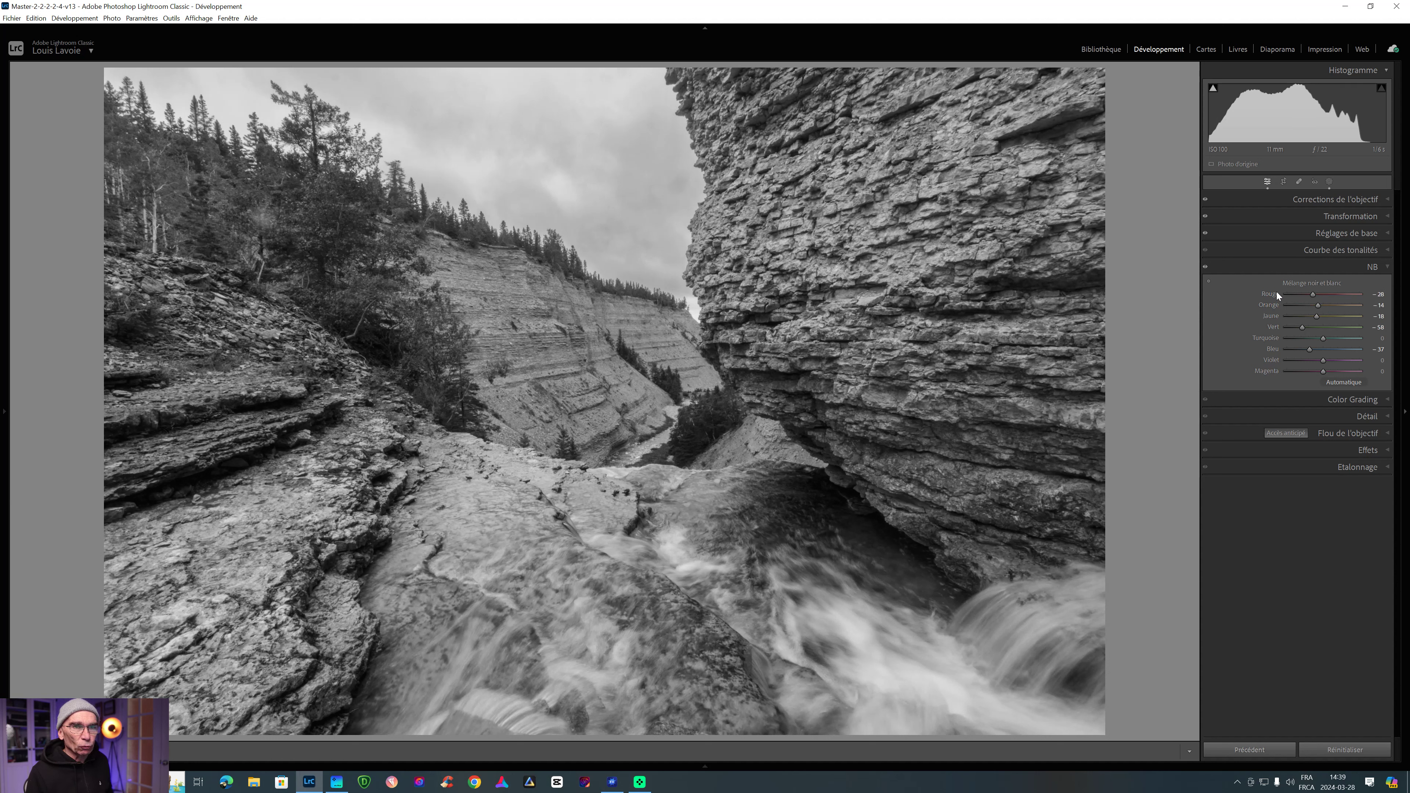
double_click(1277, 295)
click(1206, 269)
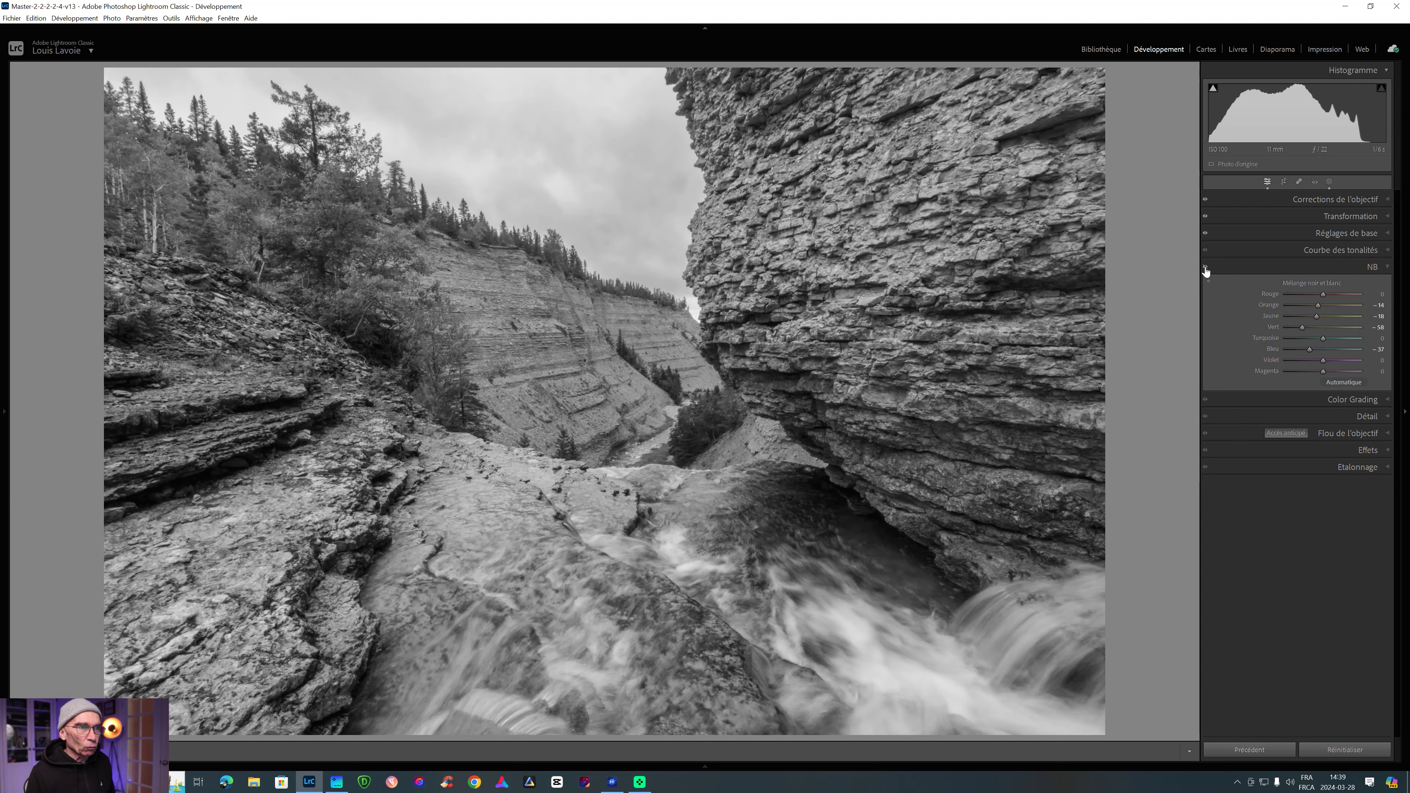
click(1206, 269)
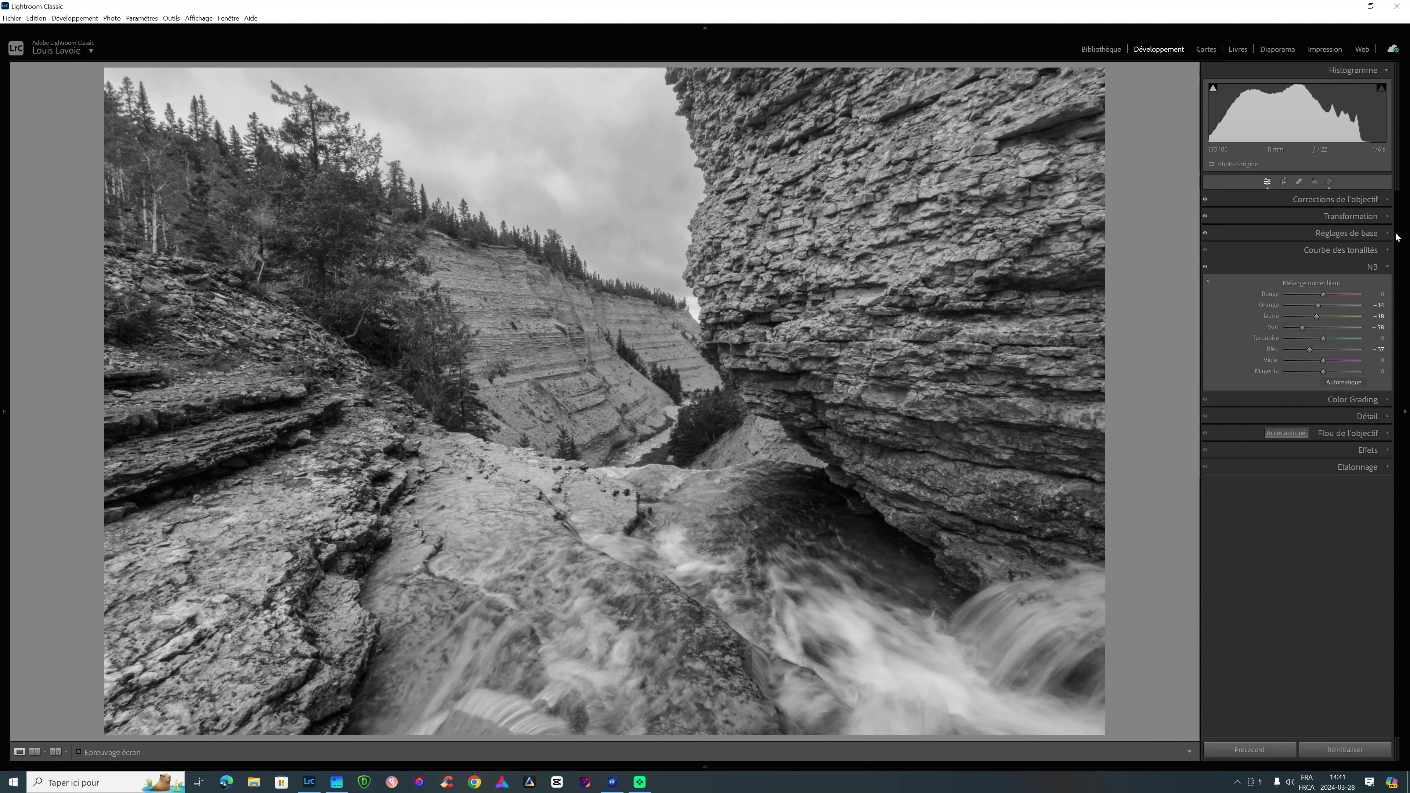
Add a radial gradient mask and shape it into a tilted ellipse over the rushing water below the rock overhang
click(1331, 182)
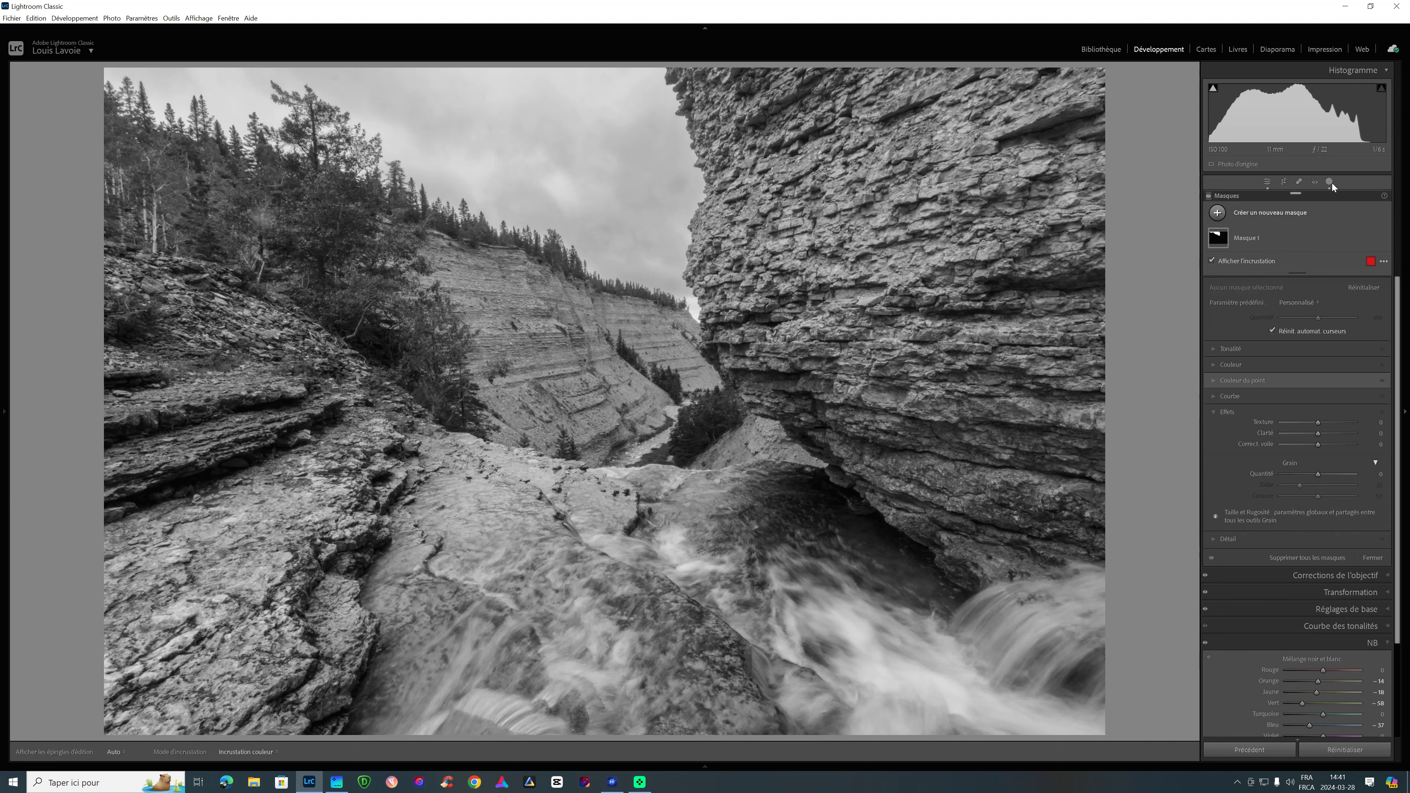
click(1218, 213)
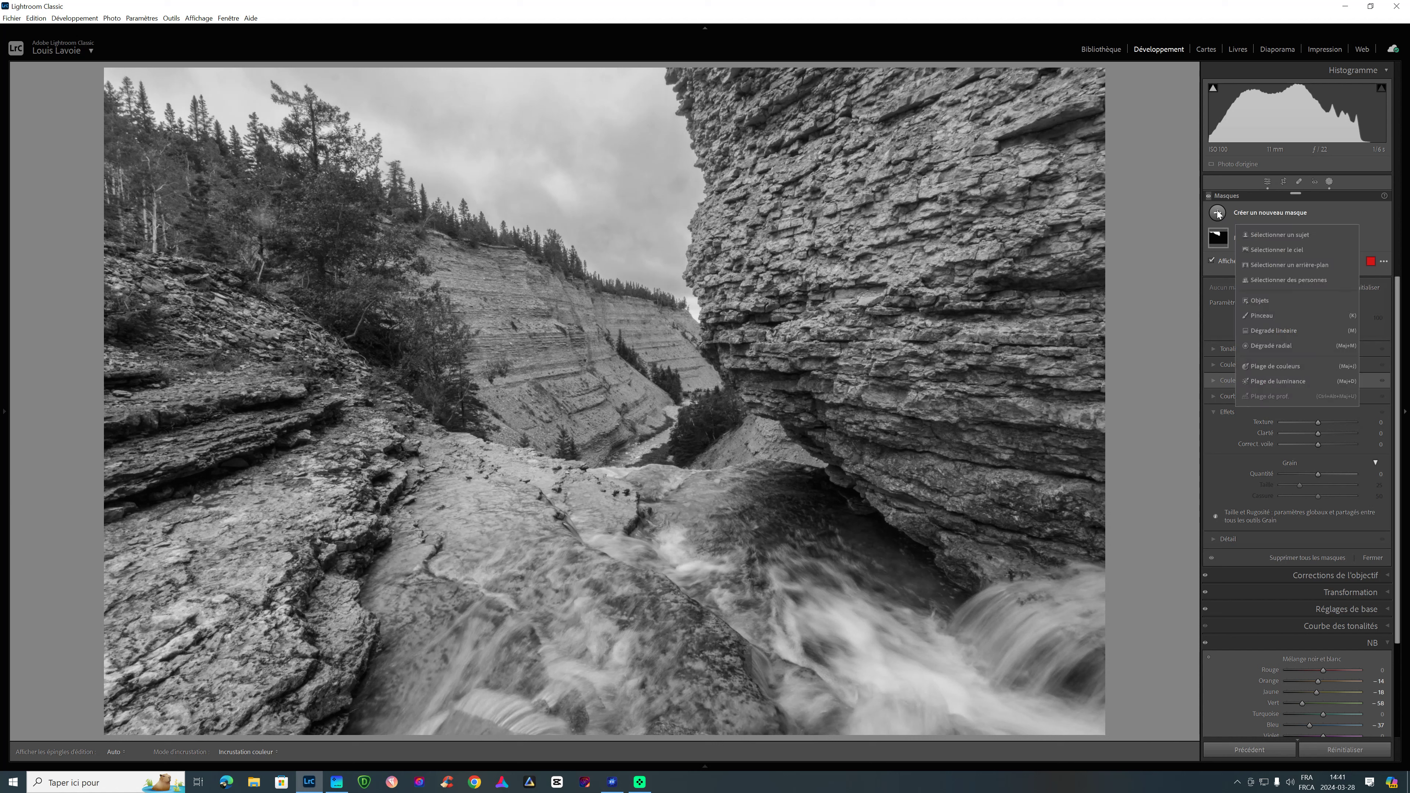
click(1294, 347)
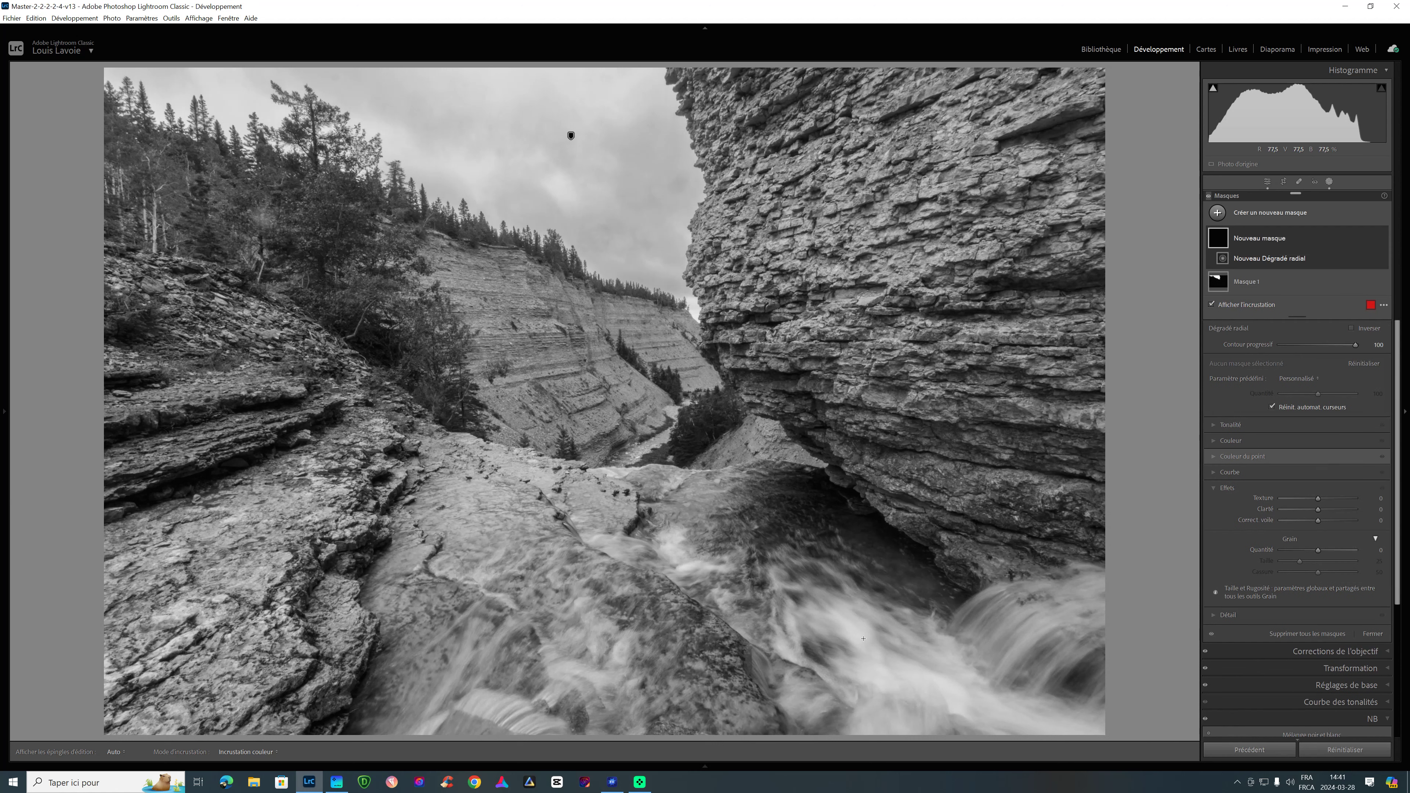
drag(846, 590, 1022, 709)
drag(959, 499, 1013, 721)
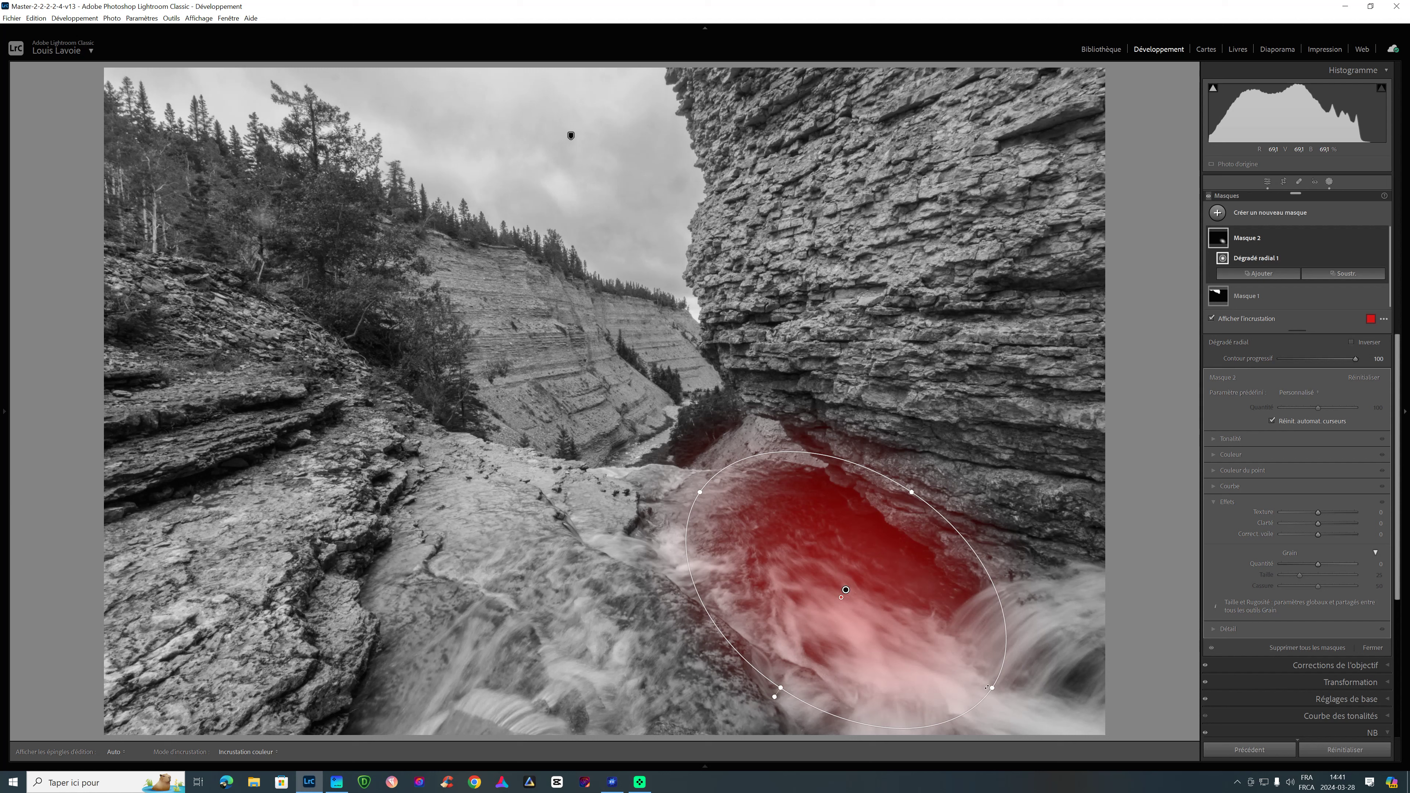
drag(992, 688, 1059, 722)
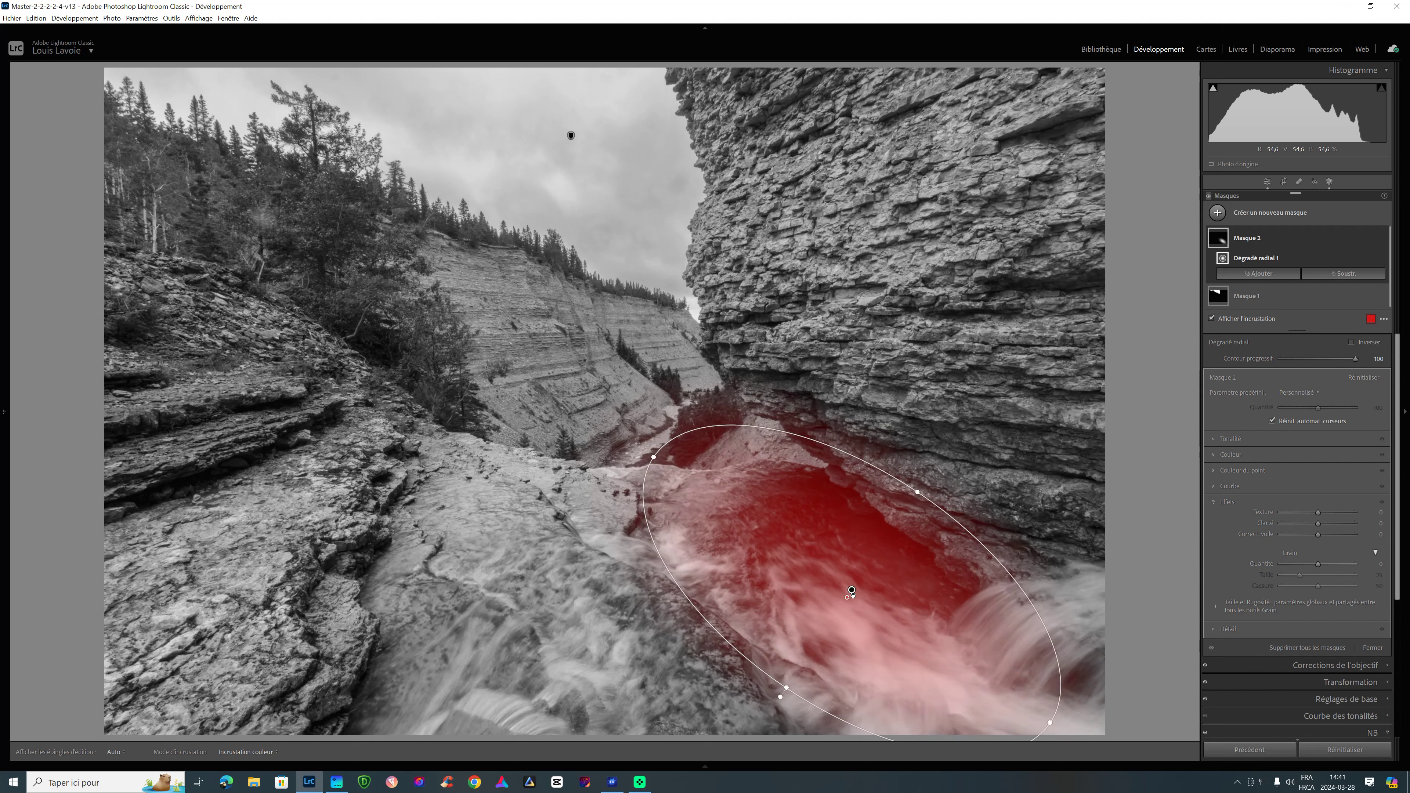
Brighten the water in the radial mask with exposure 0.44 and highlights 27, with the overlay hidden
click(1214, 439)
drag(1314, 451, 1321, 453)
key(o)
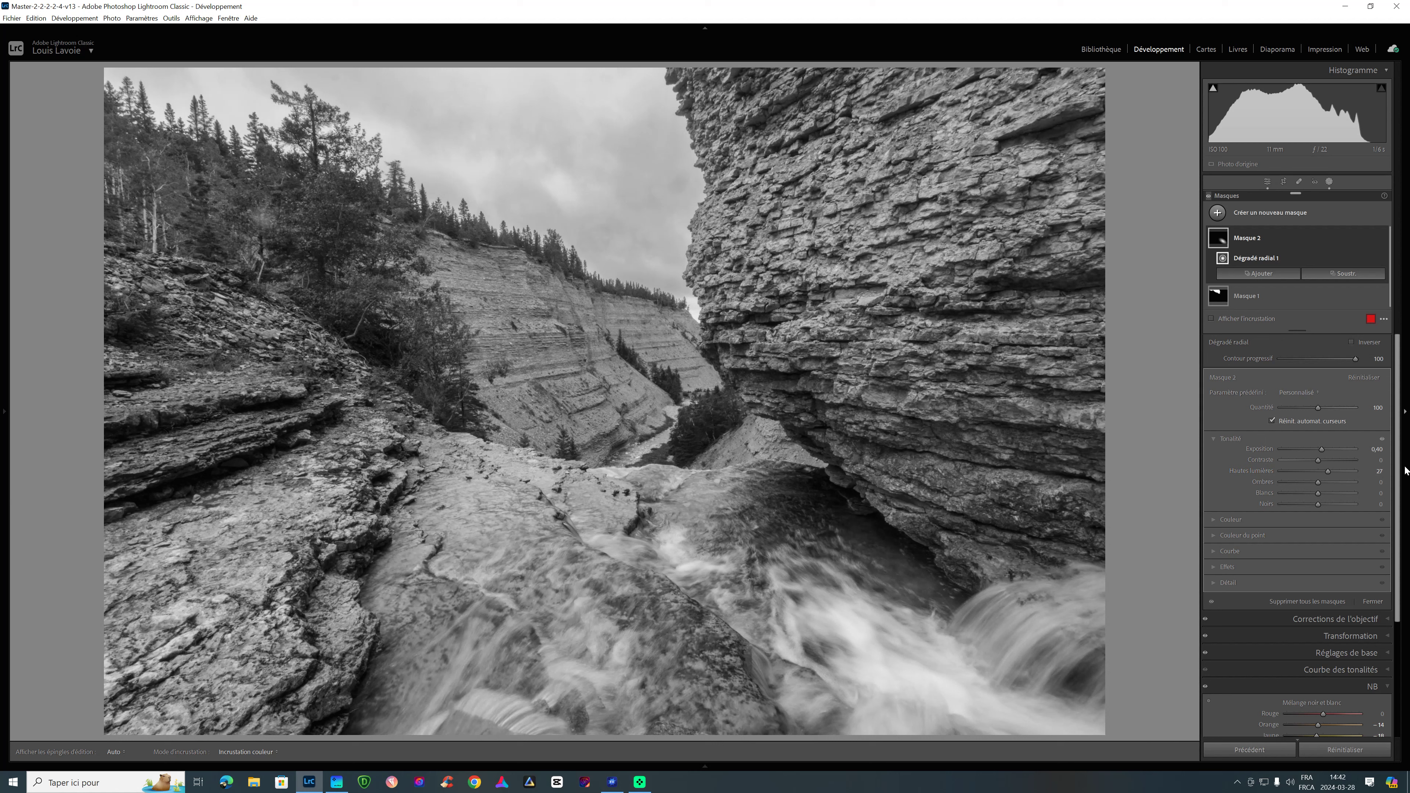
drag(1398, 463, 1400, 455)
Duplicate Masque 2 and move the copy's ellipse onto the water flowing over the foreground rock slab
click(1255, 245)
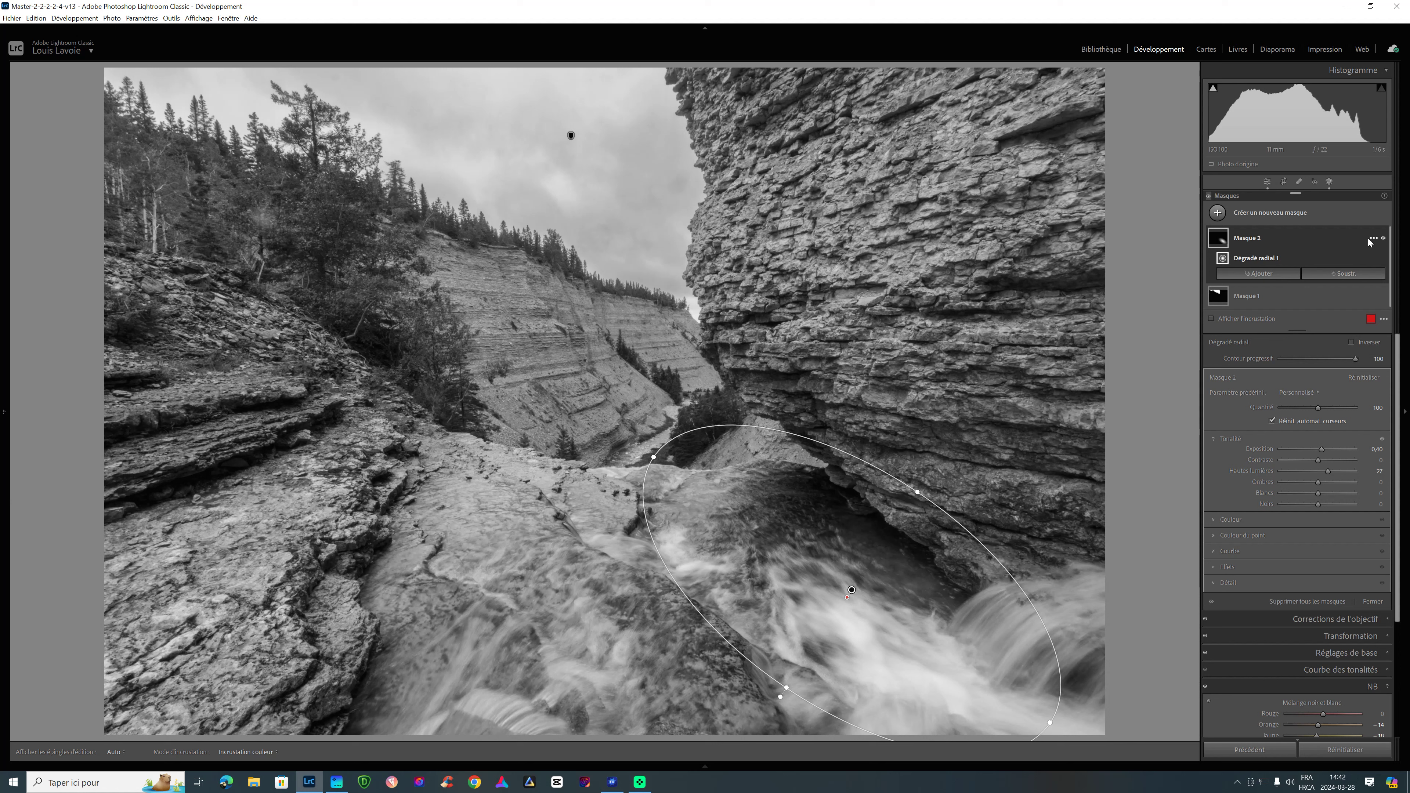
right_click(1281, 239)
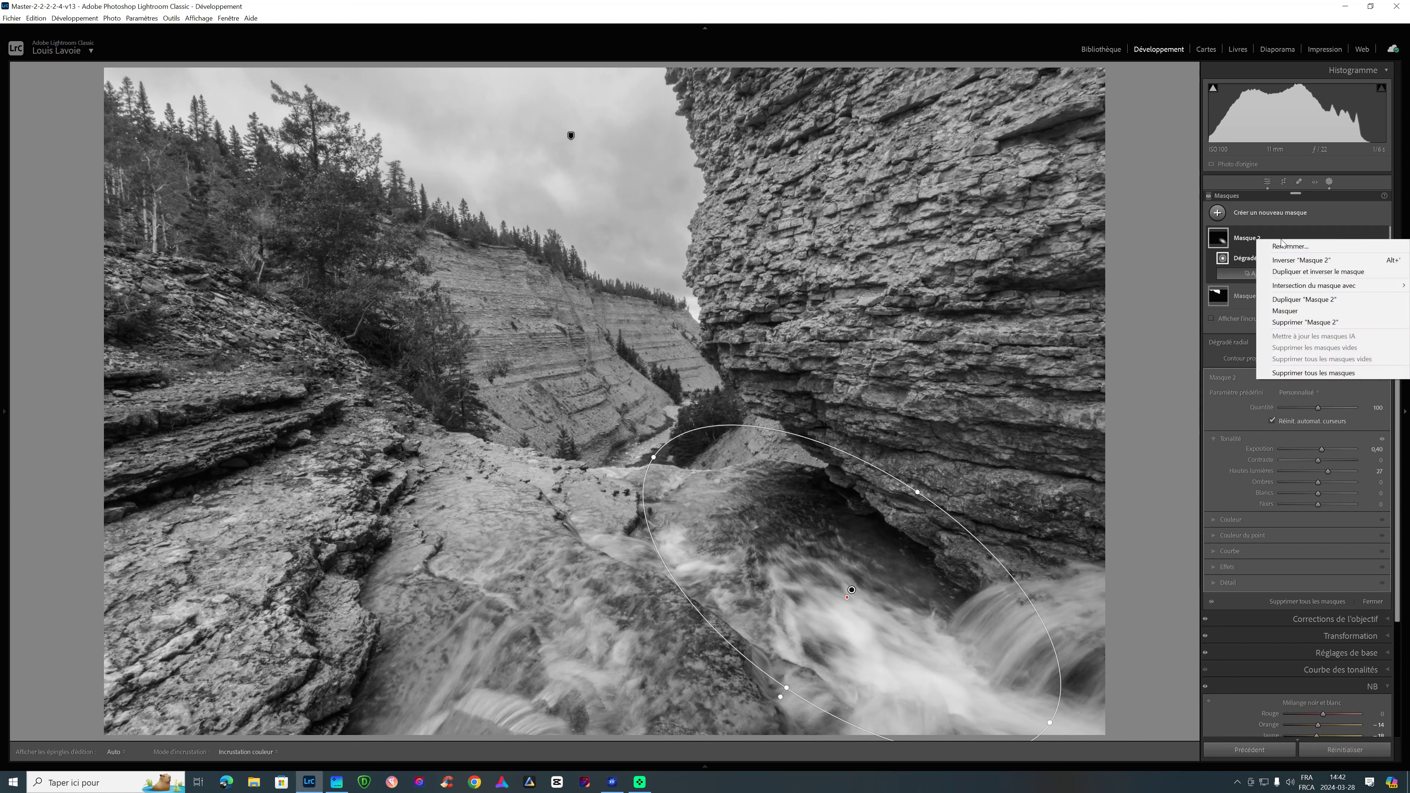
click(1344, 299)
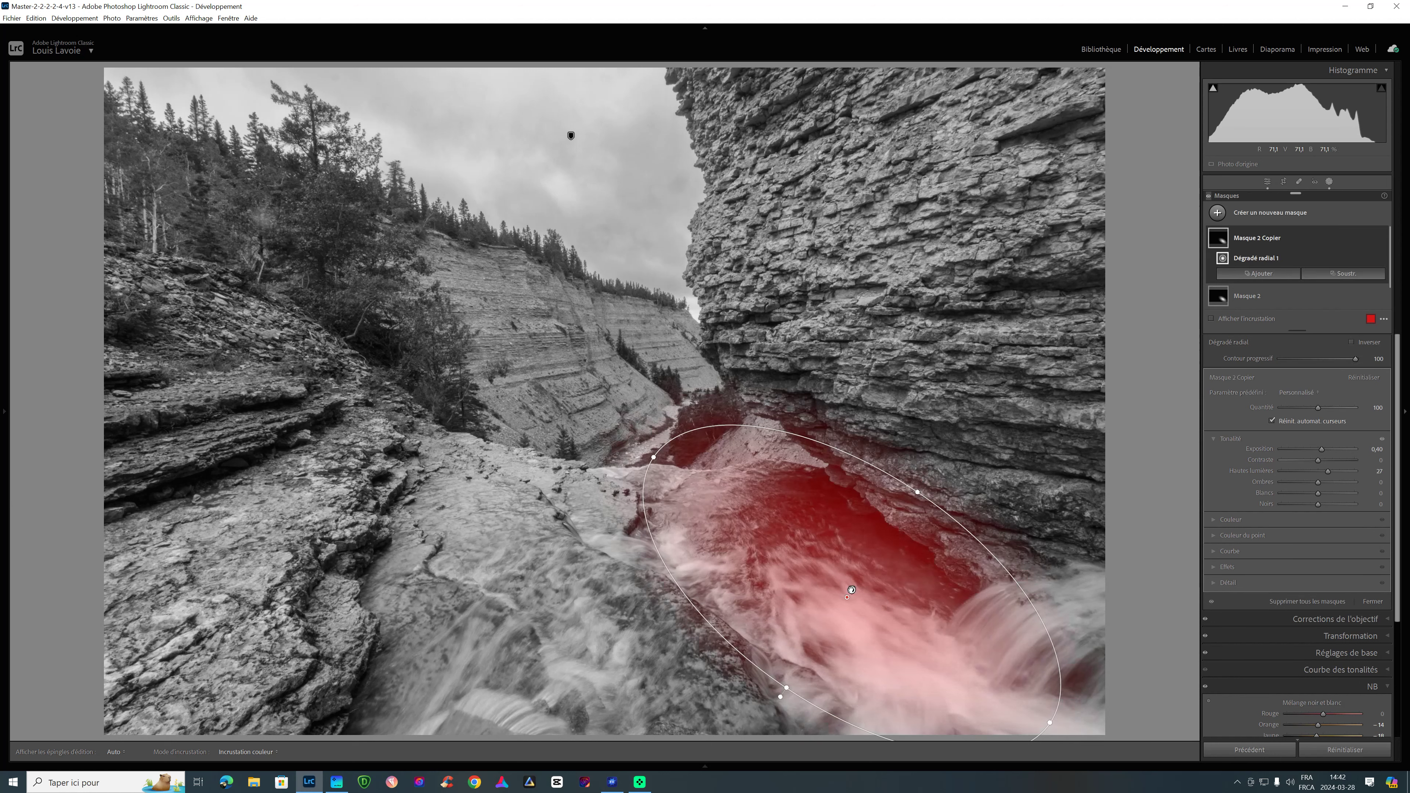
drag(801, 598, 513, 620)
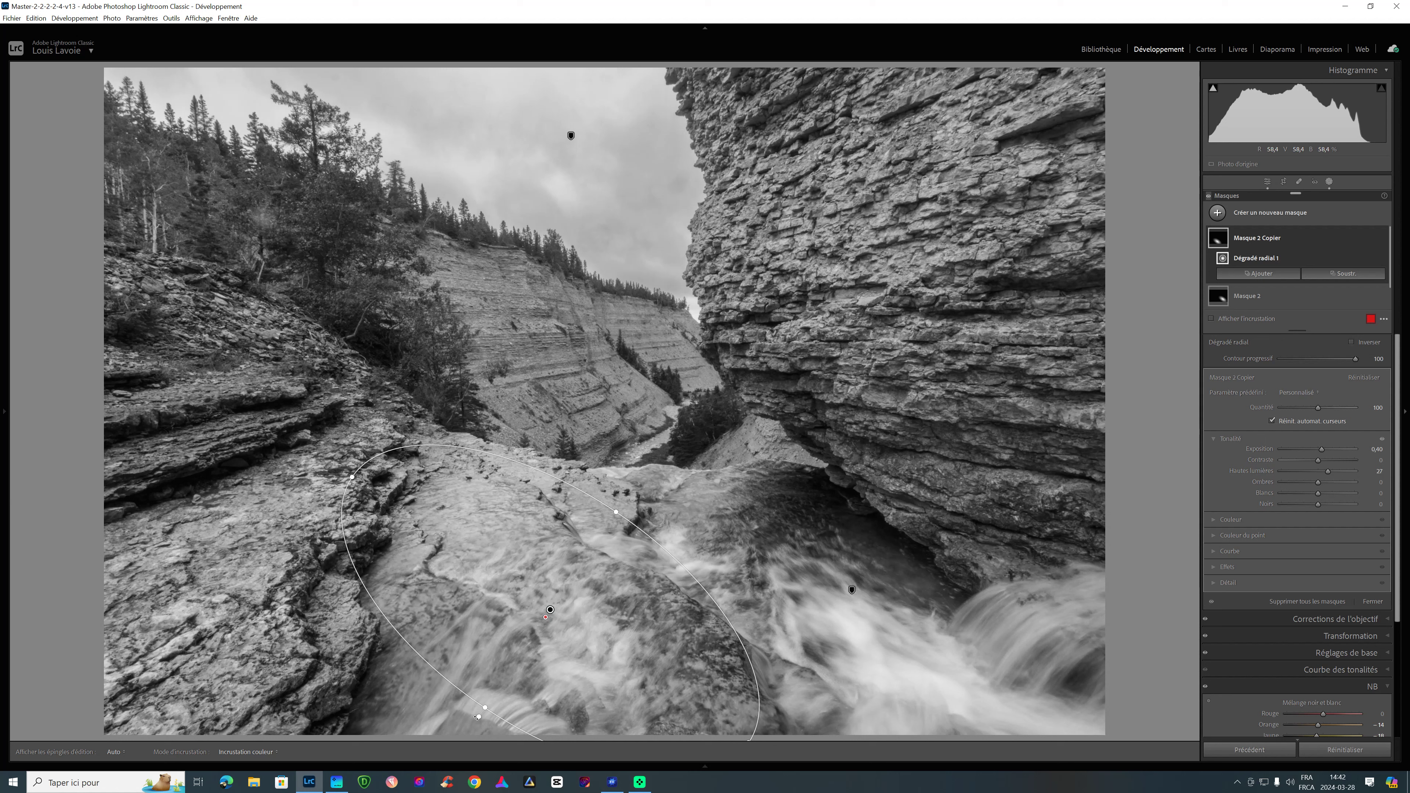
Rotate and narrow the Masque 2 Copier ellipse and recentre it on the water flowing over the foreground slab
drag(478, 717, 649, 461)
drag(551, 607, 535, 621)
drag(635, 689, 647, 691)
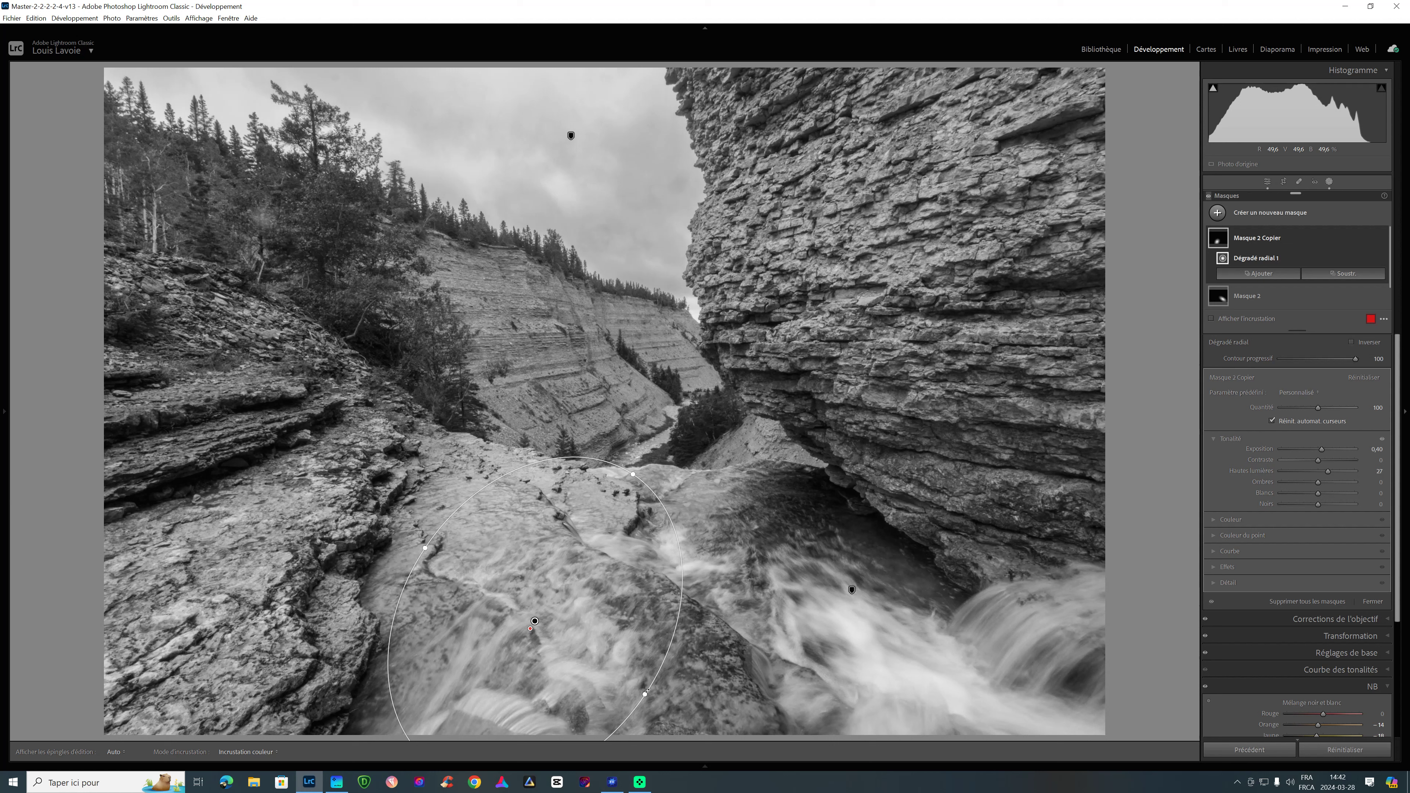
Duplicate Masque 2 Copier and move the new copy's ellipse onto the small waterfall beneath the overhanging cliff
click(1253, 239)
click(1254, 240)
right_click(1255, 240)
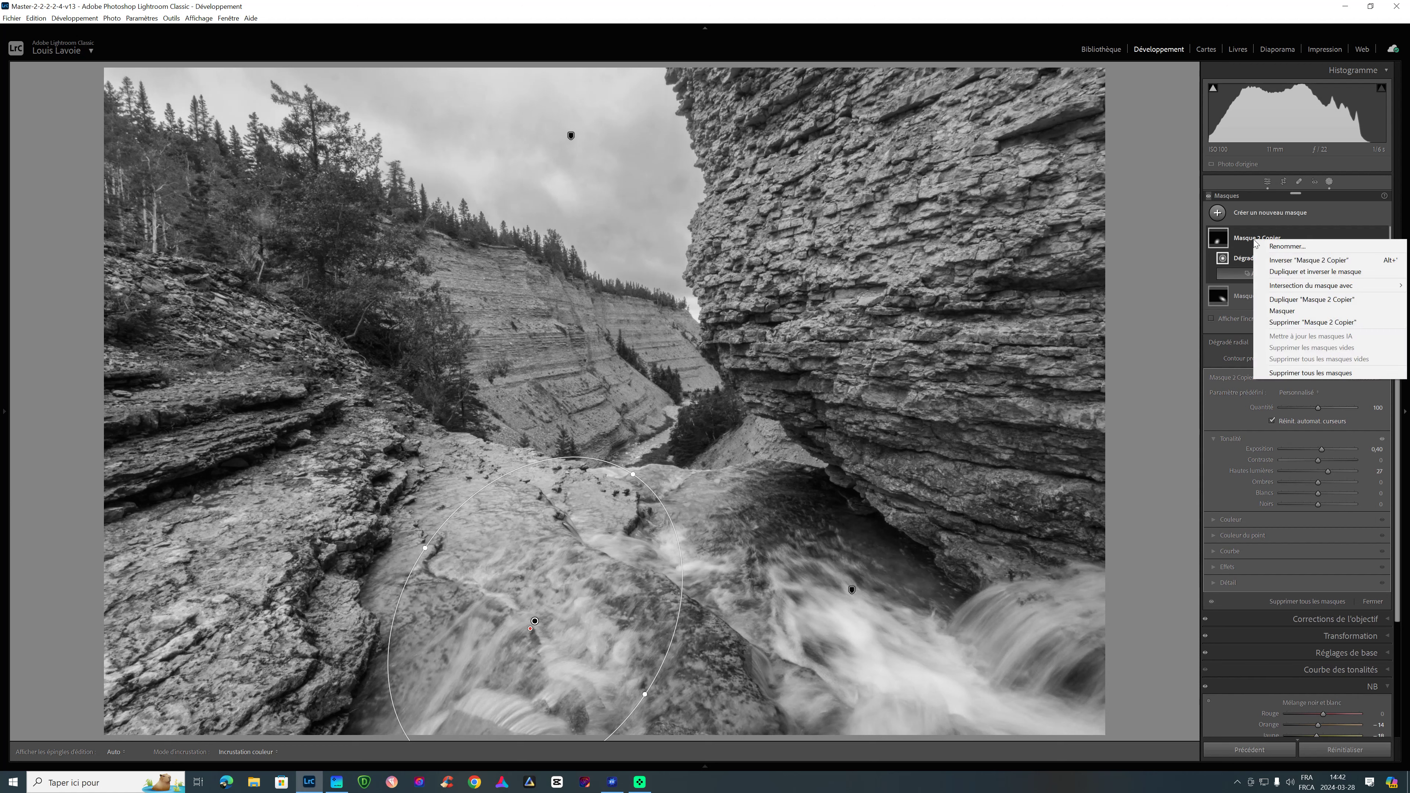
click(1299, 299)
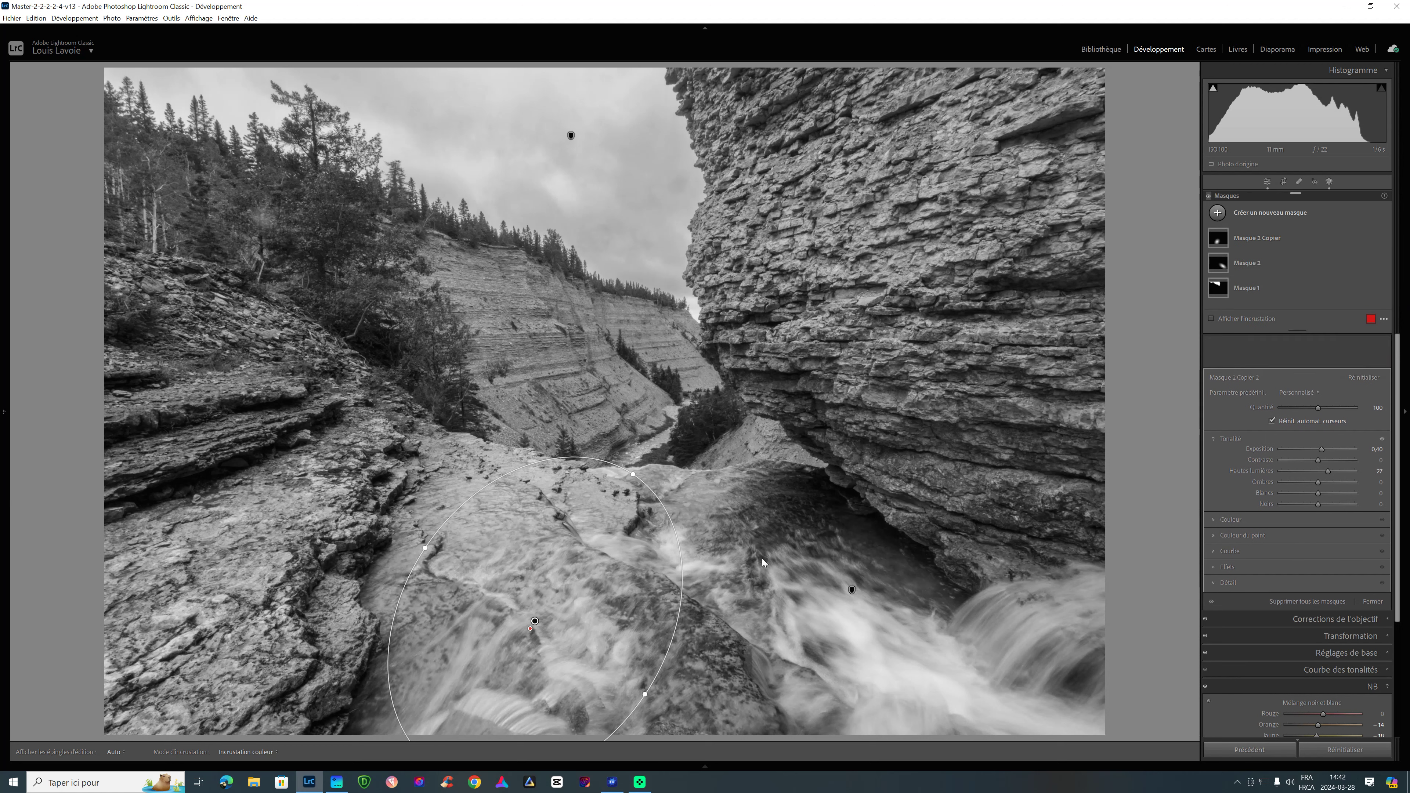
drag(535, 620, 1016, 643)
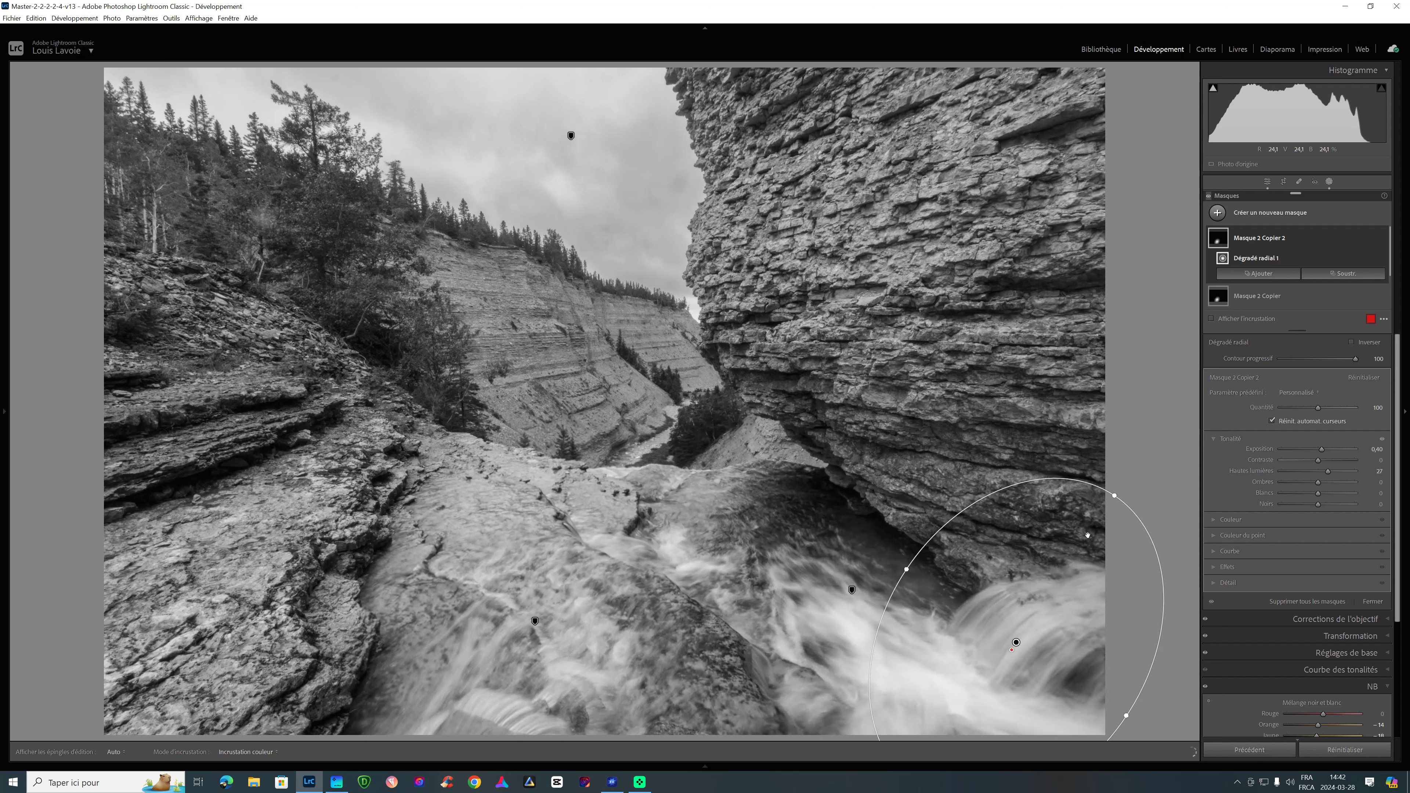
Shrink and tilt the copy's ellipse around the small waterfall and brighten it with exposure 0.60, highlights 49 and whites 17
drag(1116, 497, 1069, 567)
drag(1014, 628, 1027, 611)
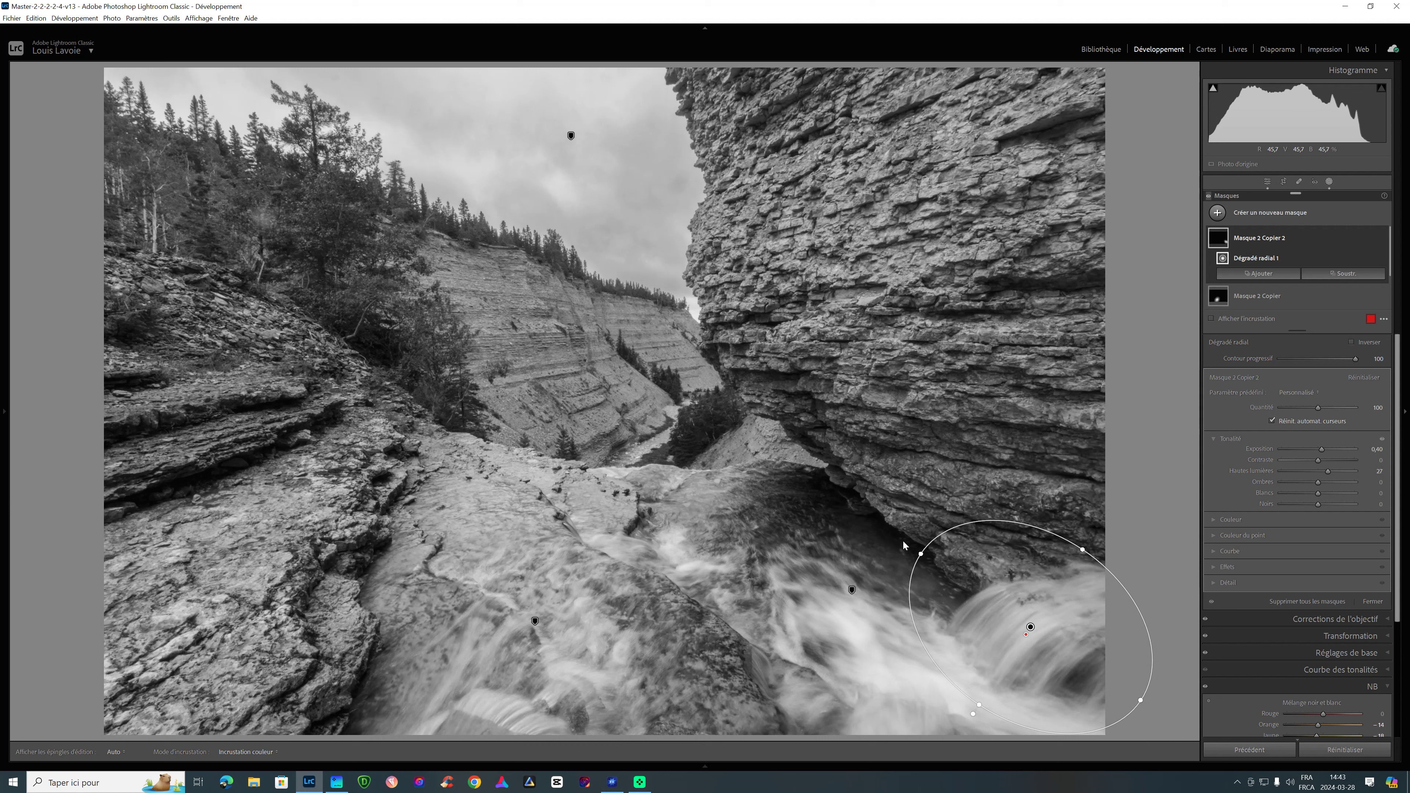
drag(921, 554, 974, 575)
drag(1031, 629, 1041, 628)
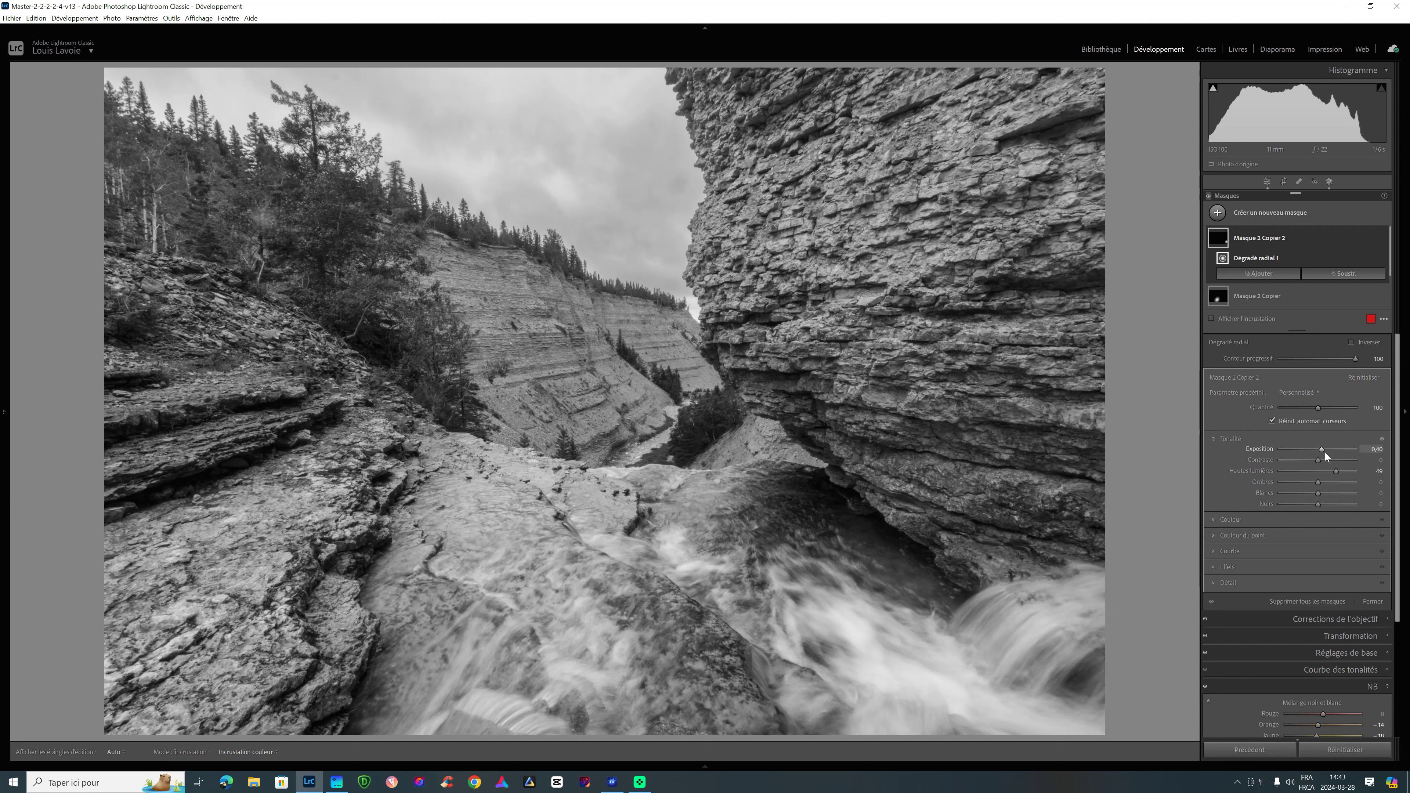
drag(1326, 452, 1327, 452)
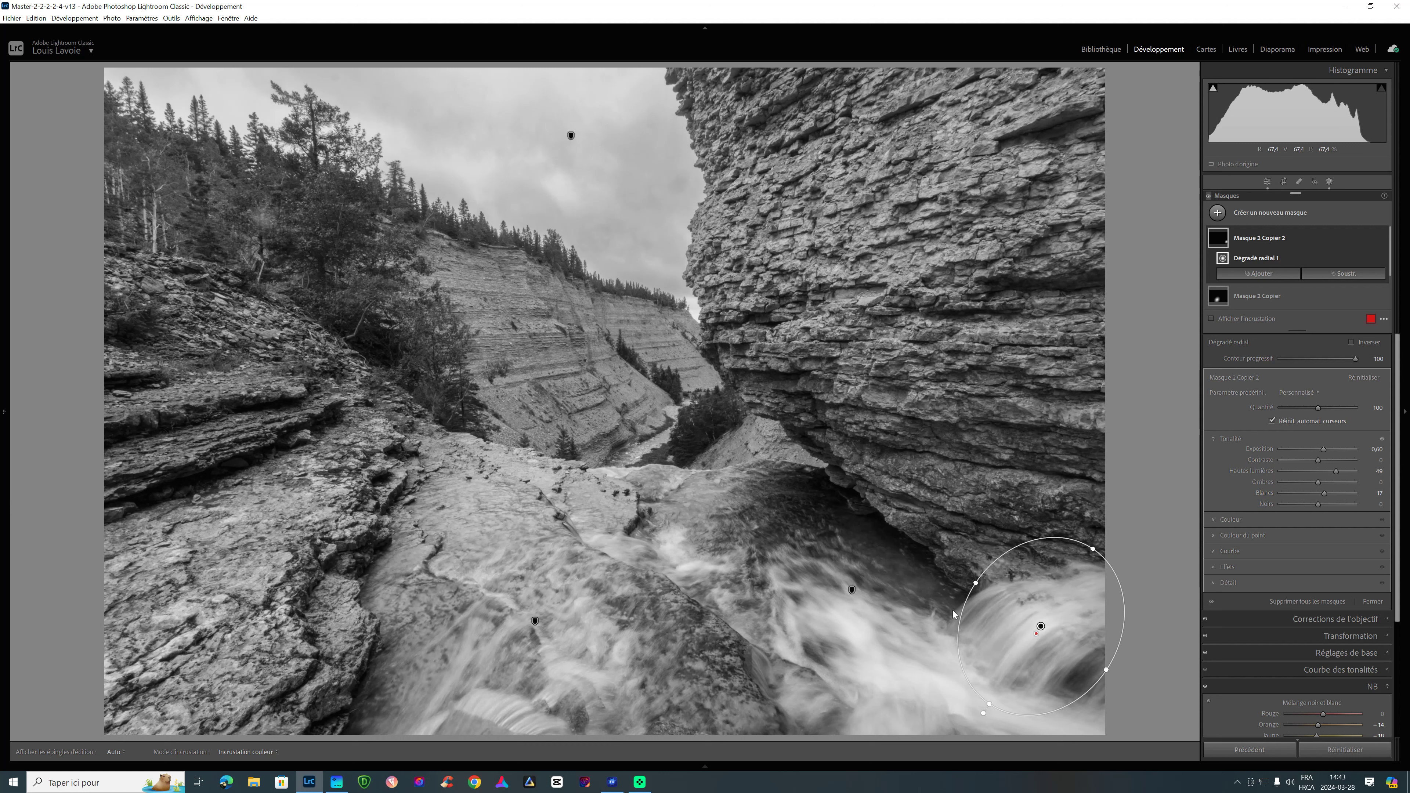
Add a radial gradient mask as a narrow upright ellipse over the dark wet rock between the two water streams
click(1218, 213)
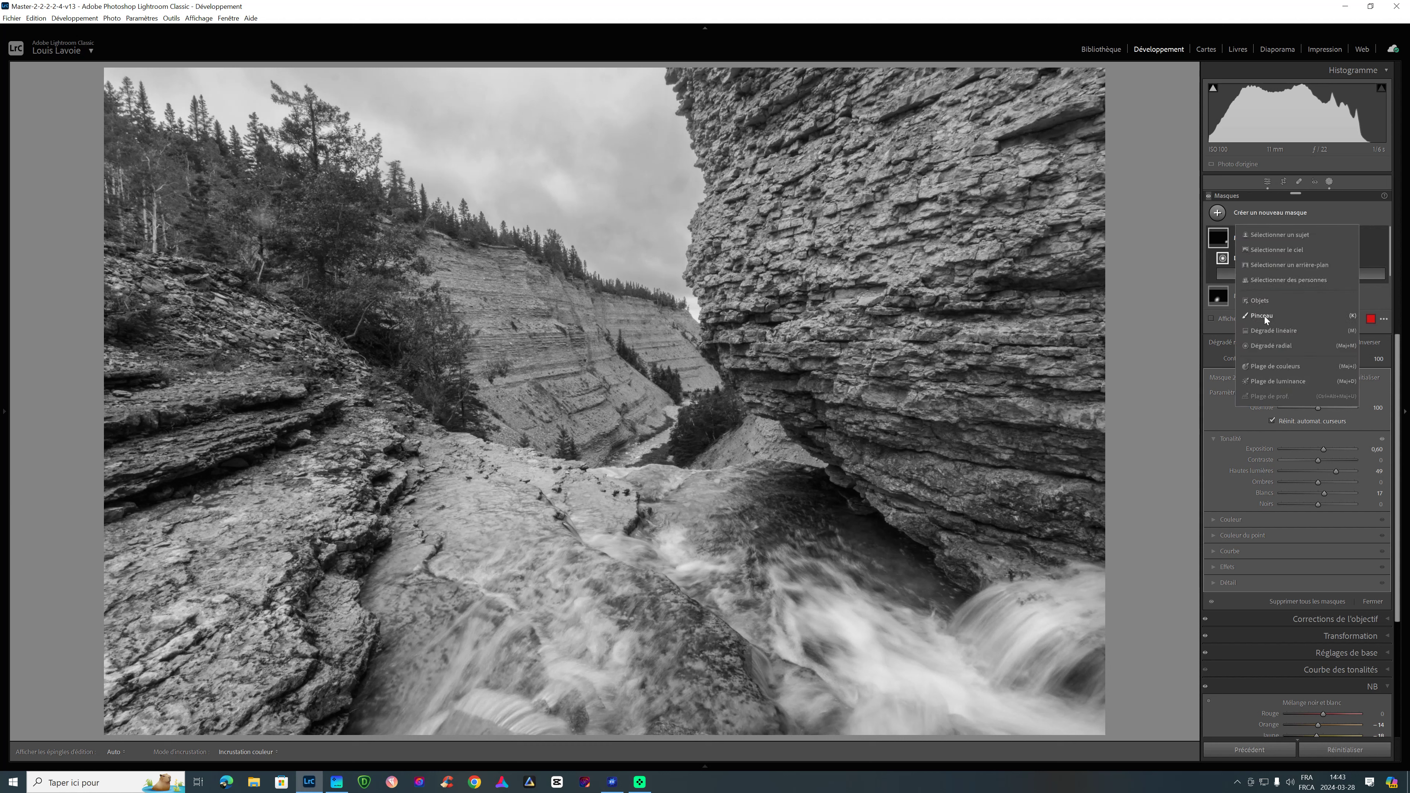
click(1272, 345)
mouse_move(710, 638)
mouse_down()
mouse_move(735, 682)
mouse_move(793, 721)
mouse_move(772, 747)
mouse_move(752, 711)
mouse_up()
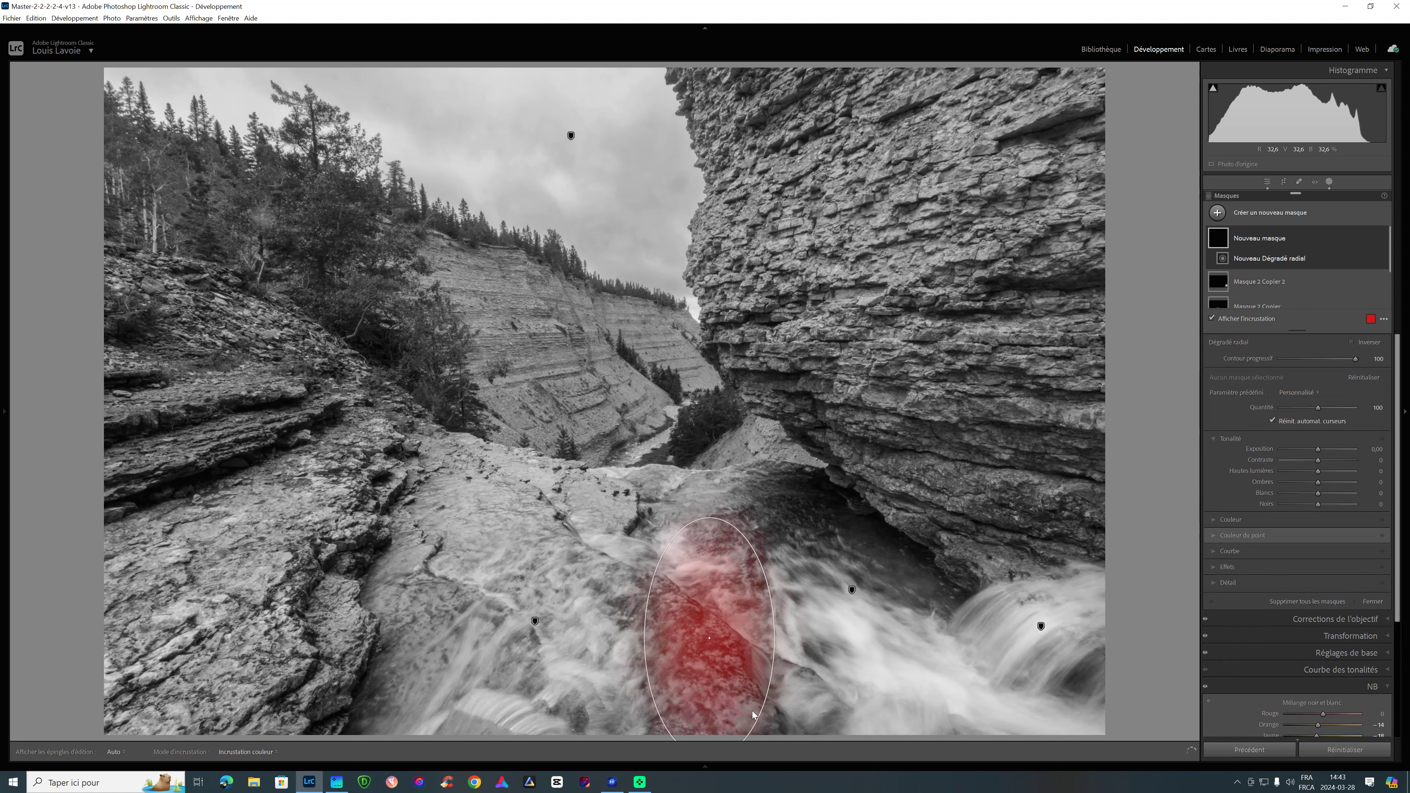
drag(710, 638, 687, 634)
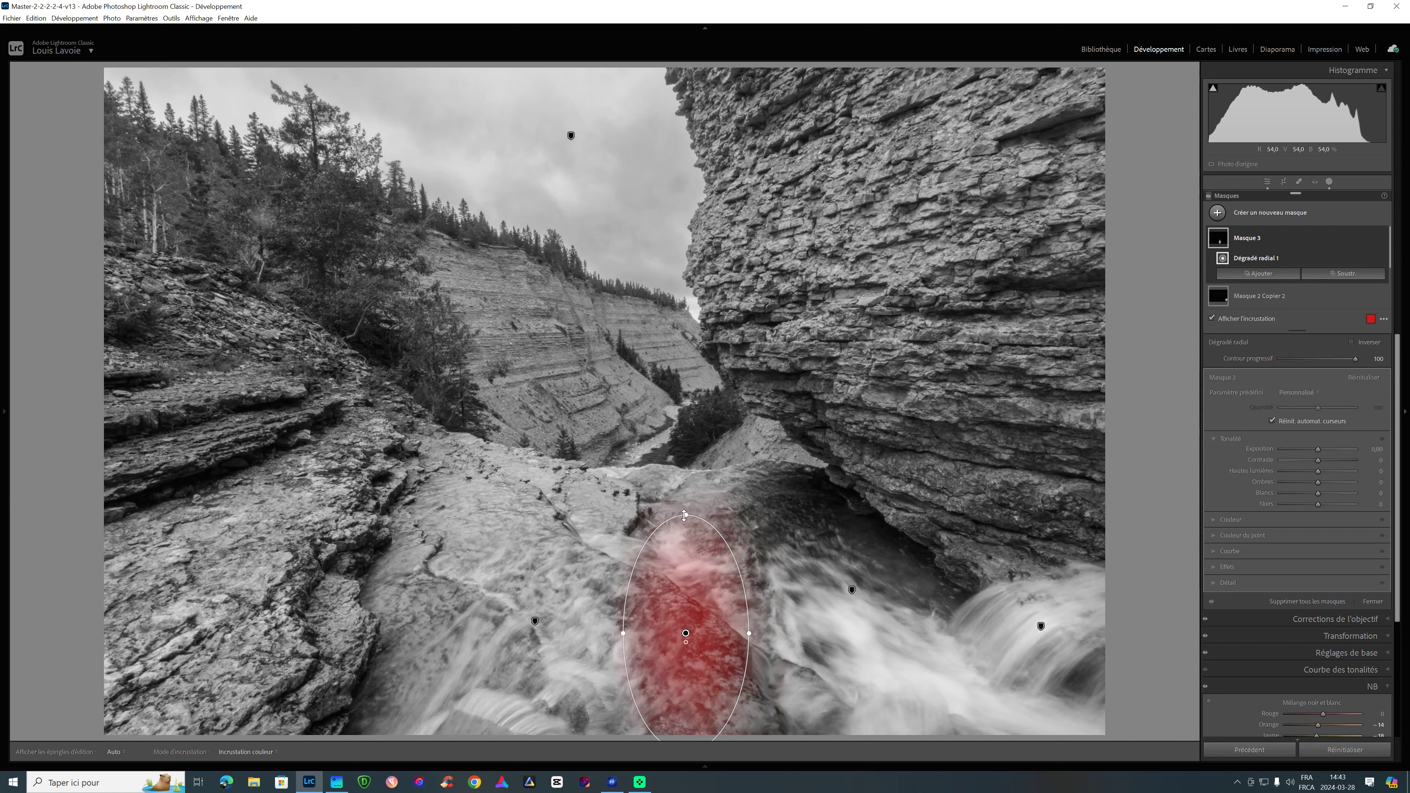
drag(748, 633, 701, 649)
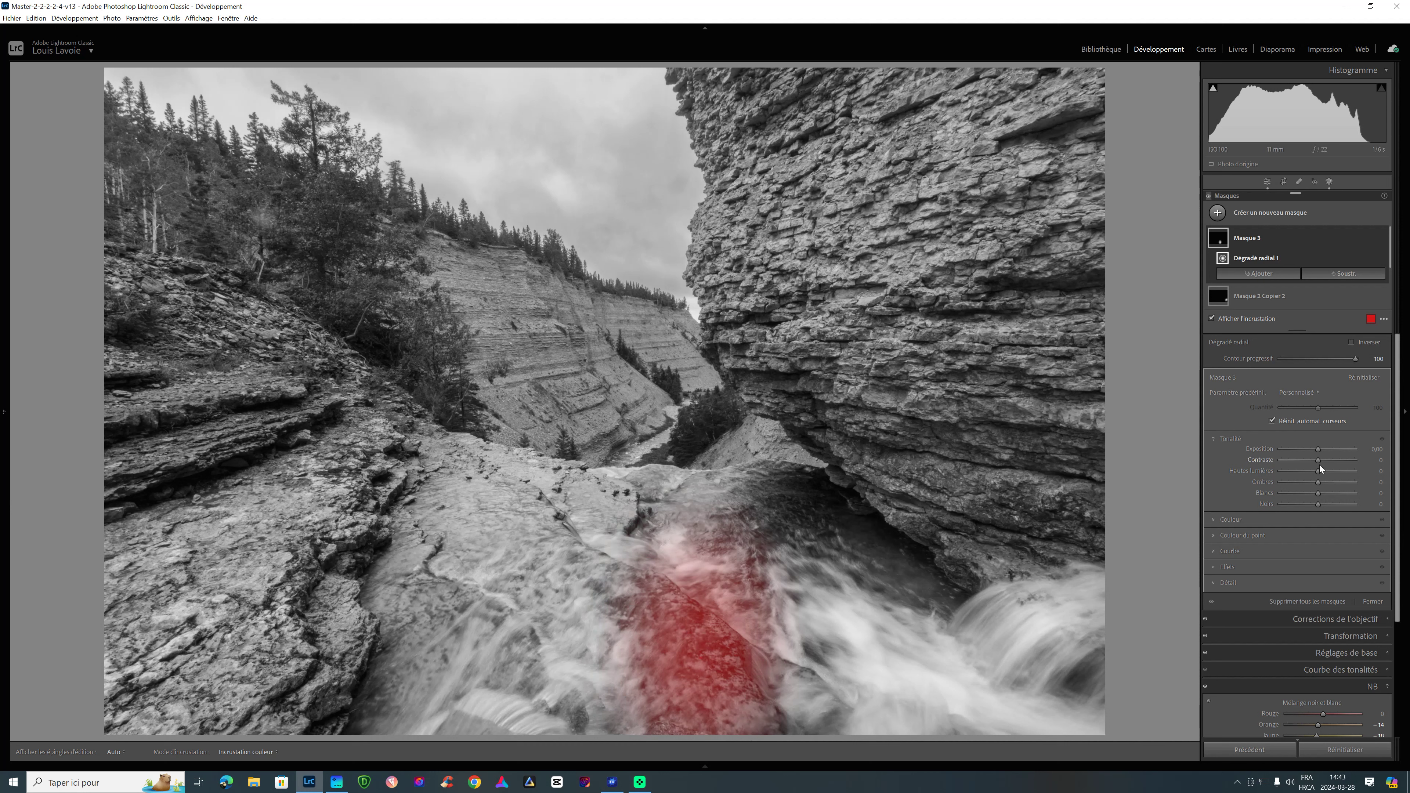
Darken the wet rock mask with exposure -0.46, shadows -32 and contrast 7
drag(1320, 451, 1317, 450)
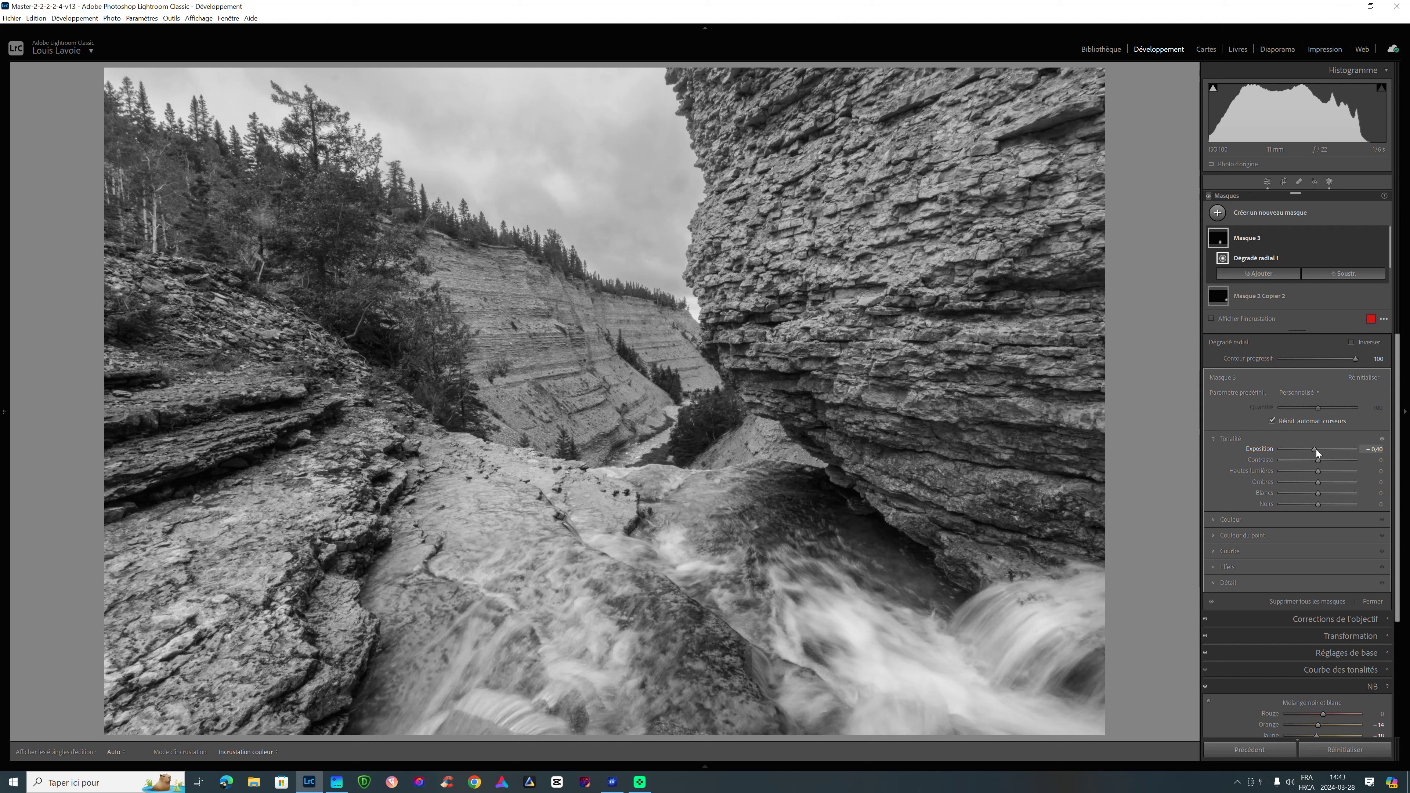
drag(1320, 482, 1319, 484)
drag(1323, 461, 1324, 460)
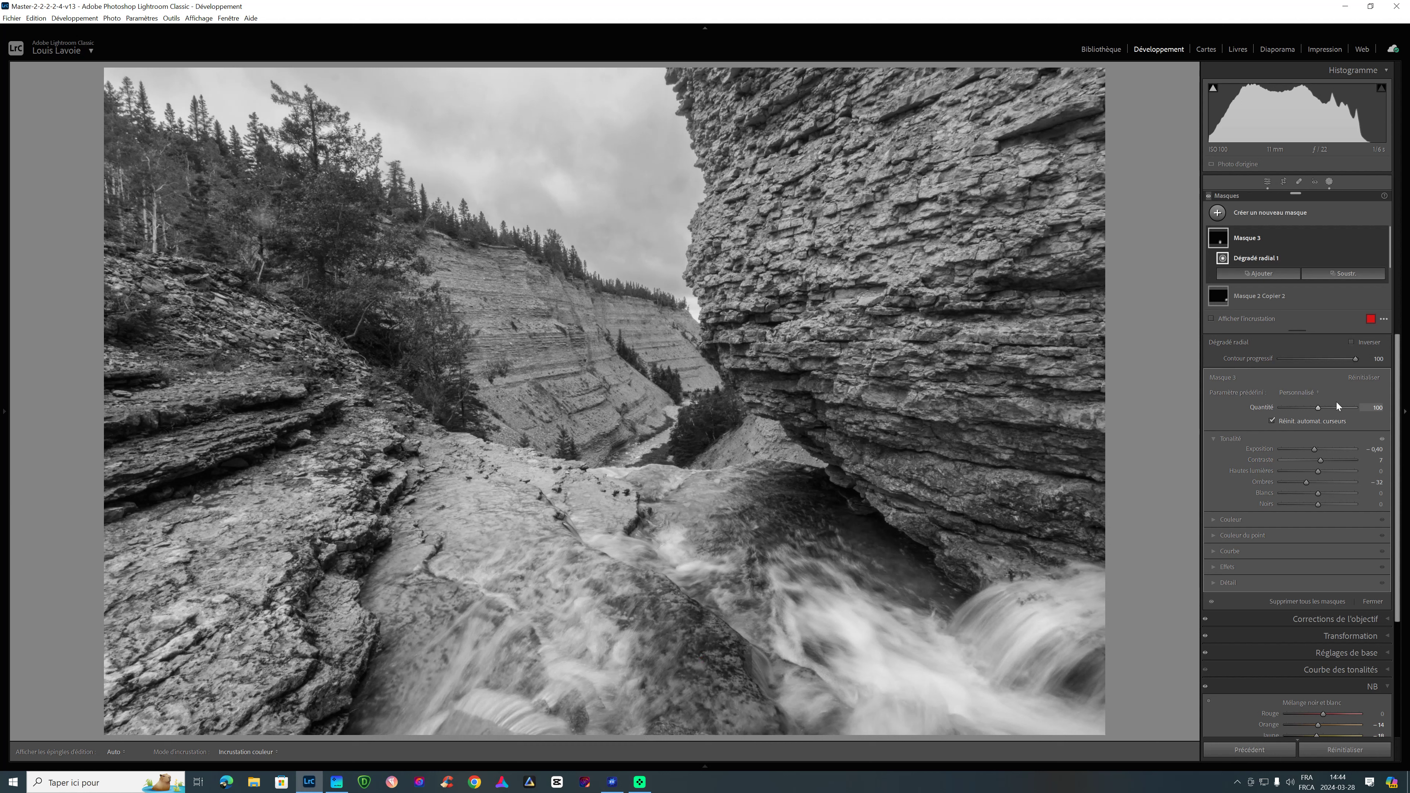
Add a radial gradient mask and shape it into a large tilted ellipse over the layered rocks left of the water
click(1218, 212)
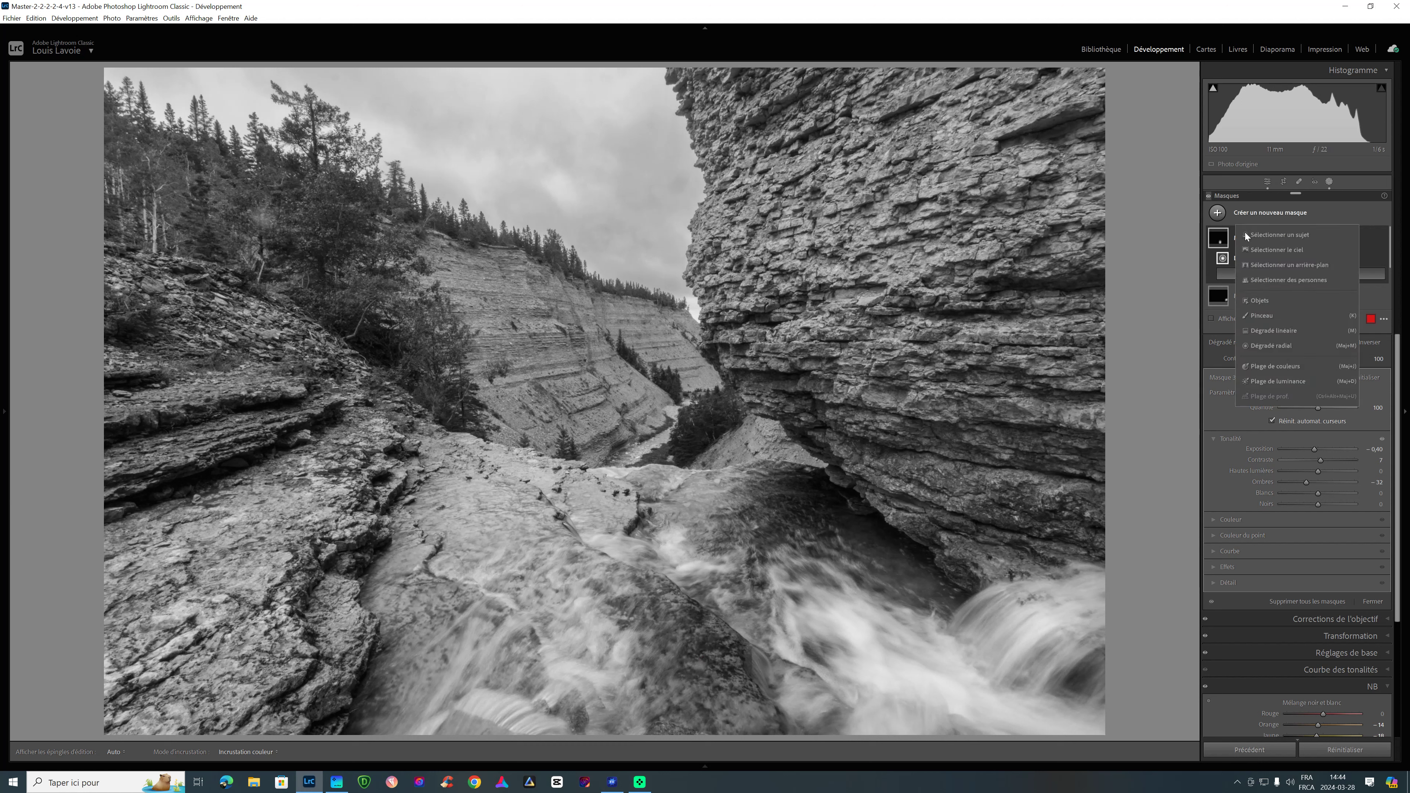
click(1286, 346)
drag(279, 552, 439, 706)
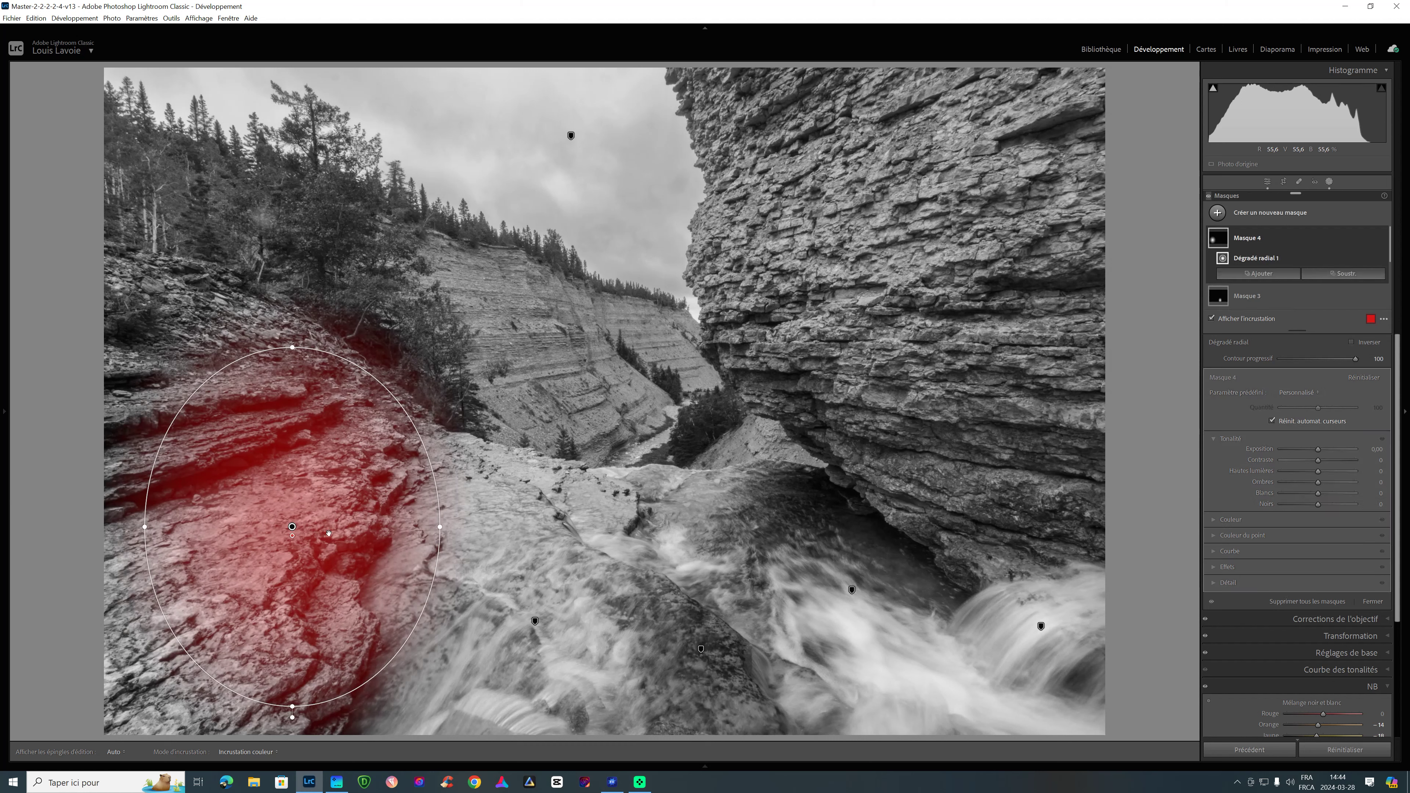
drag(329, 534, 307, 535)
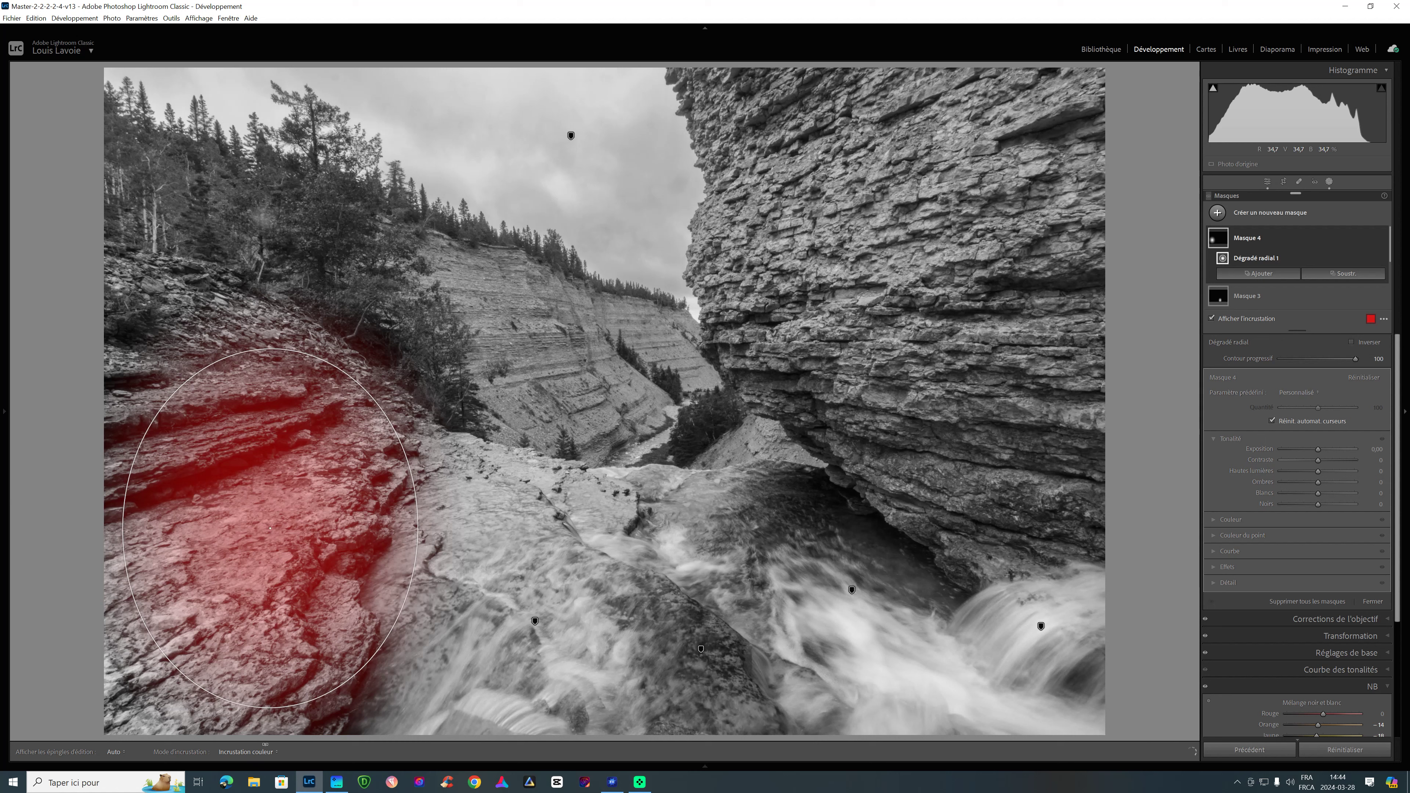
drag(266, 708, 259, 740)
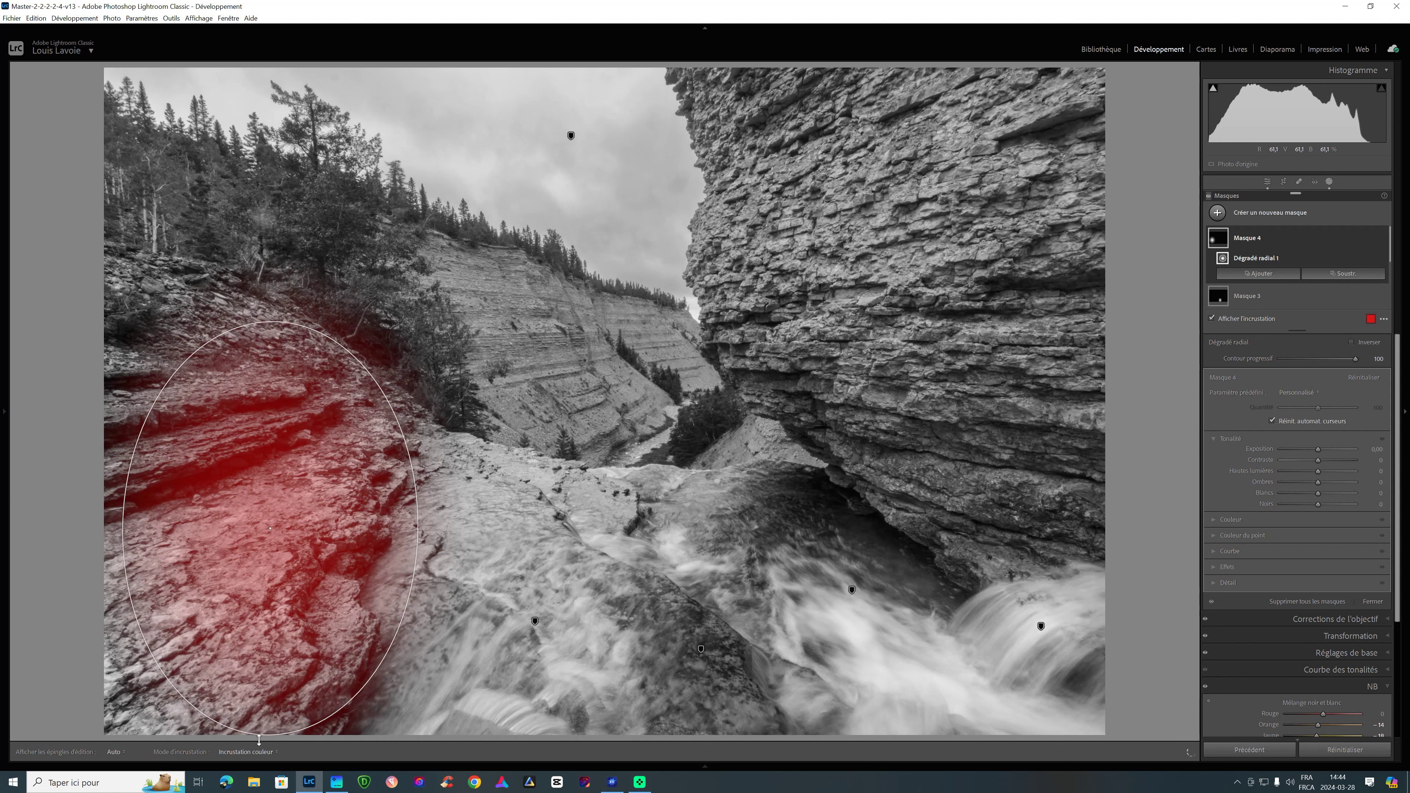
drag(270, 528, 195, 555)
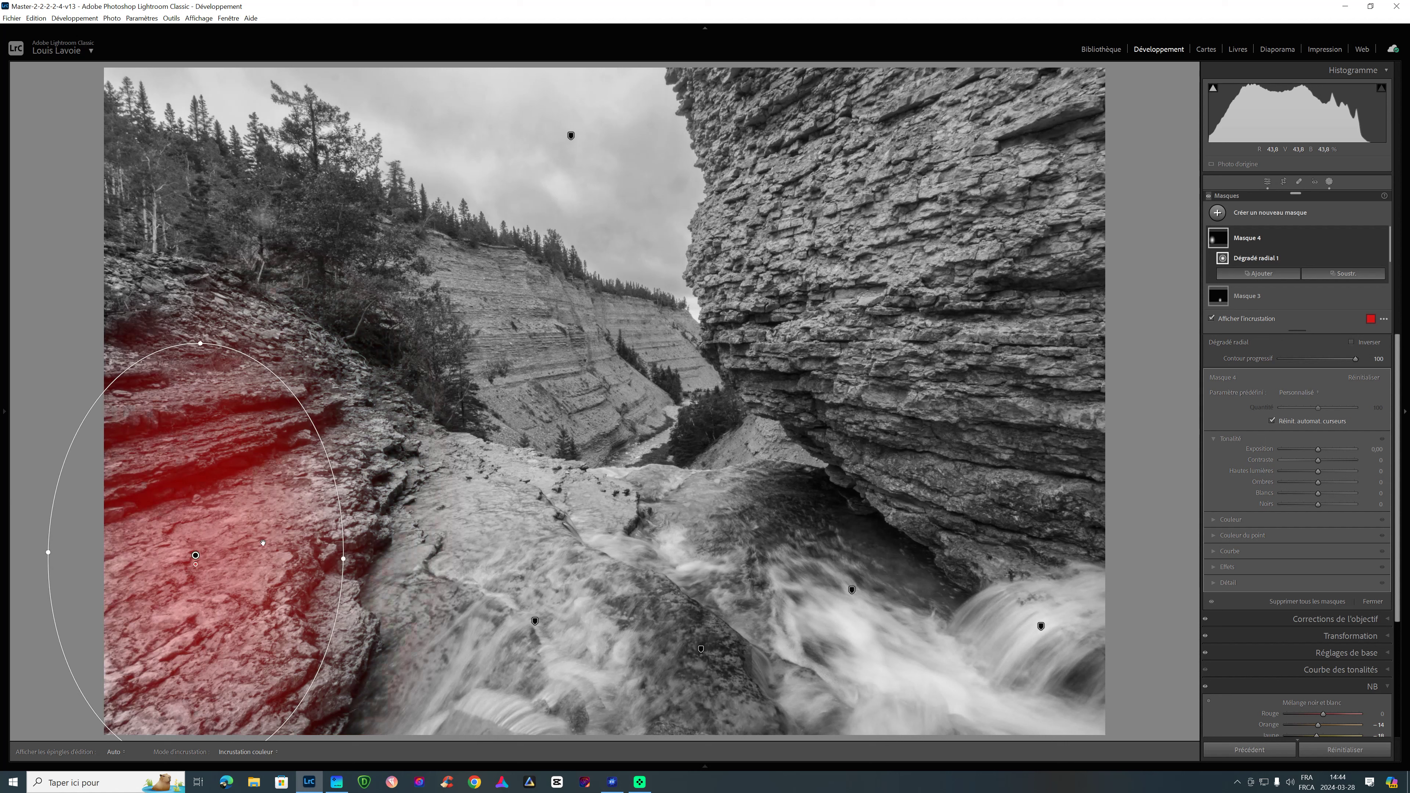
drag(336, 489, 255, 545)
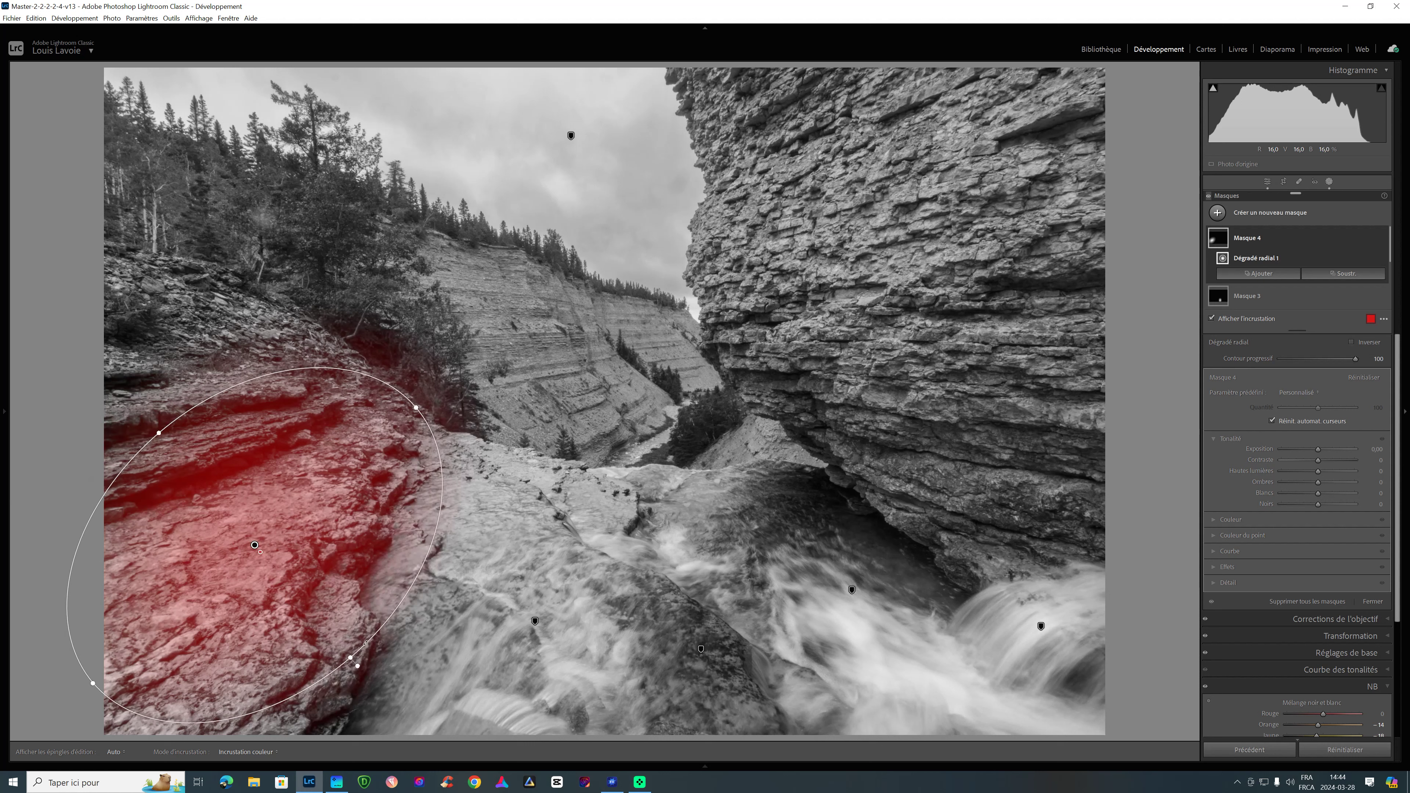
drag(351, 657, 372, 682)
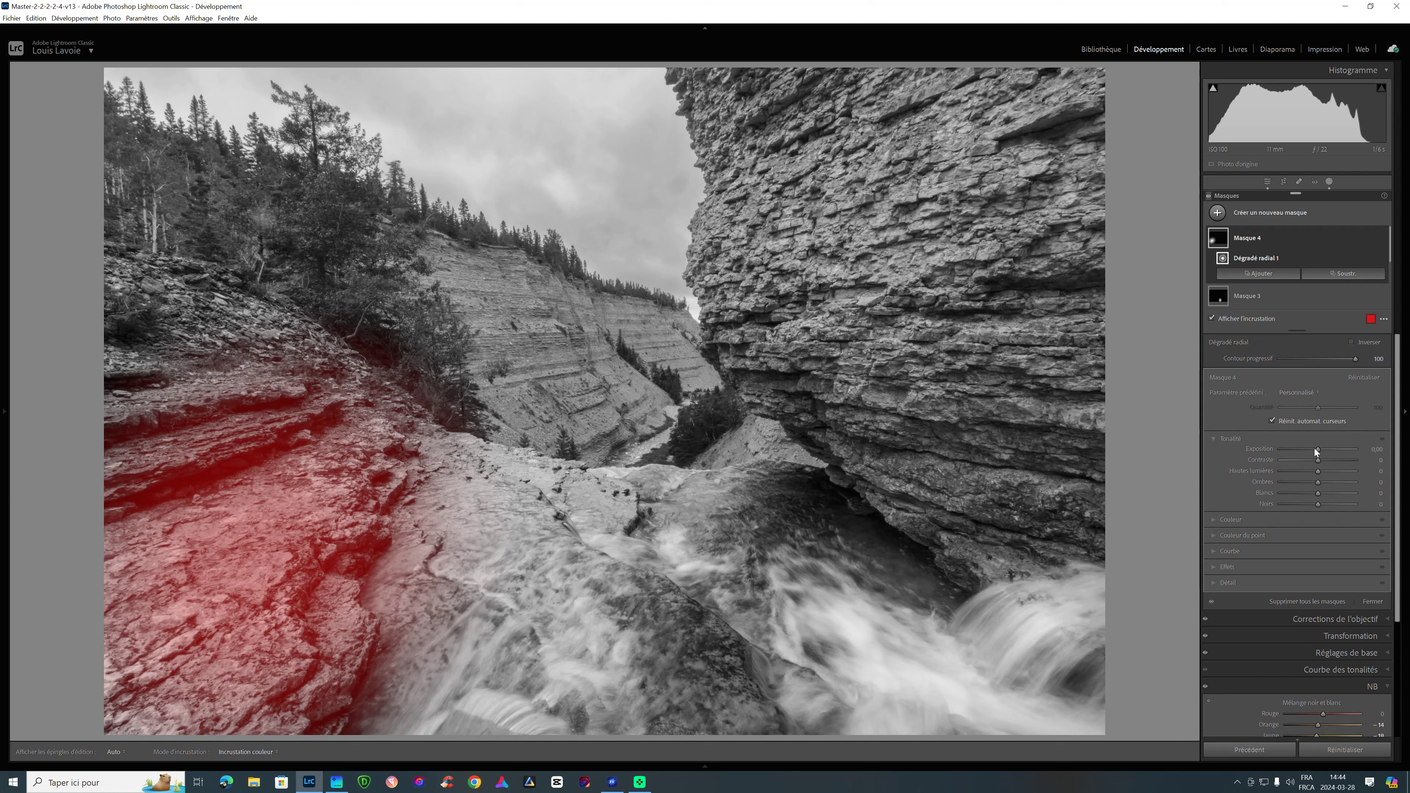
Raise the texture of the left rock mask, with the overlay hidden
click(1214, 566)
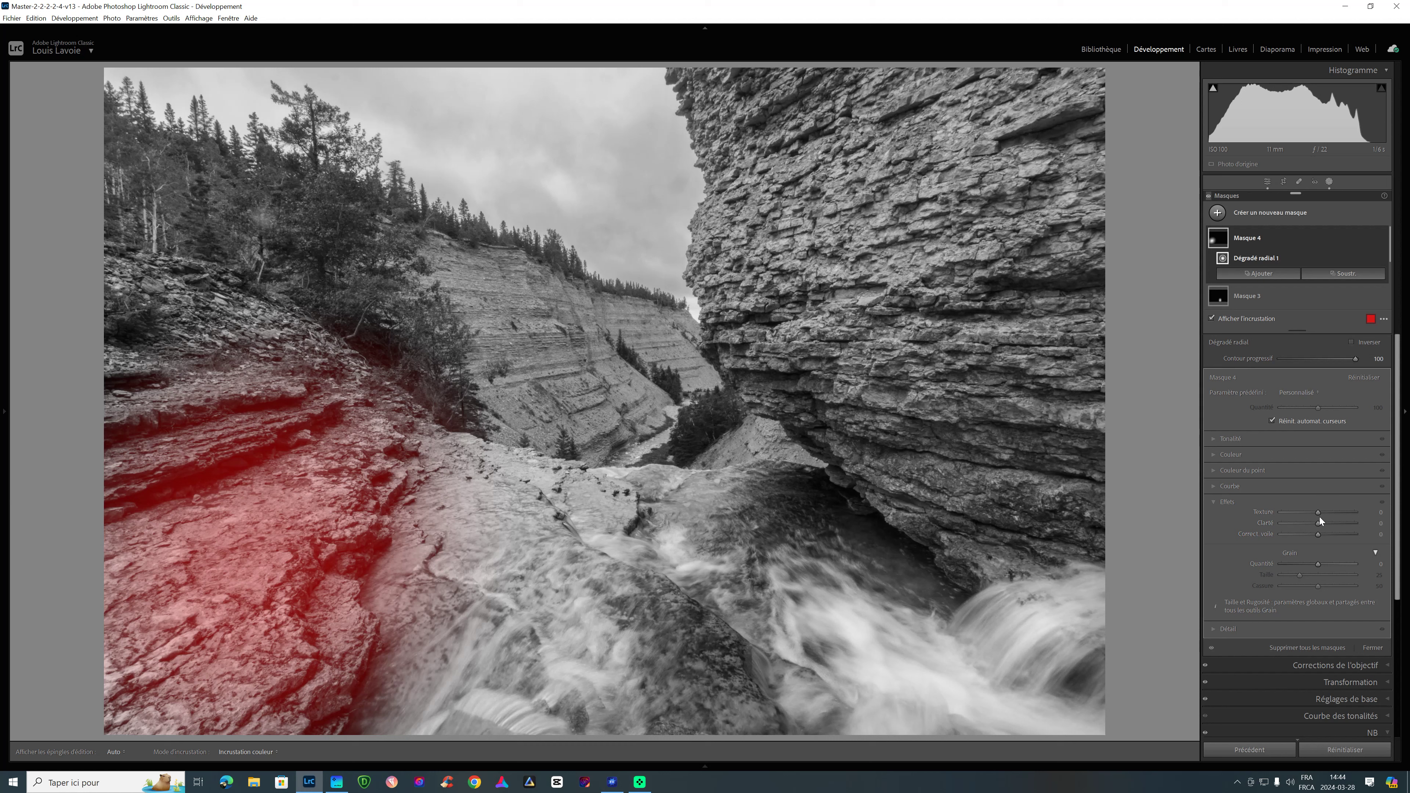
key(o)
drag(1319, 514, 1326, 514)
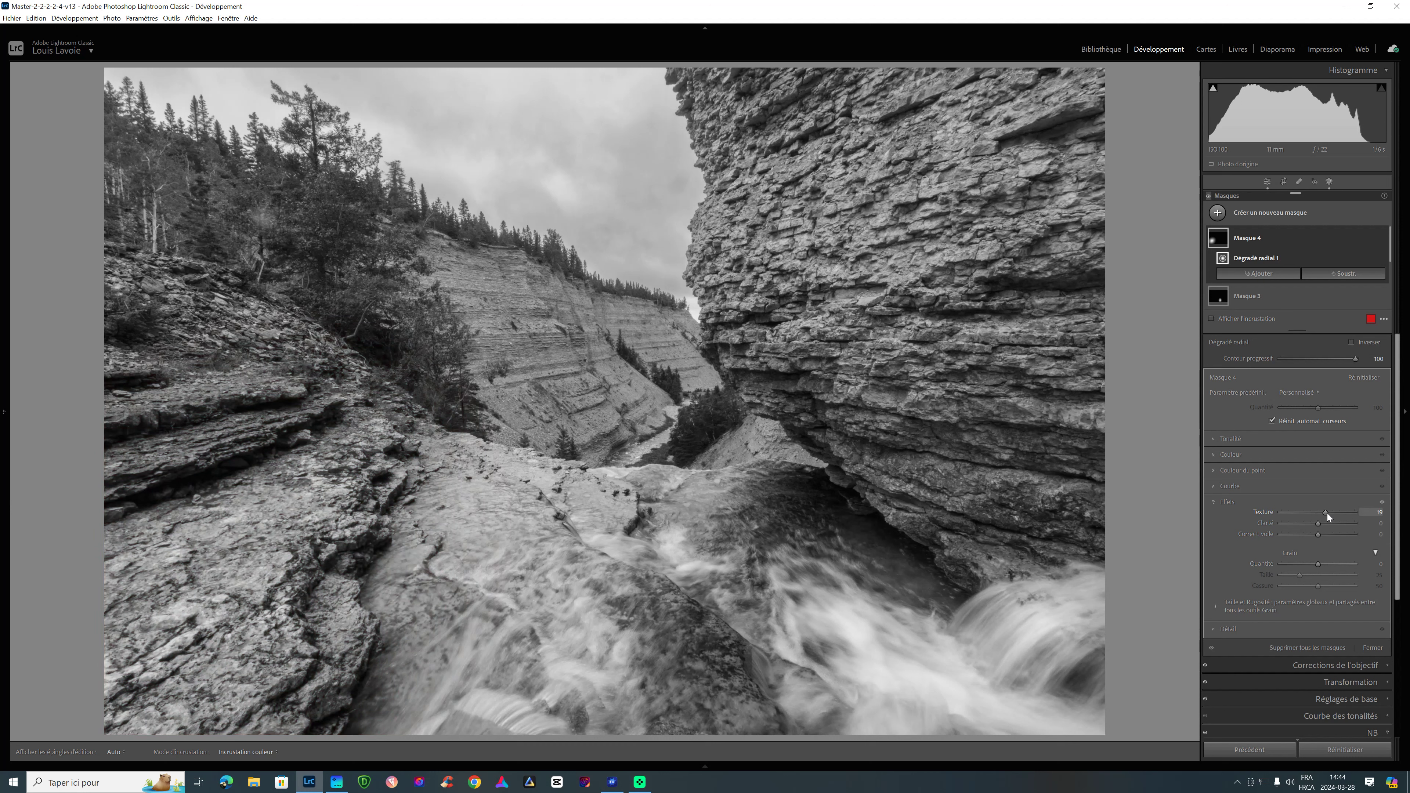
Set contrast to 20, shadows to -23 and exposure to -0.24 for the left rock mask
click(1214, 440)
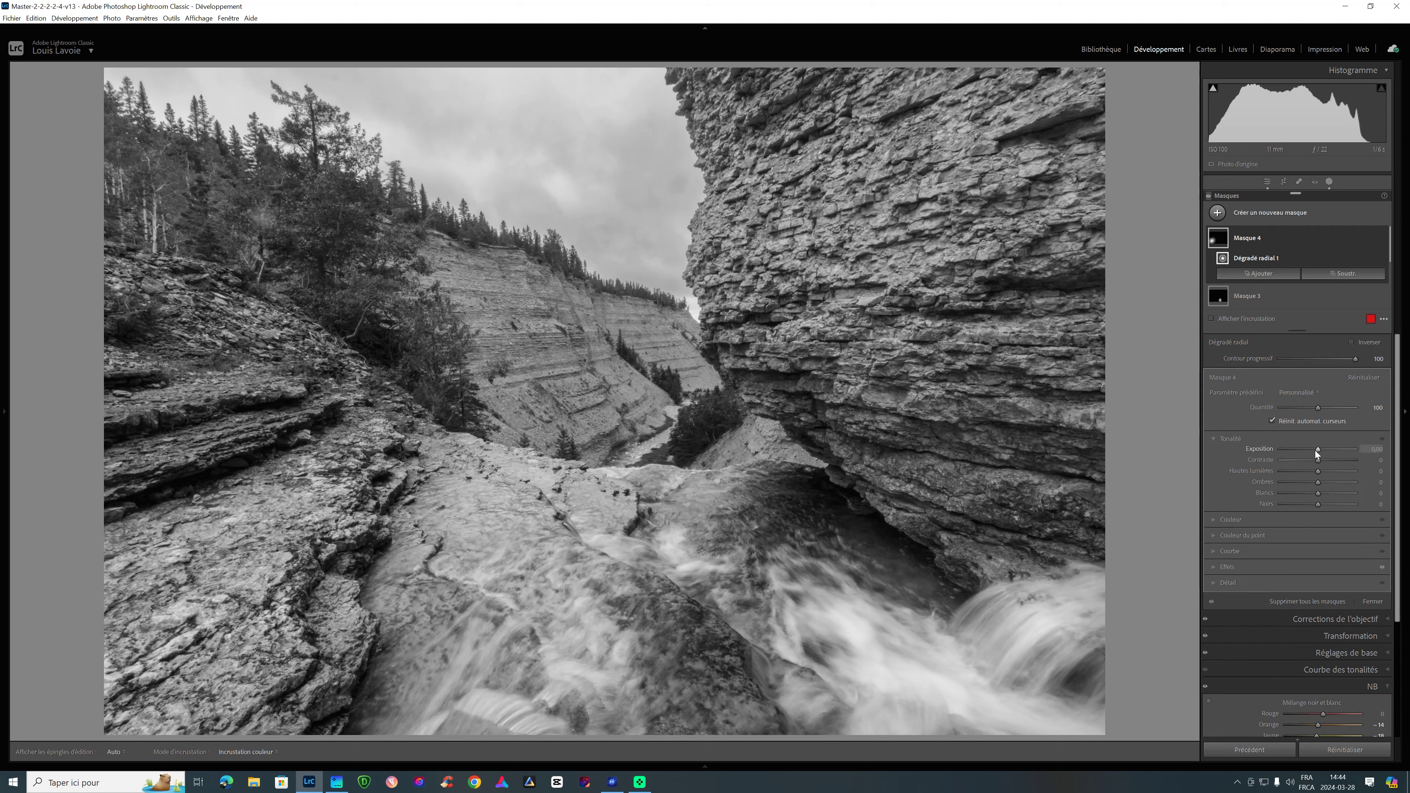
drag(1314, 483, 1312, 483)
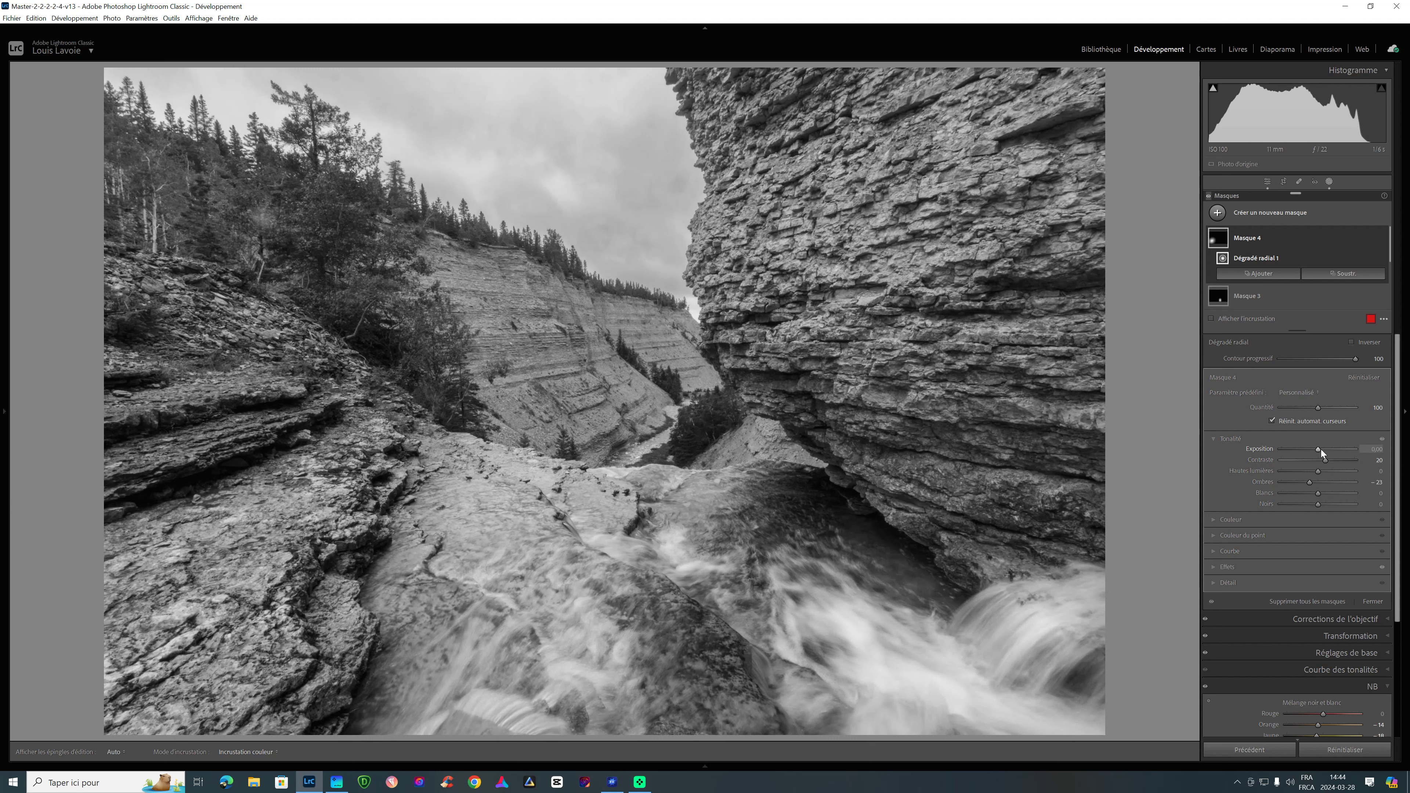
drag(1321, 450, 1319, 449)
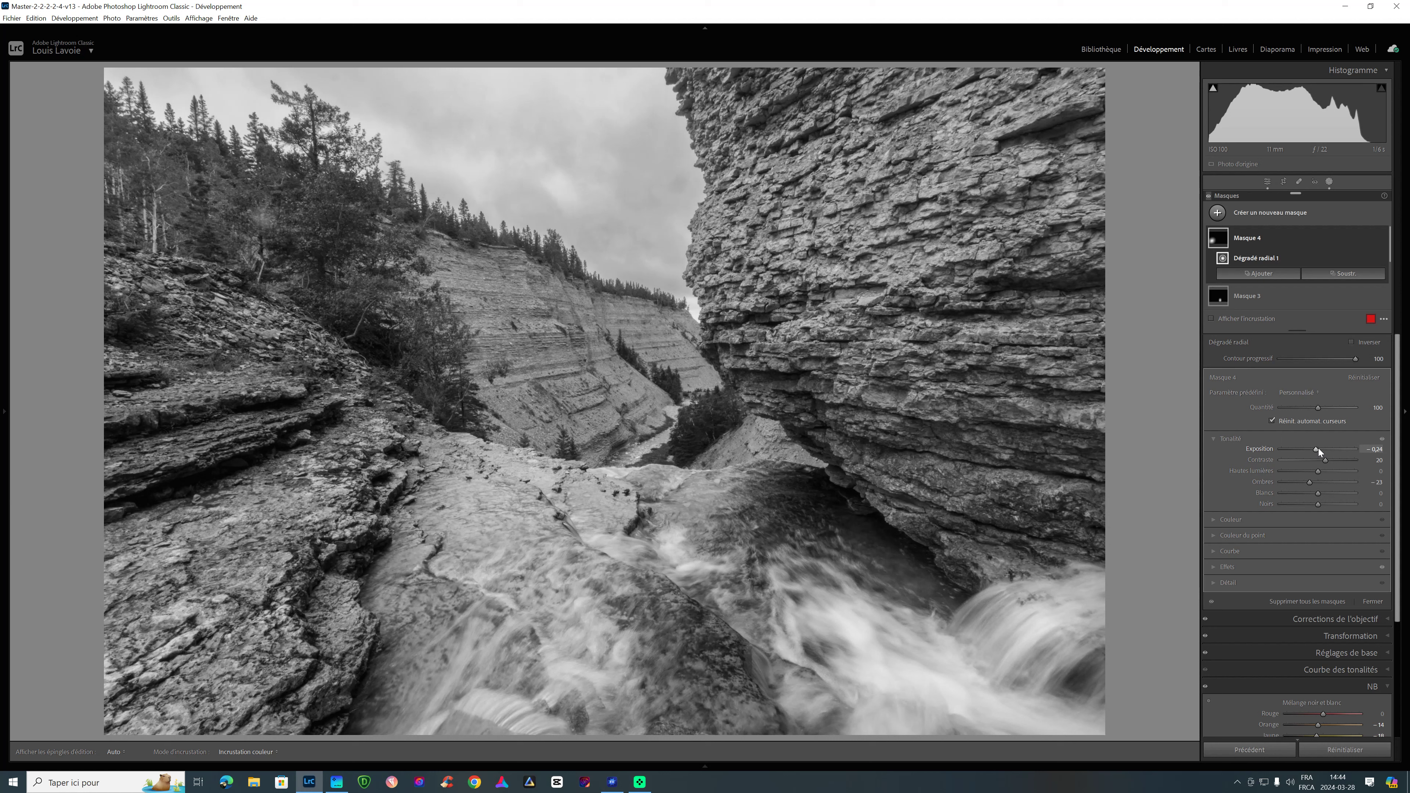
mouse_move(1184, 519)
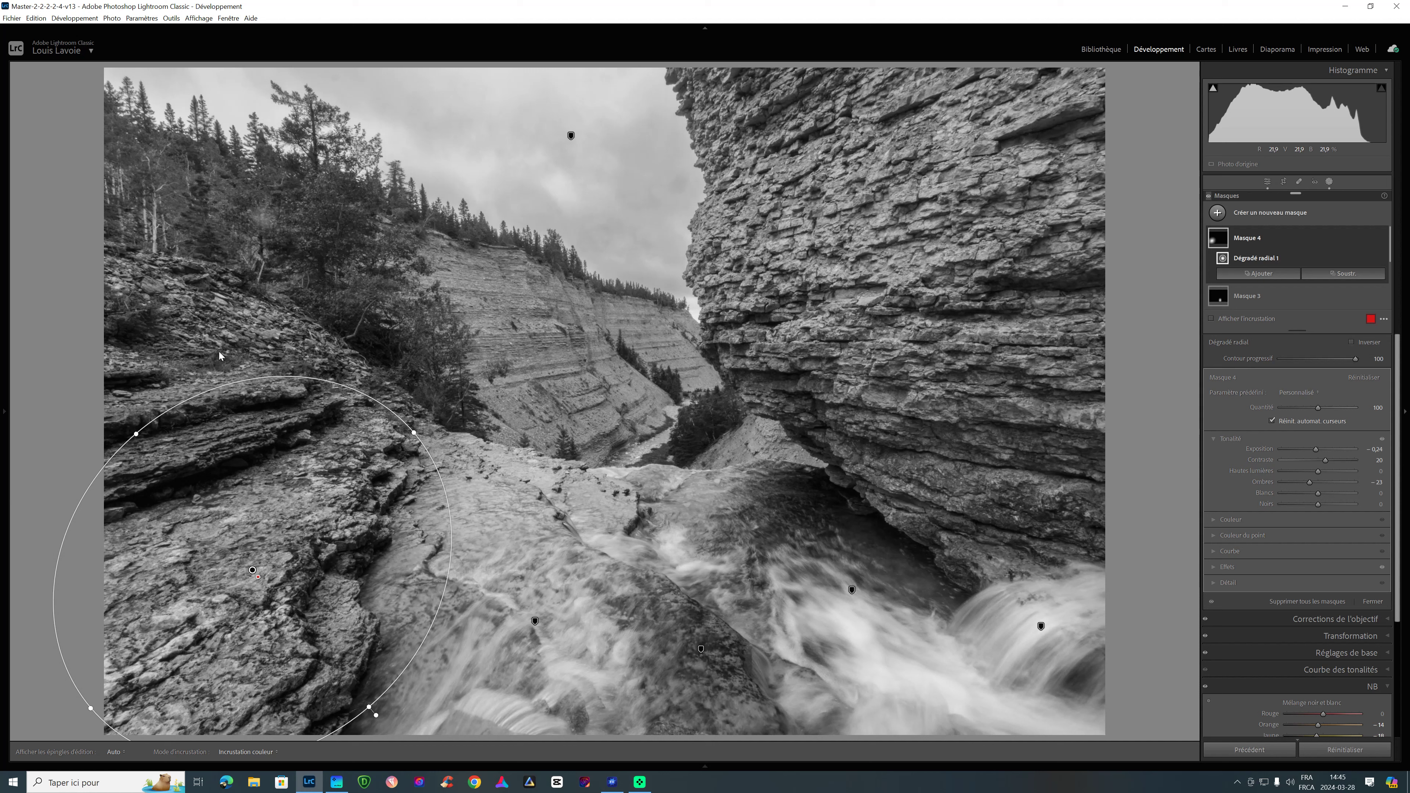
Add a linear gradient mask running diagonally from the upper-left trees down to the rocks on the left bank
click(1218, 212)
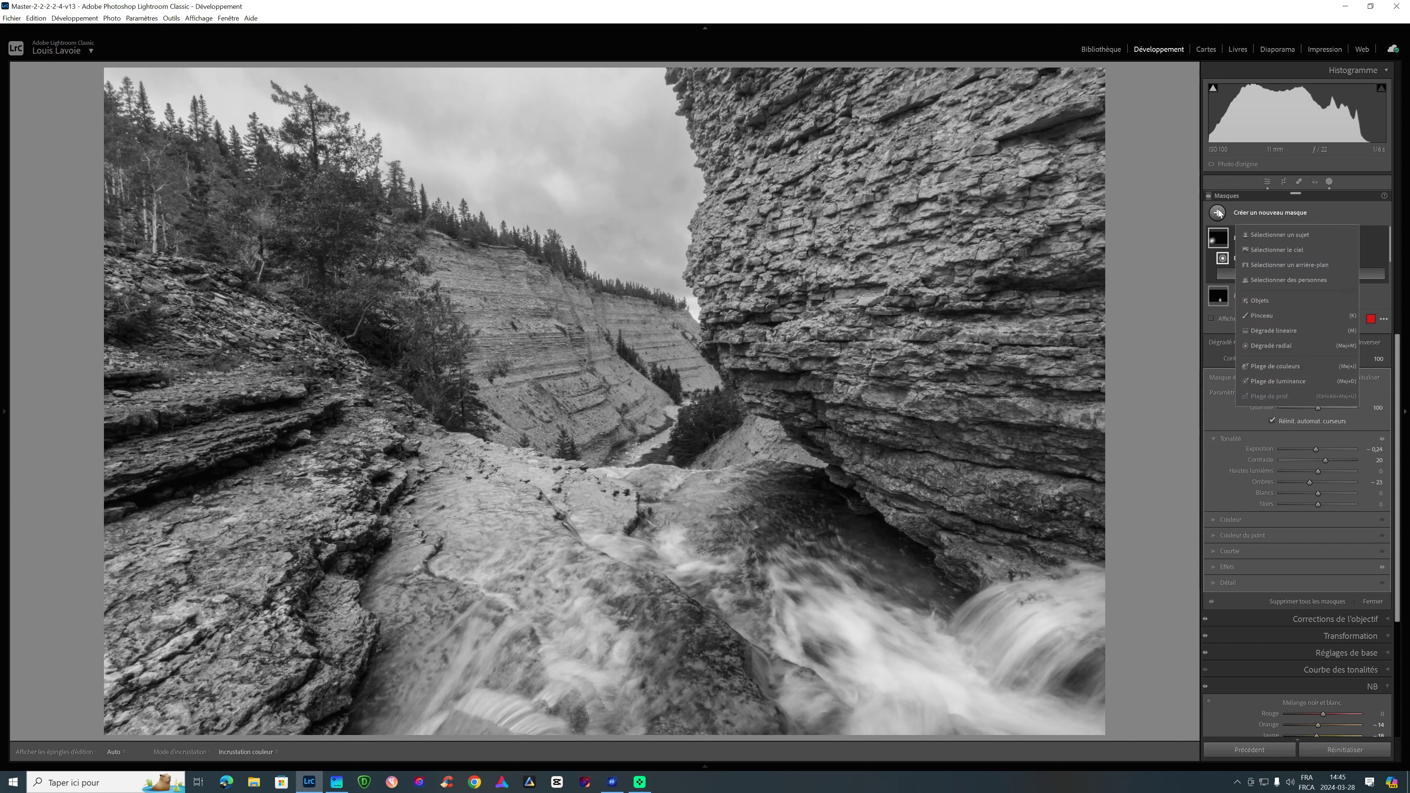
click(1264, 332)
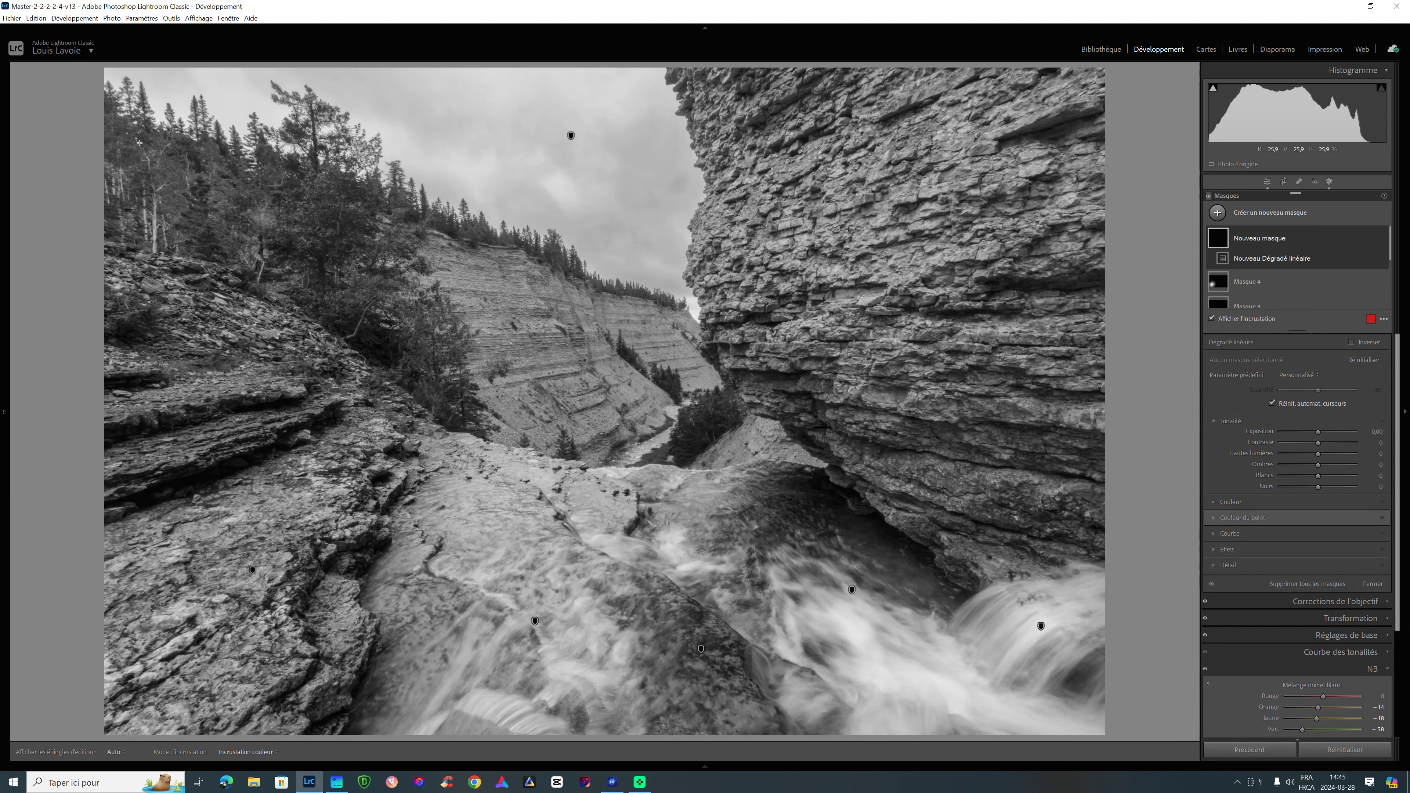
drag(129, 143, 328, 538)
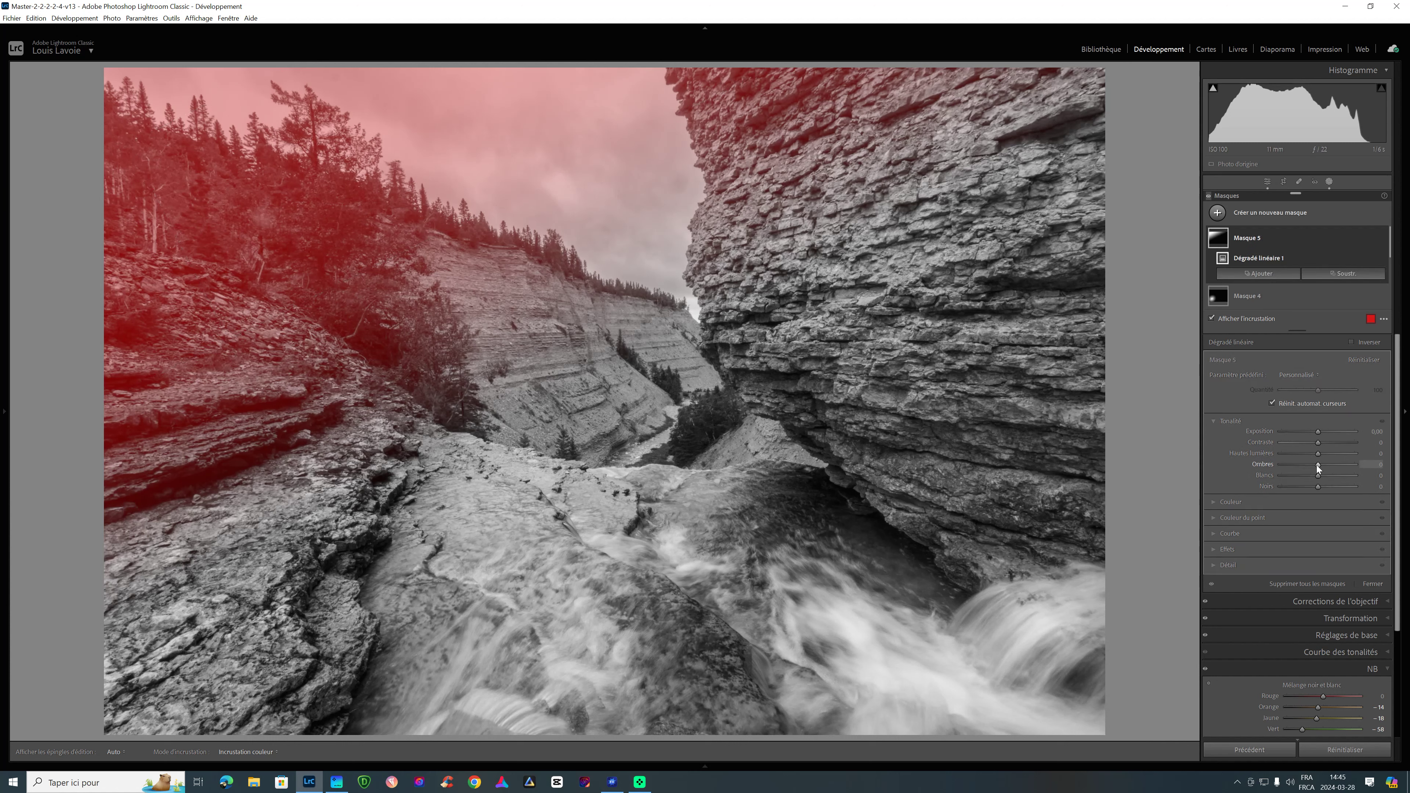
Darken the linear gradient with shadows -34 and a slightly lower exposure, and subtract the sky from its mask
drag(1318, 467, 1316, 435)
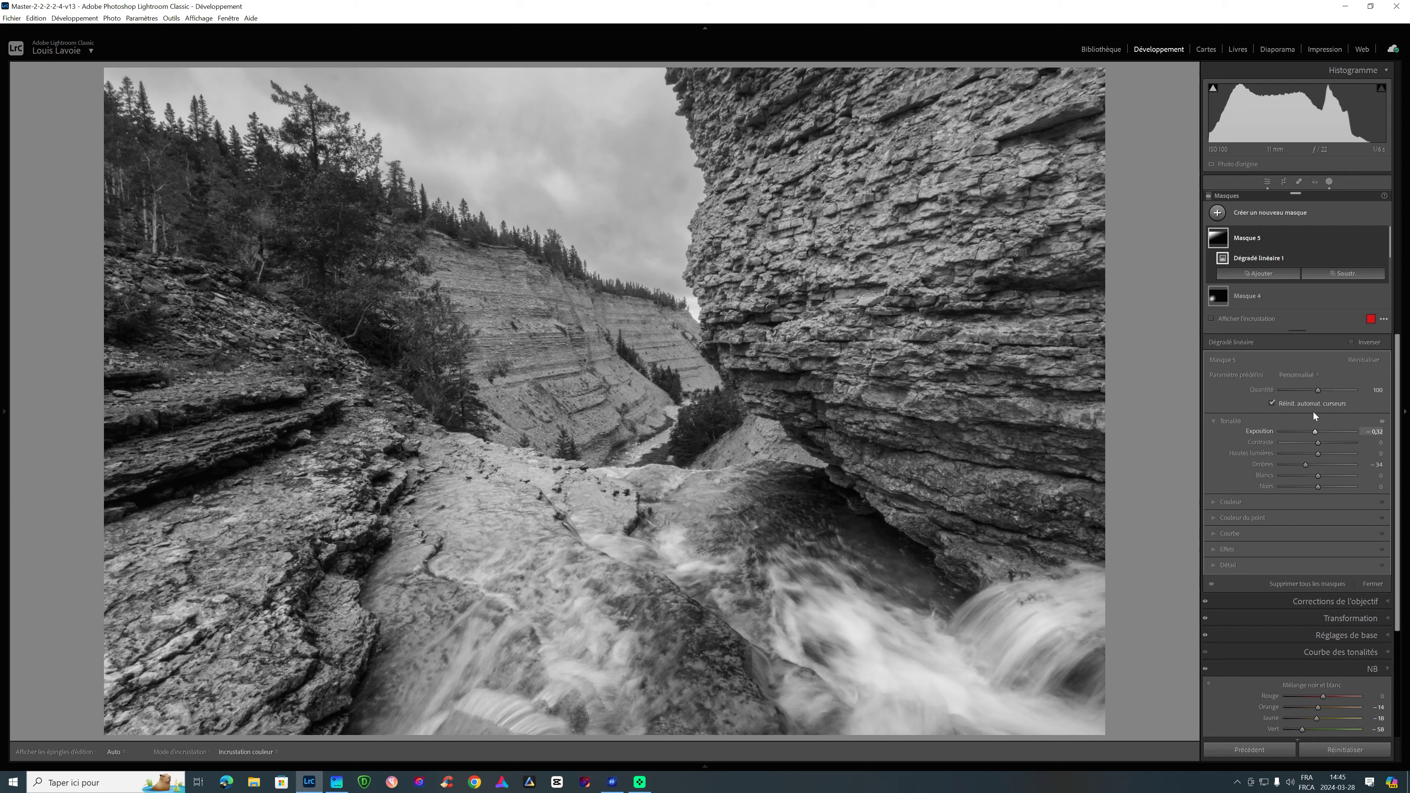
click(1339, 272)
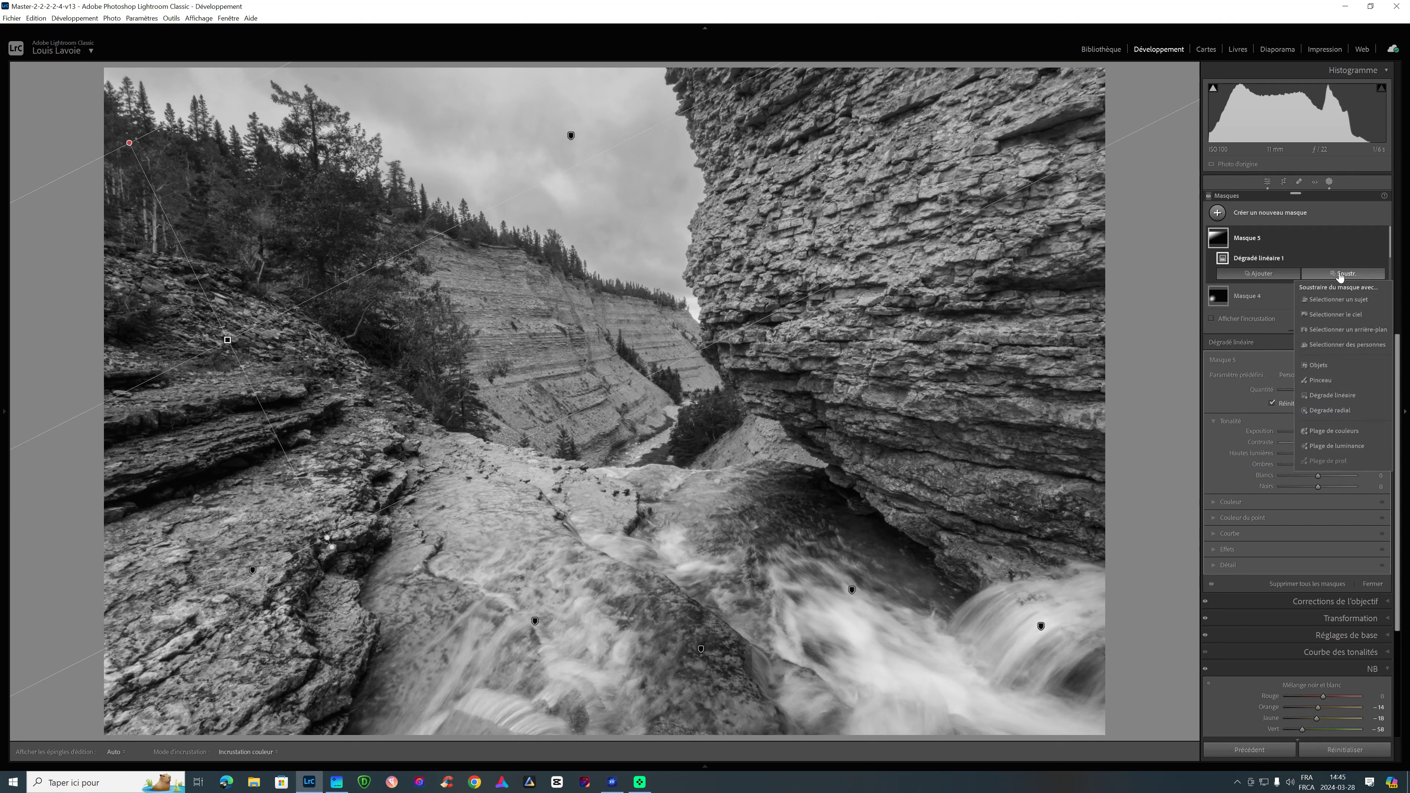
click(1353, 315)
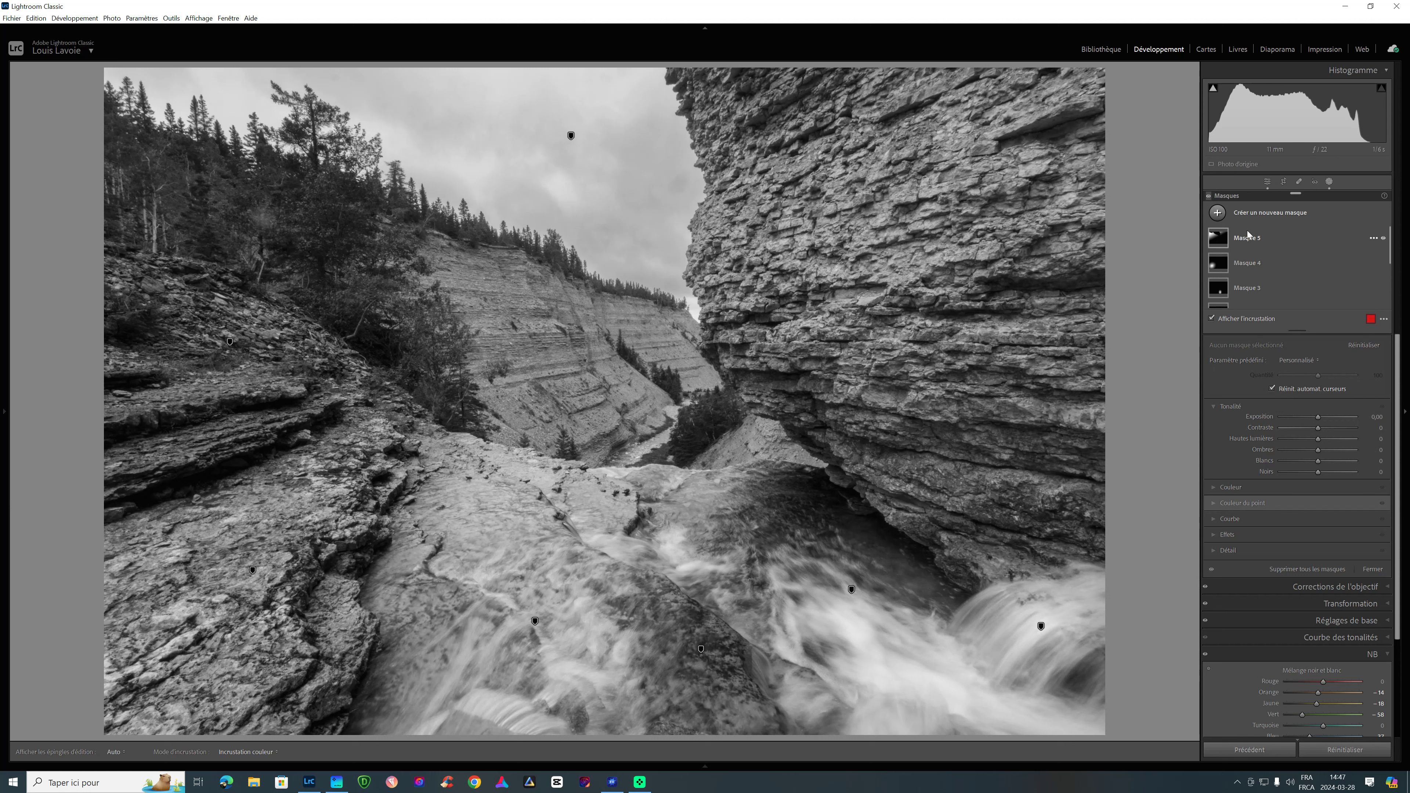
Create an object selection mask covering the large overhanging cliff on the right side of the photo
click(1218, 213)
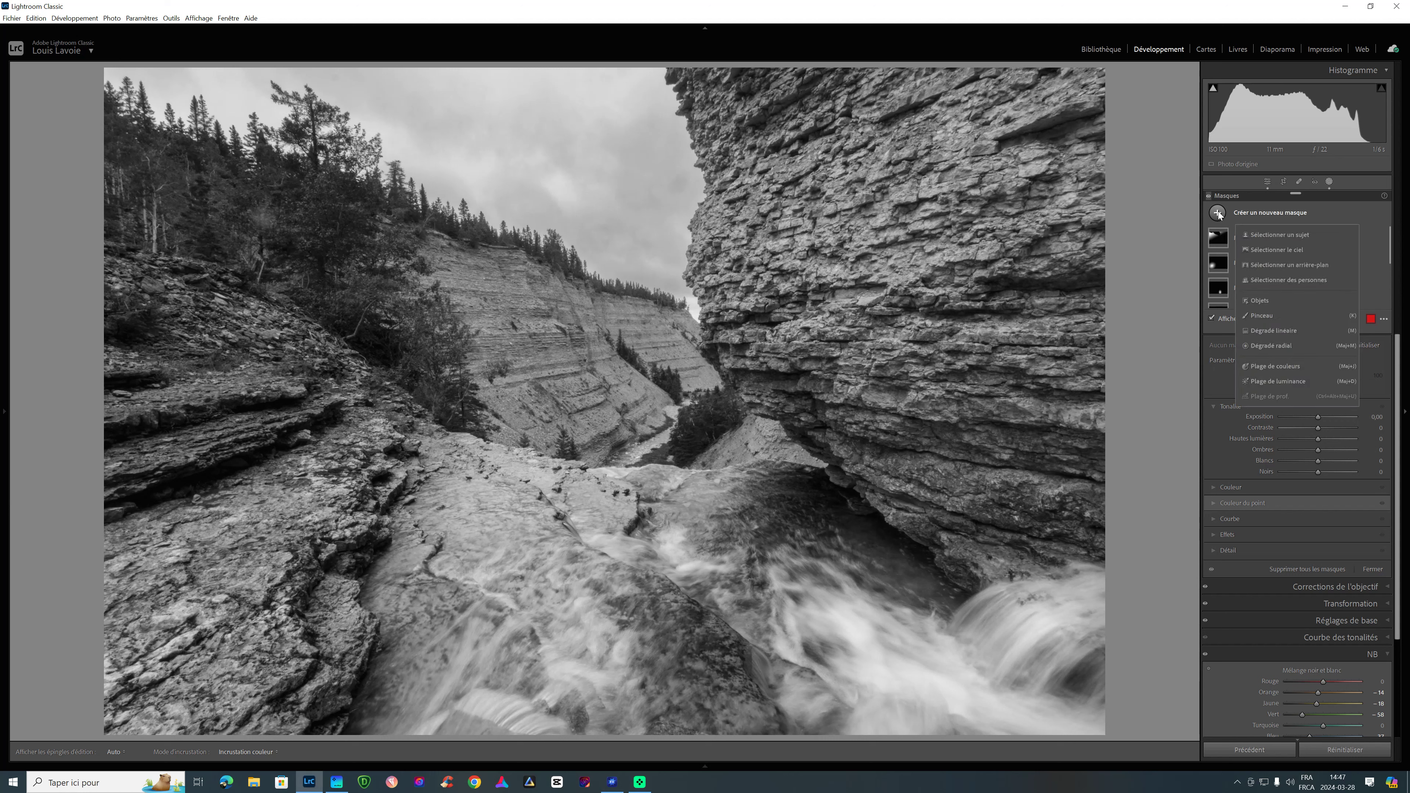
click(1266, 303)
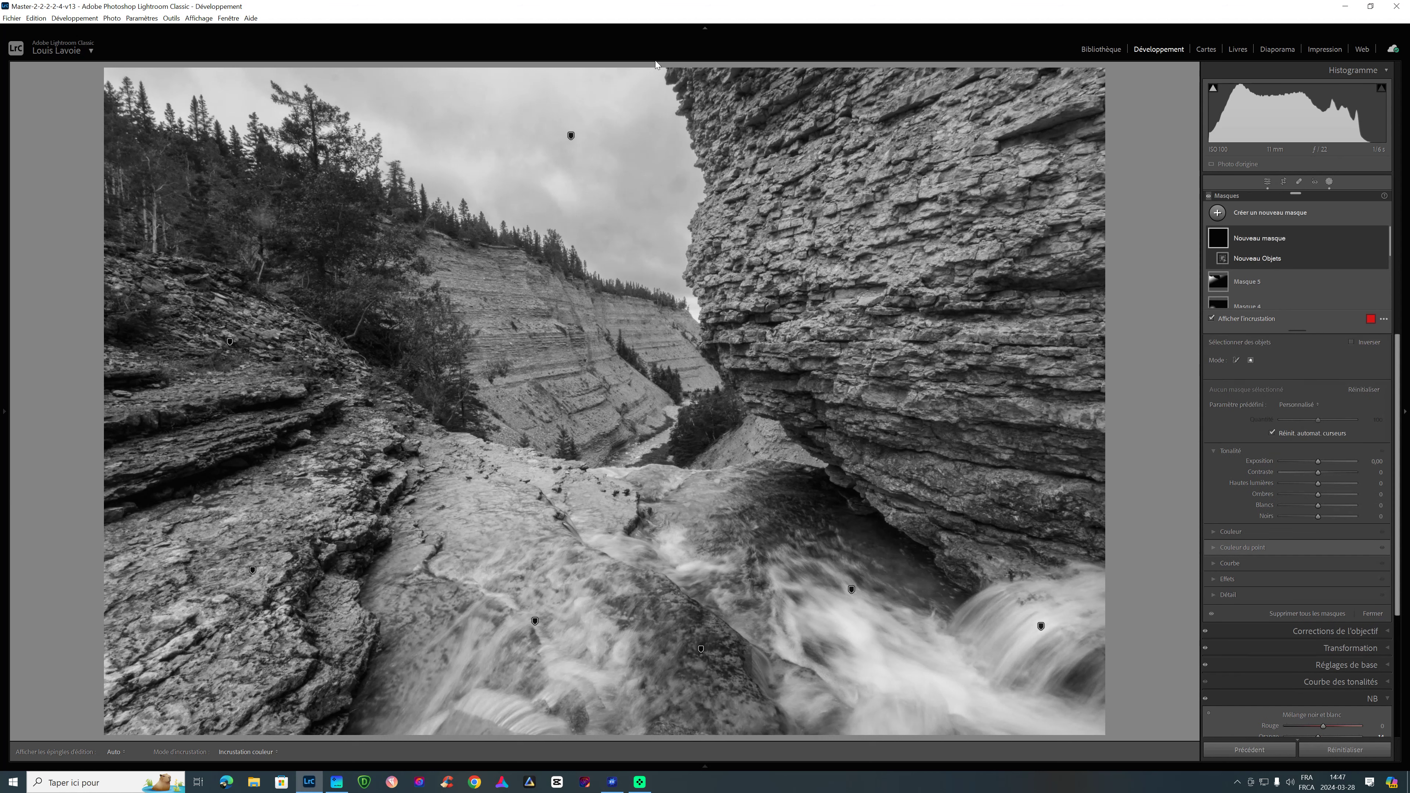
drag(648, 70, 1112, 594)
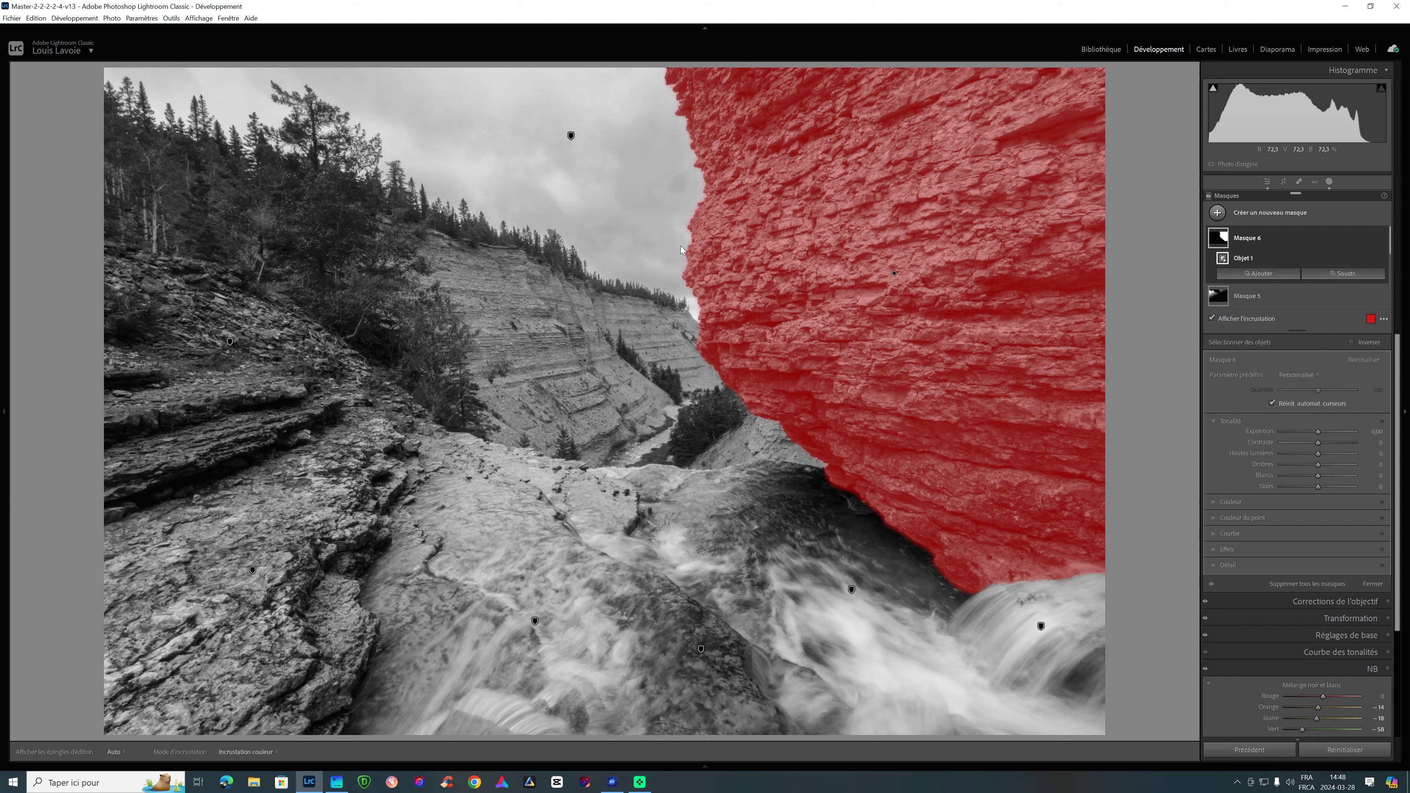
Subtract the sky from the overhanging cliff mask and hide the mask overlay
click(1352, 274)
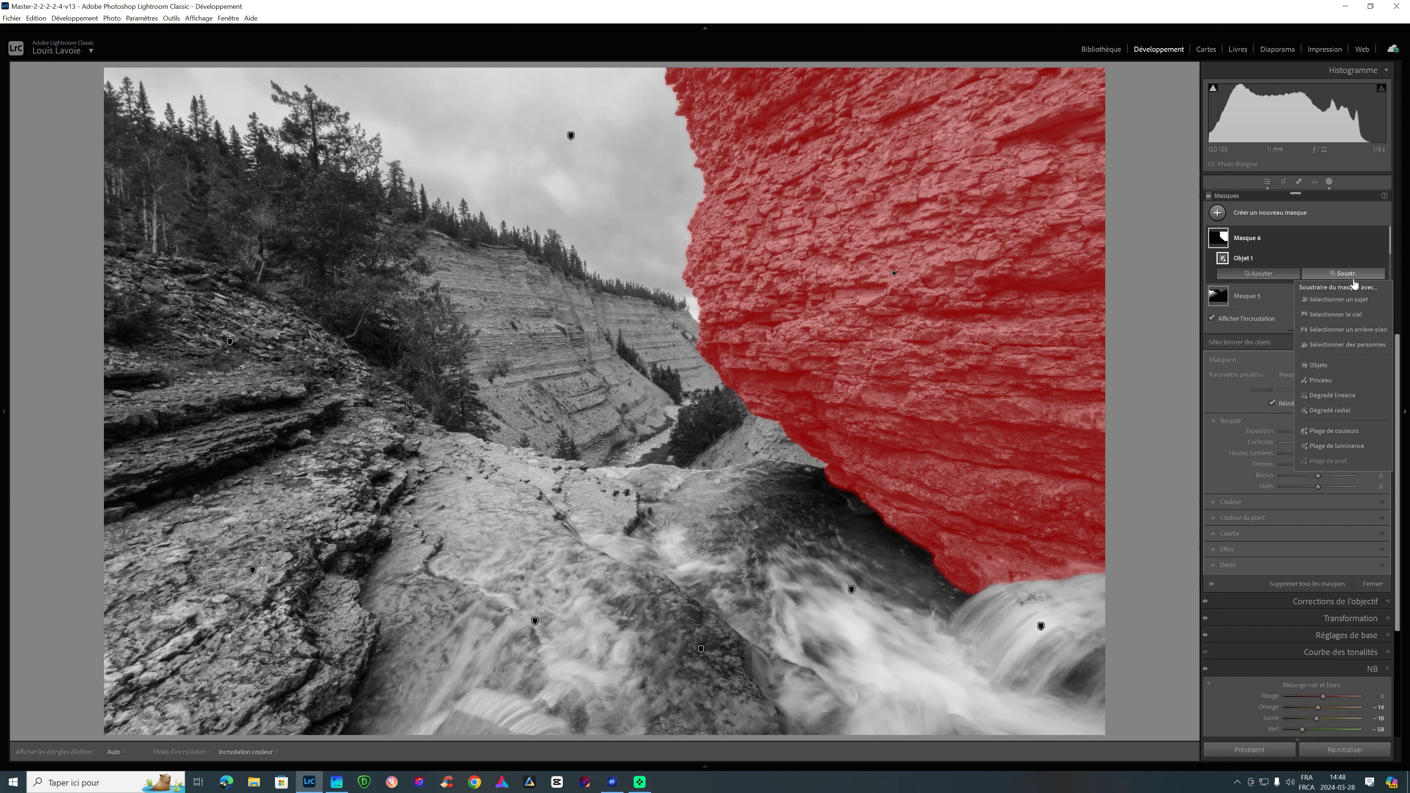
click(1363, 315)
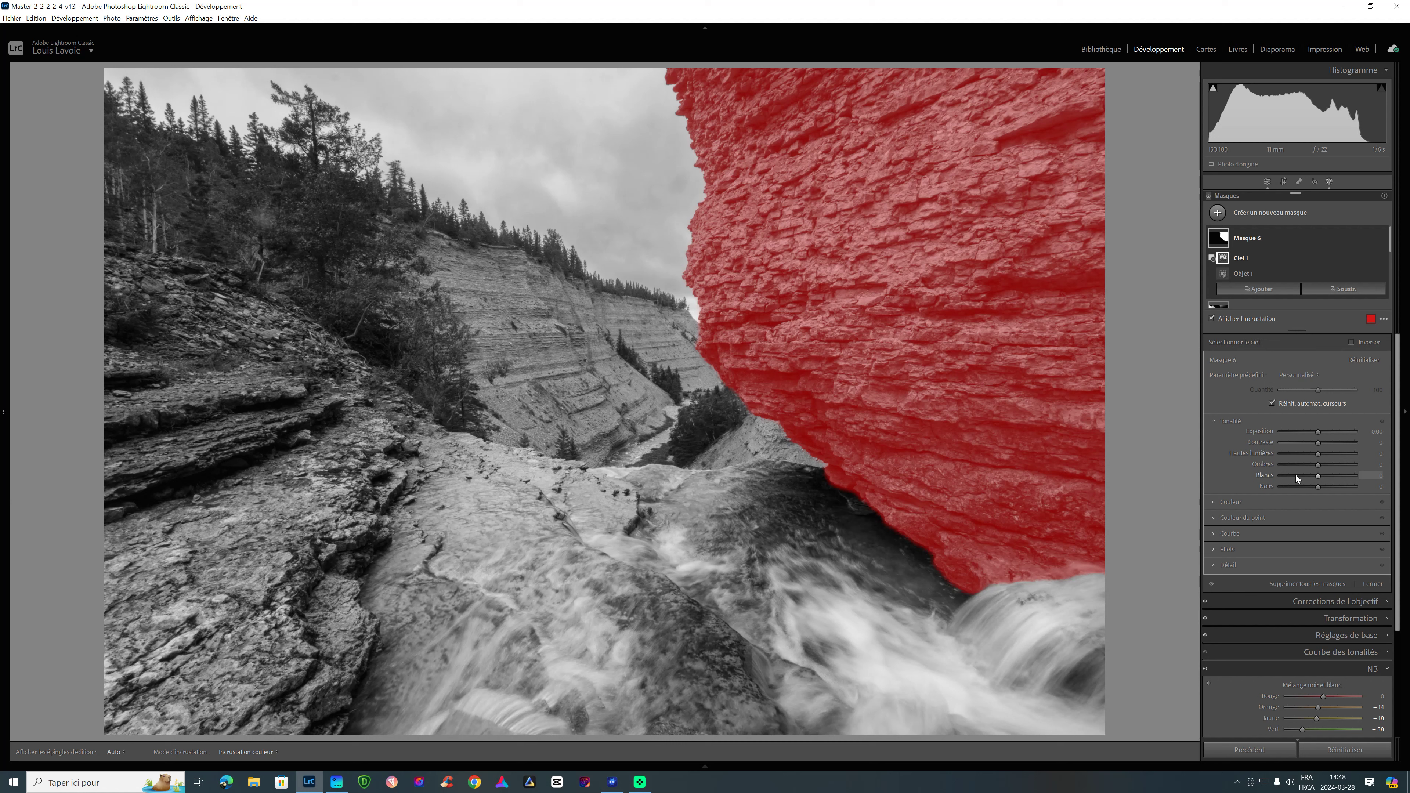
key(o)
Lower the shadows slightly and raise the texture to about 18 for the overhanging cliff mask
drag(1319, 466, 1315, 465)
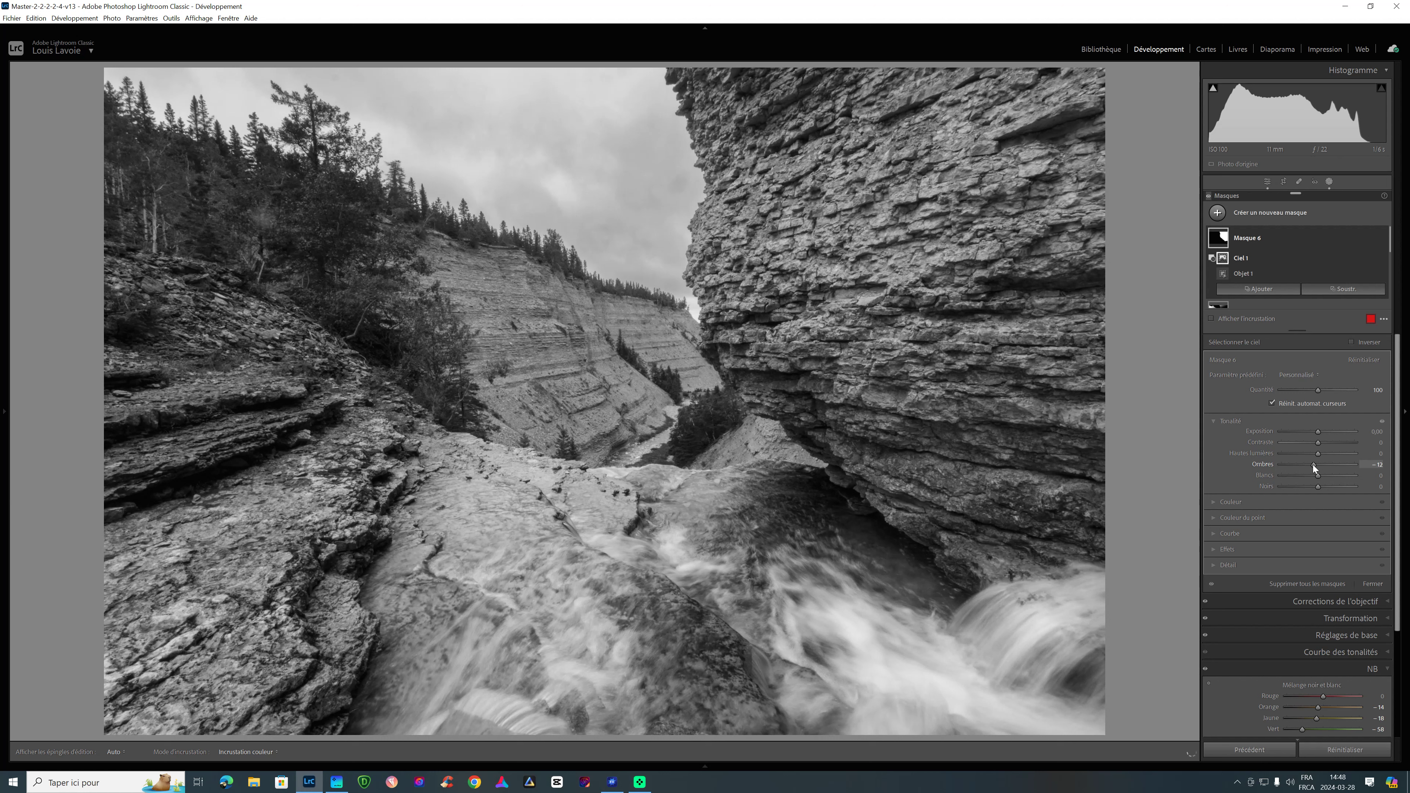
click(1214, 550)
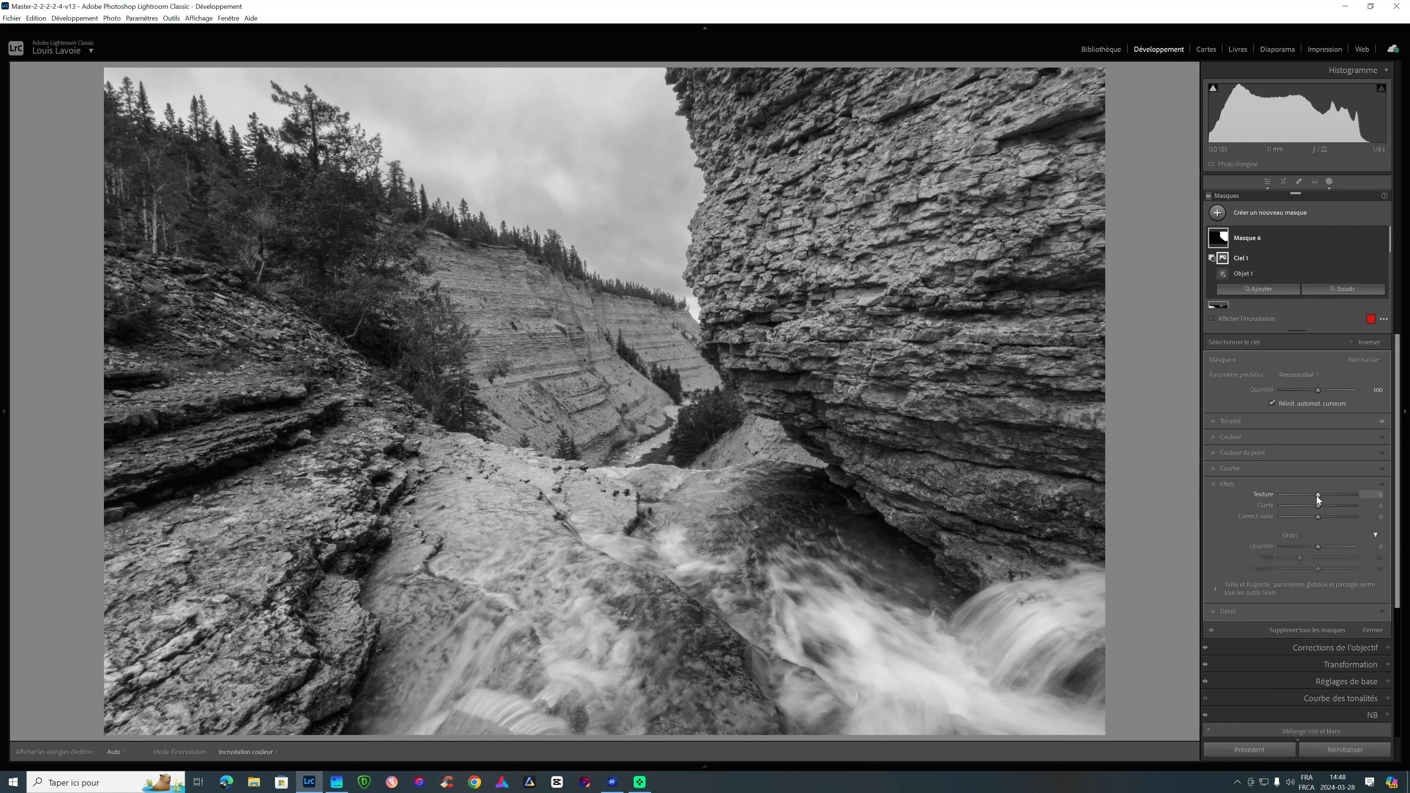
drag(1320, 497, 1323, 498)
Create an object selection mask covering the distant layered cliff in the middle of the photo
click(1224, 219)
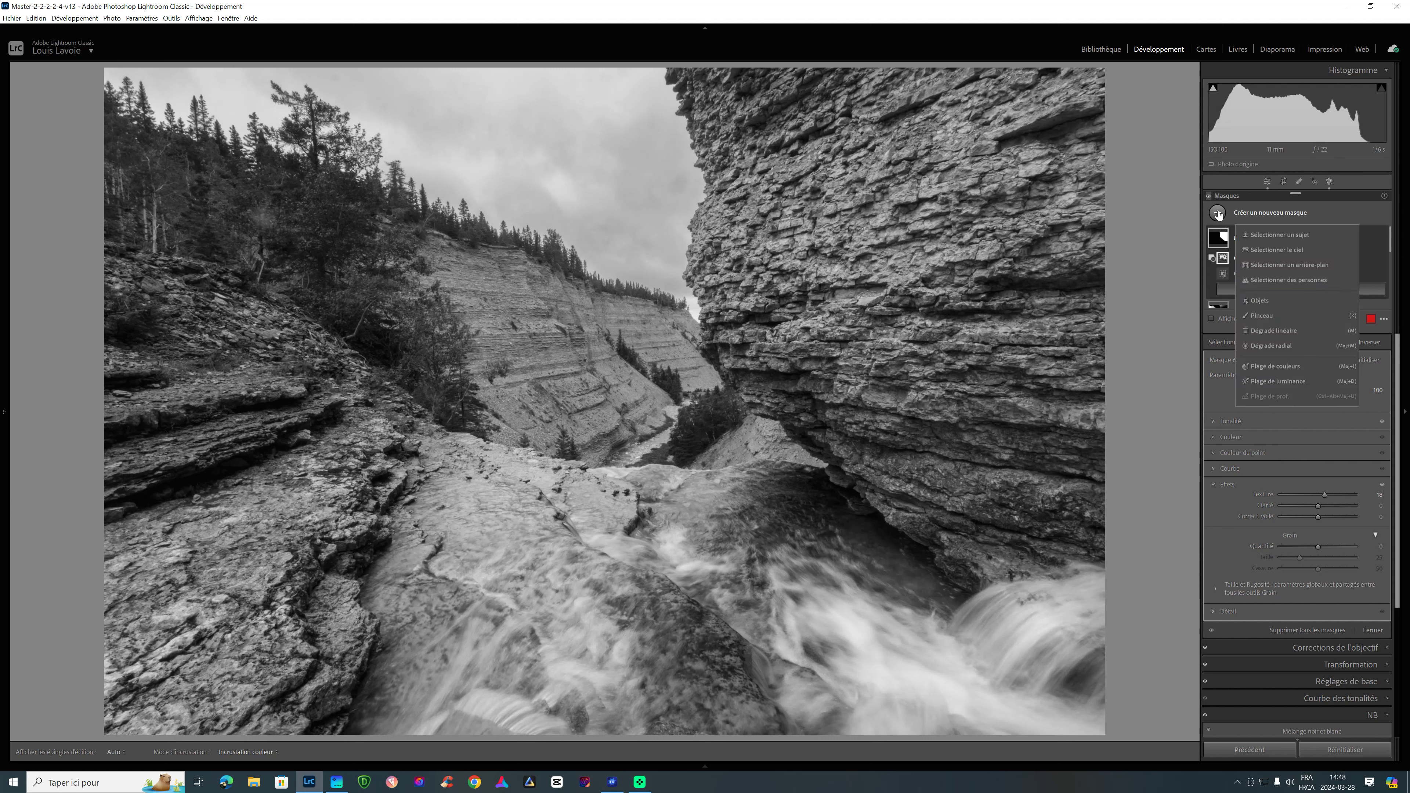
click(1275, 302)
drag(409, 216, 700, 477)
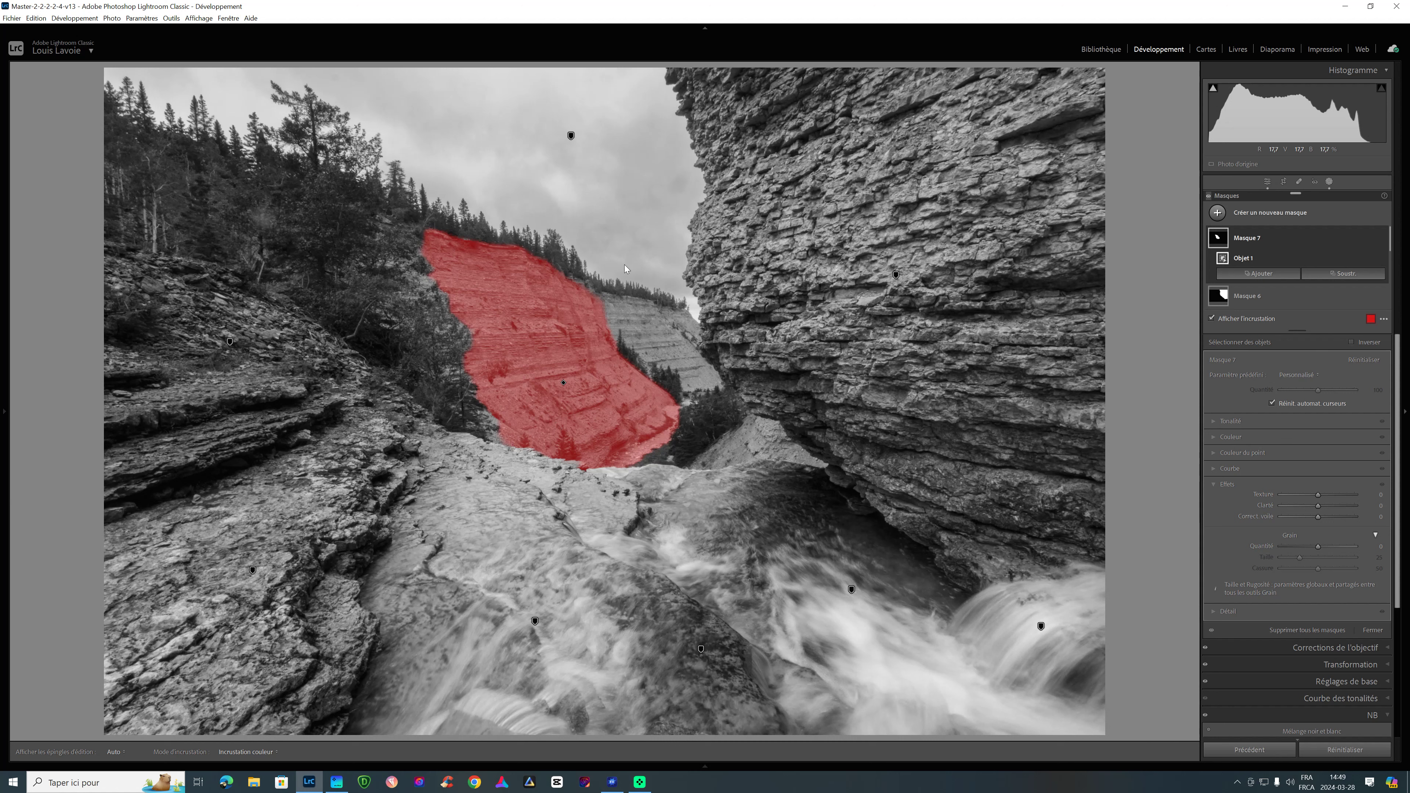
Darken the distant cliff slightly by lowering the exposure of its mask, with the mask overlay hidden
click(1216, 422)
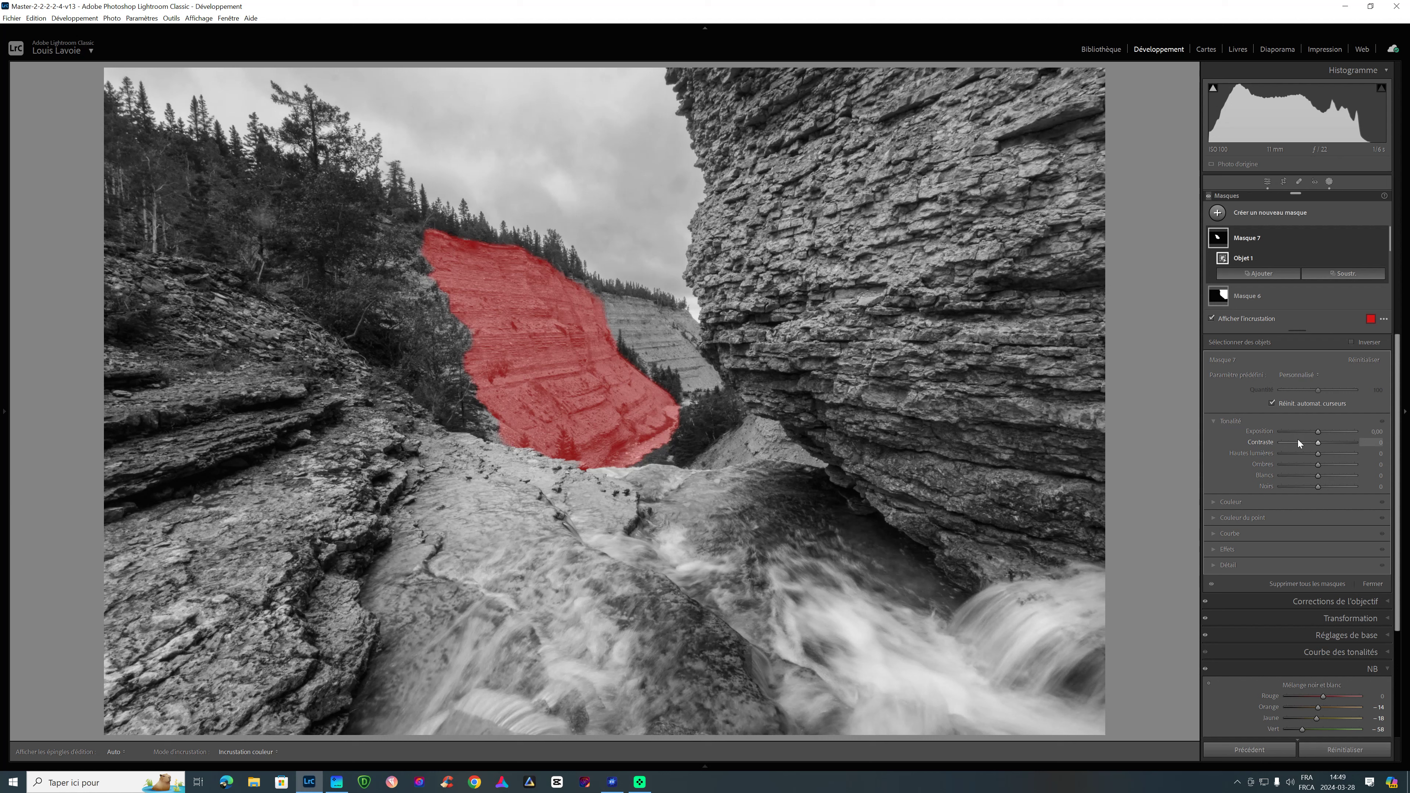
drag(1311, 436, 1318, 434)
key(o)
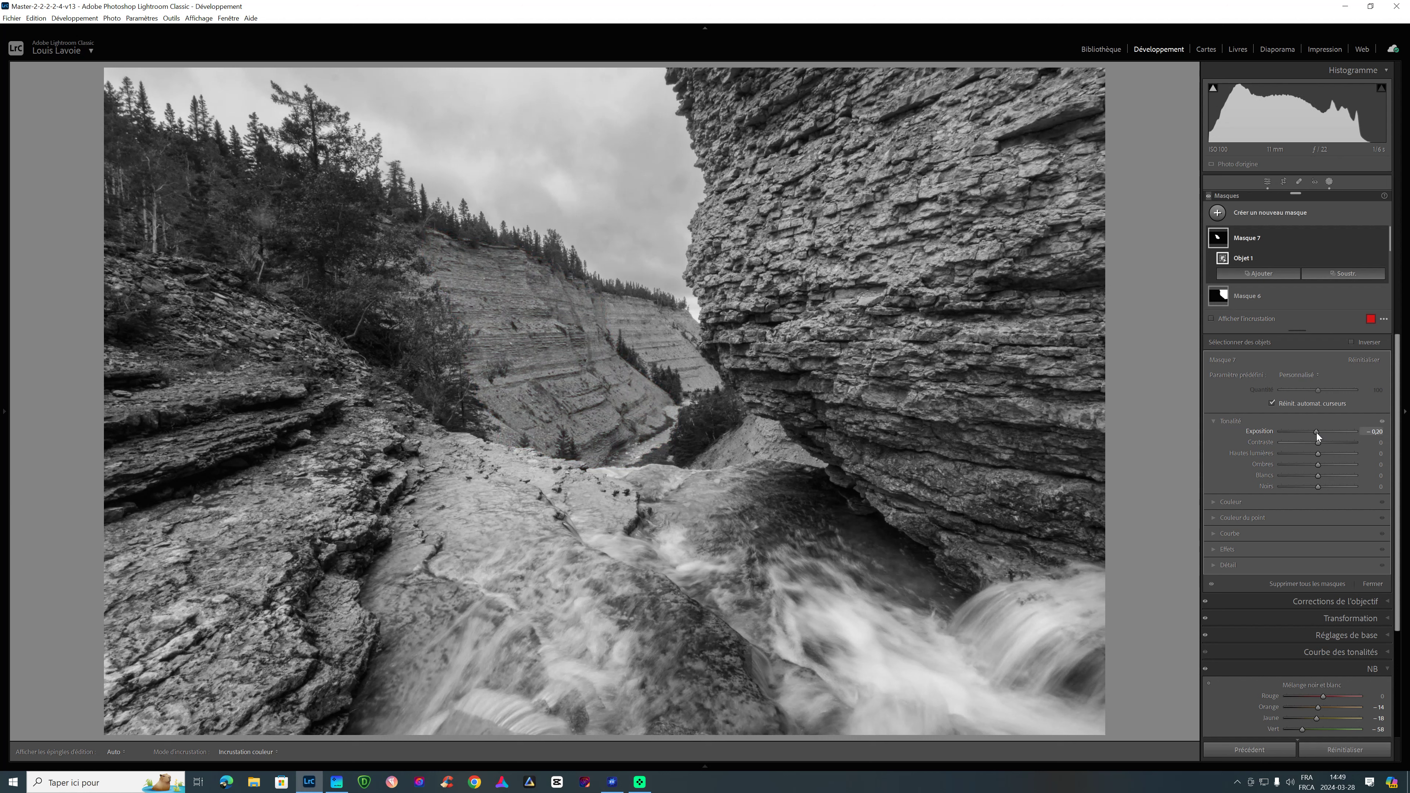
drag(1315, 433, 1315, 433)
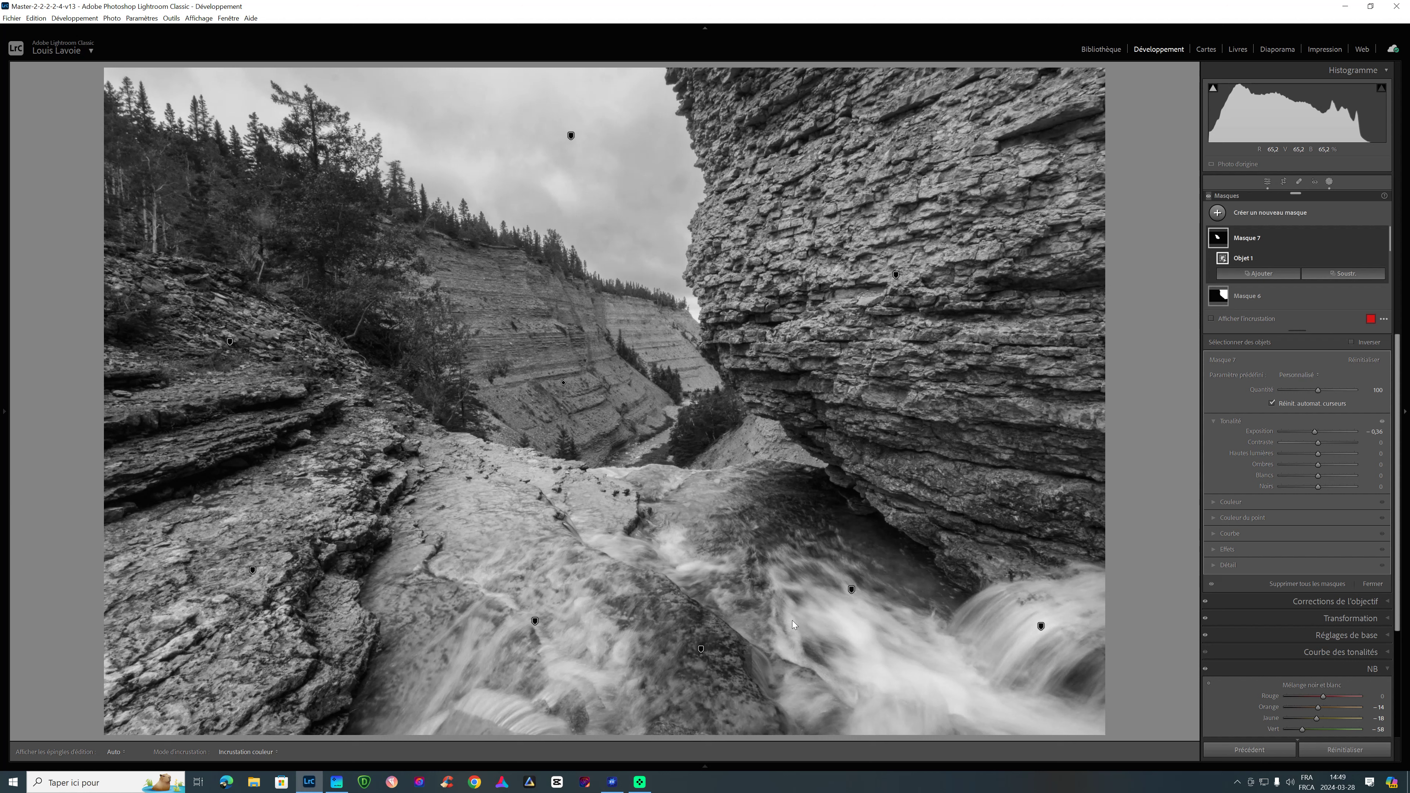
Apply a gentle S-shaped contrast curve to the radial gradient mask over the lower-left water, then finish masking
click(535, 621)
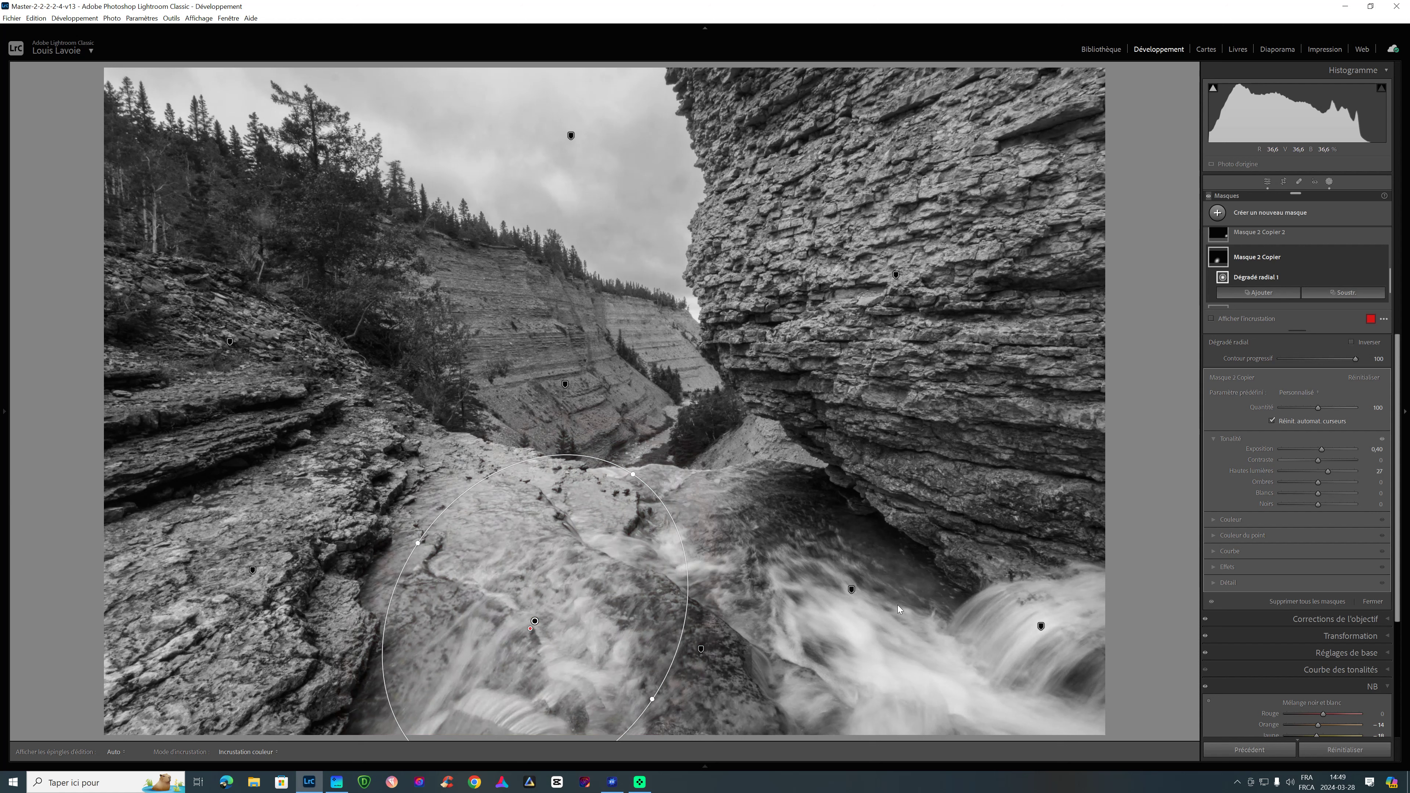
click(1215, 551)
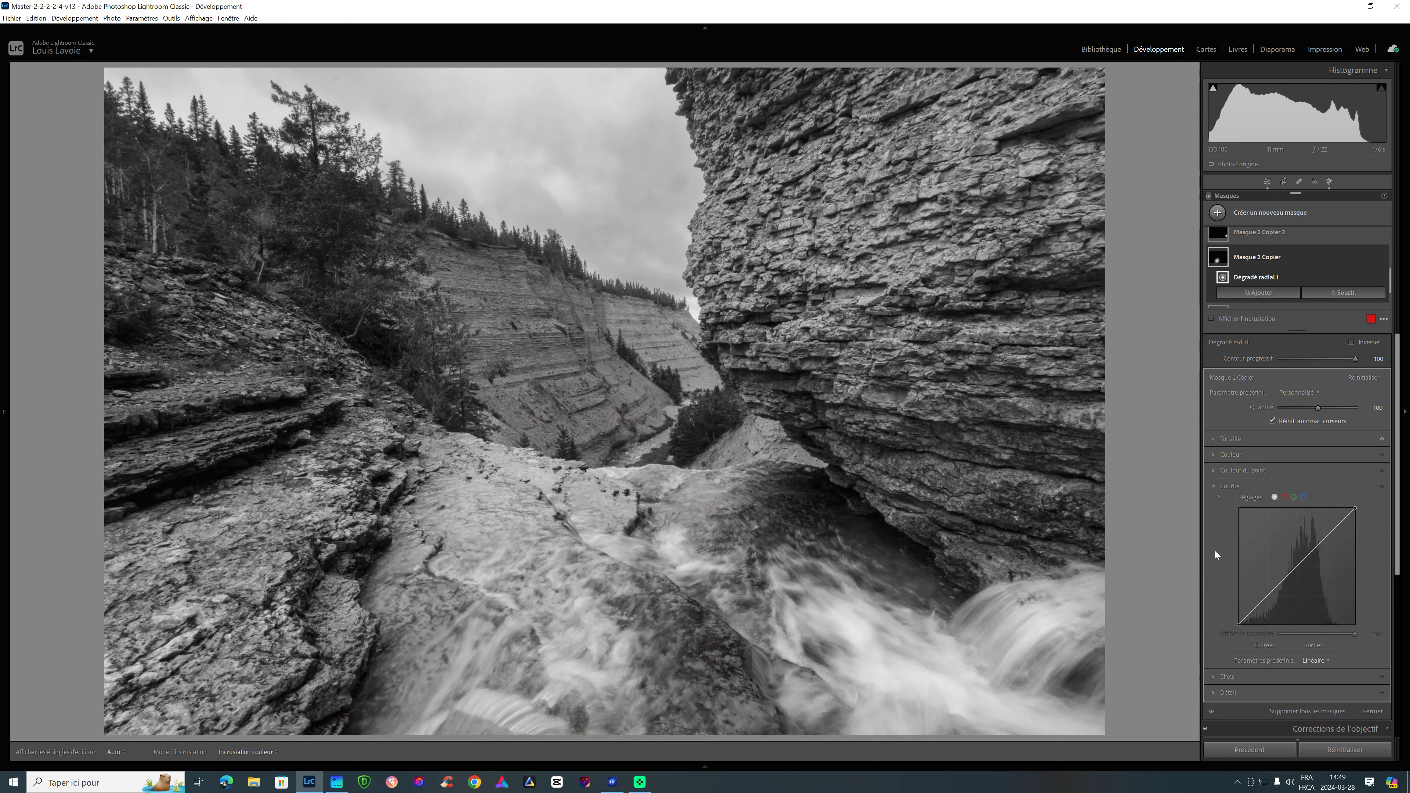
click(1294, 567)
click(1323, 542)
drag(1323, 540, 1323, 535)
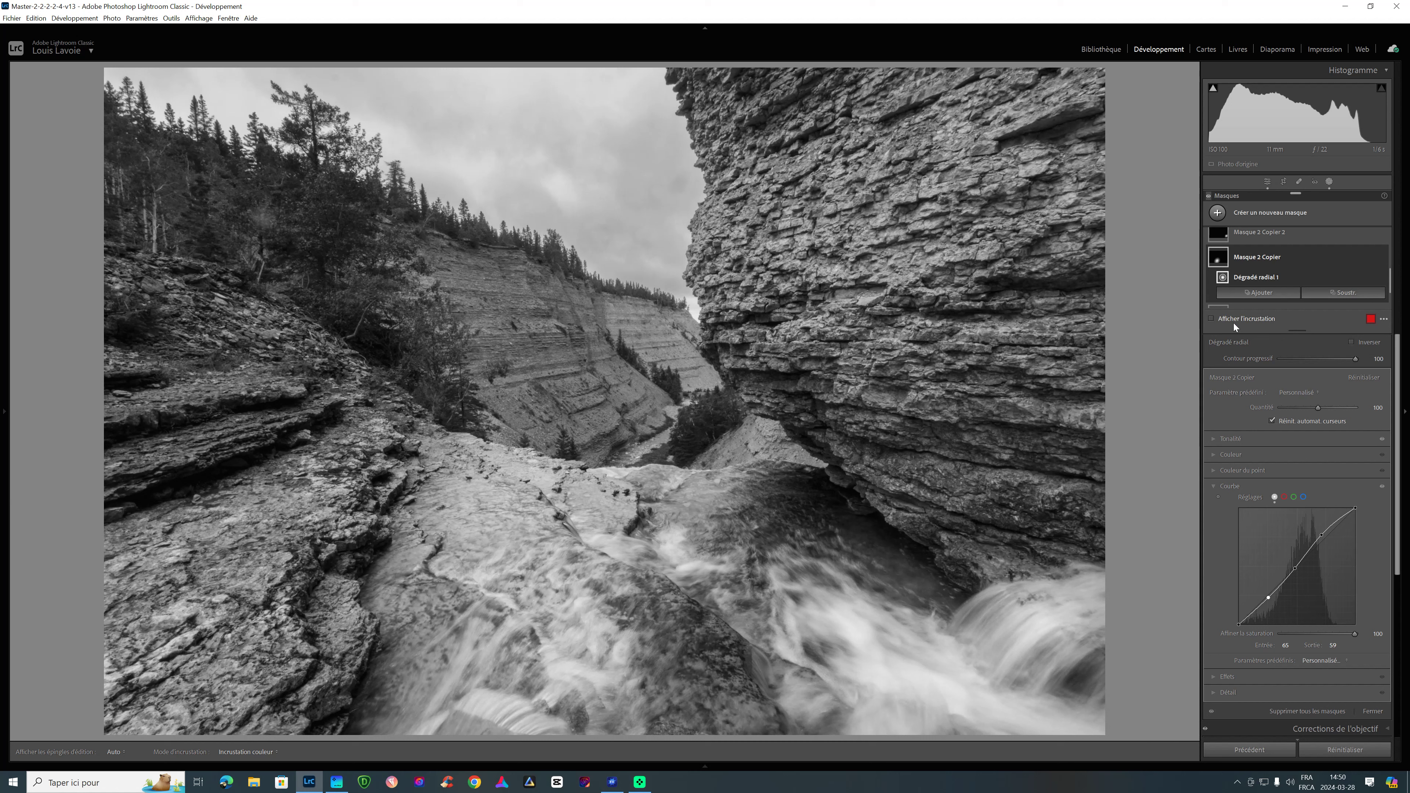
click(1374, 712)
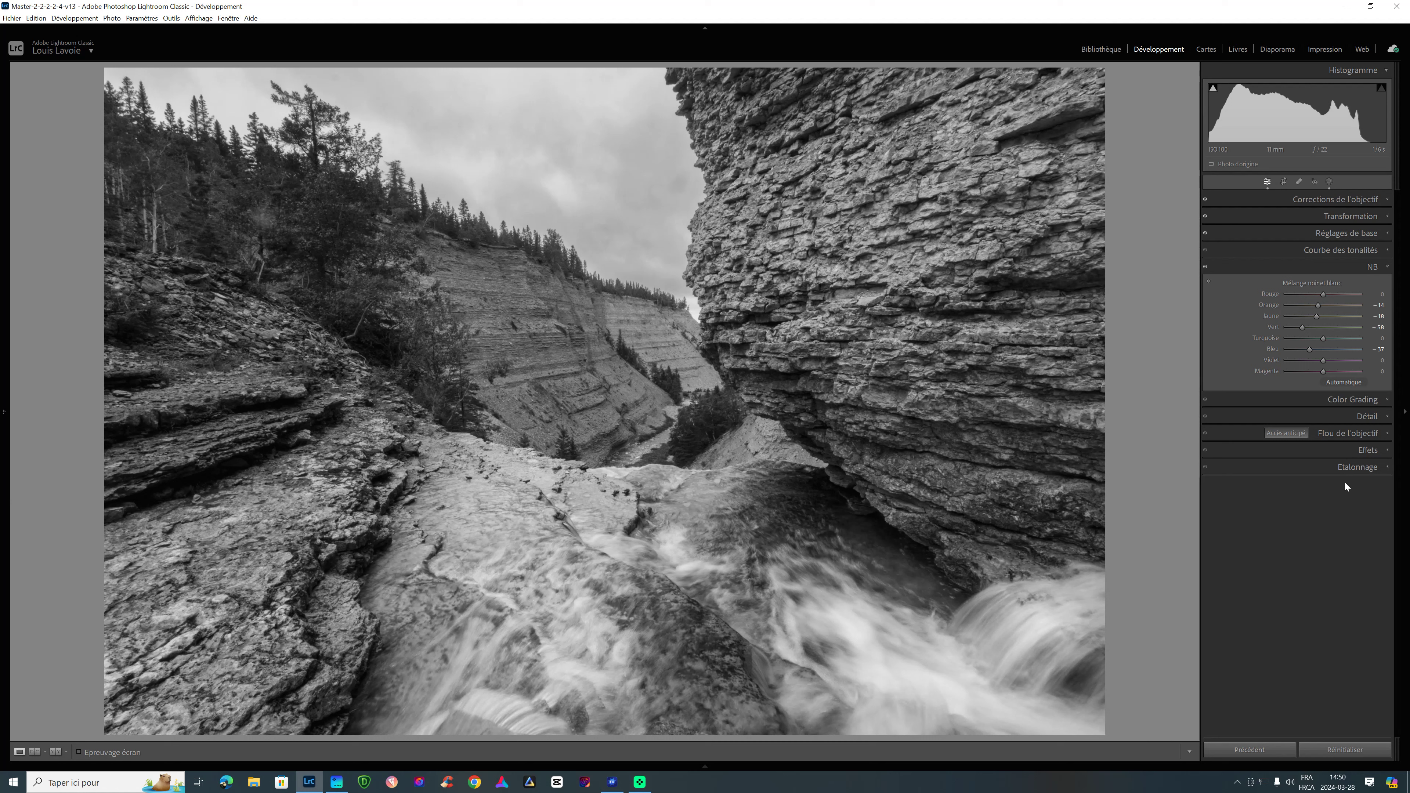
Tint the shadows a subtle blue with Color Grading and lower the luminance of the shadows
click(1388, 399)
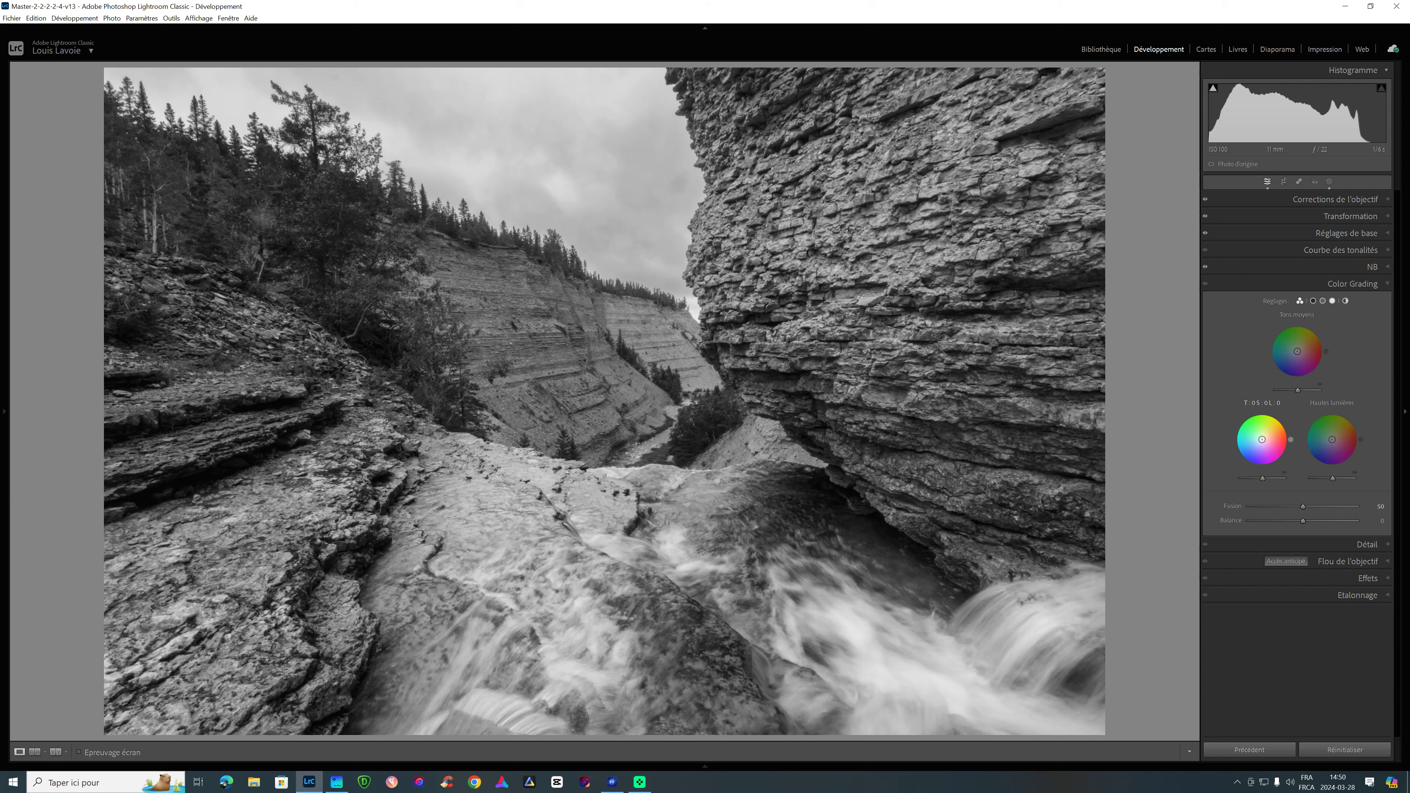
drag(1262, 439, 1259, 443)
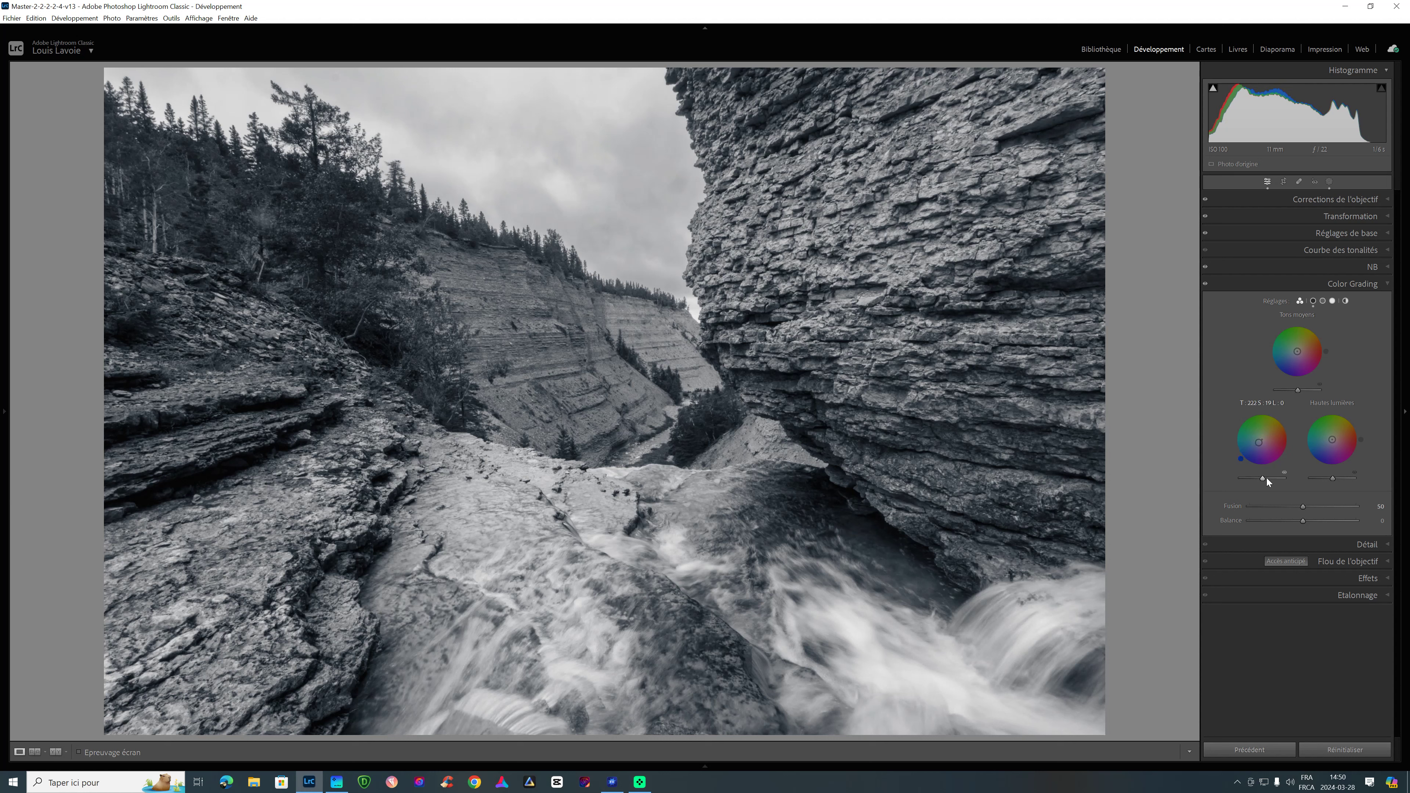
drag(1264, 478, 1259, 480)
drag(1260, 480, 1260, 480)
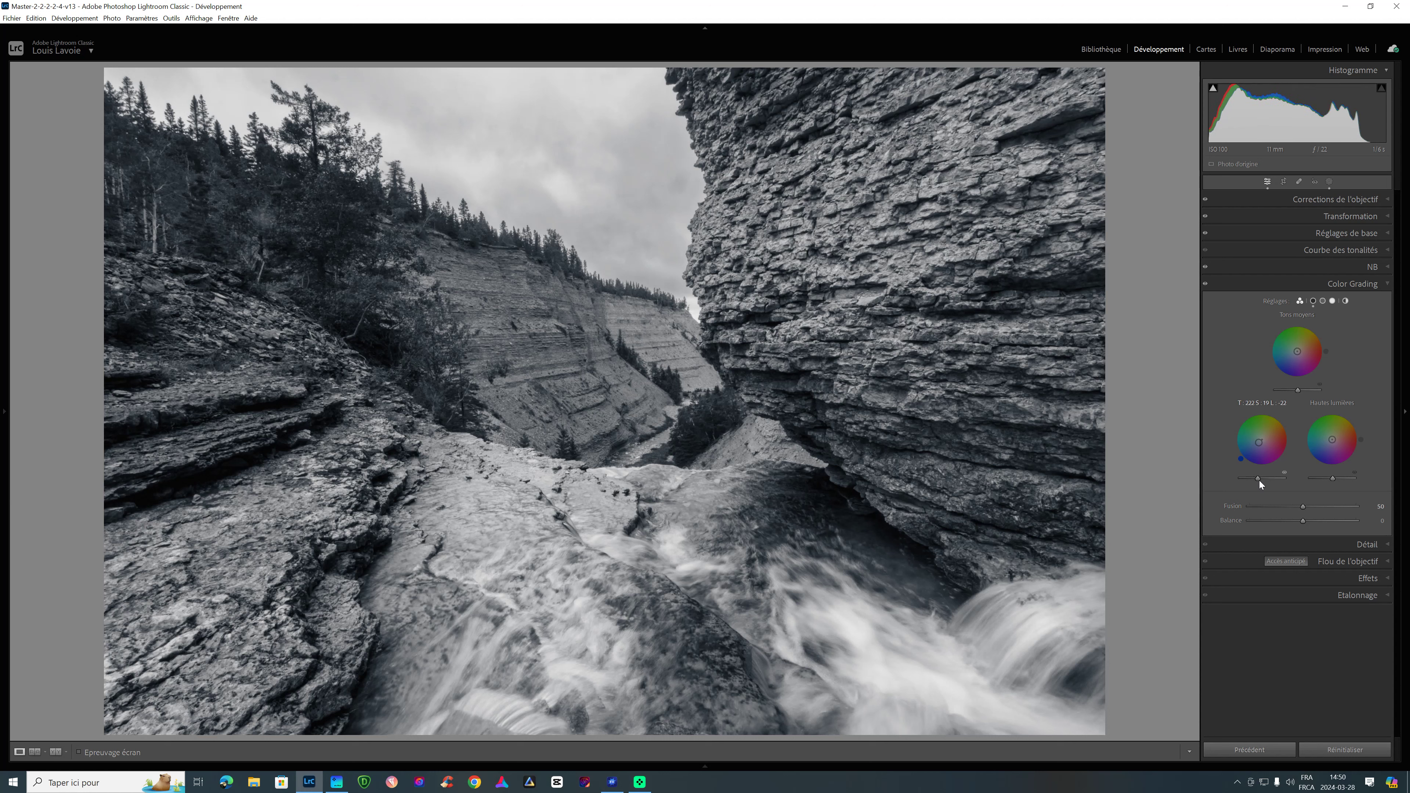
Start cropping the photo with the side panel hidden and the surrounding interface blacked out
click(1284, 182)
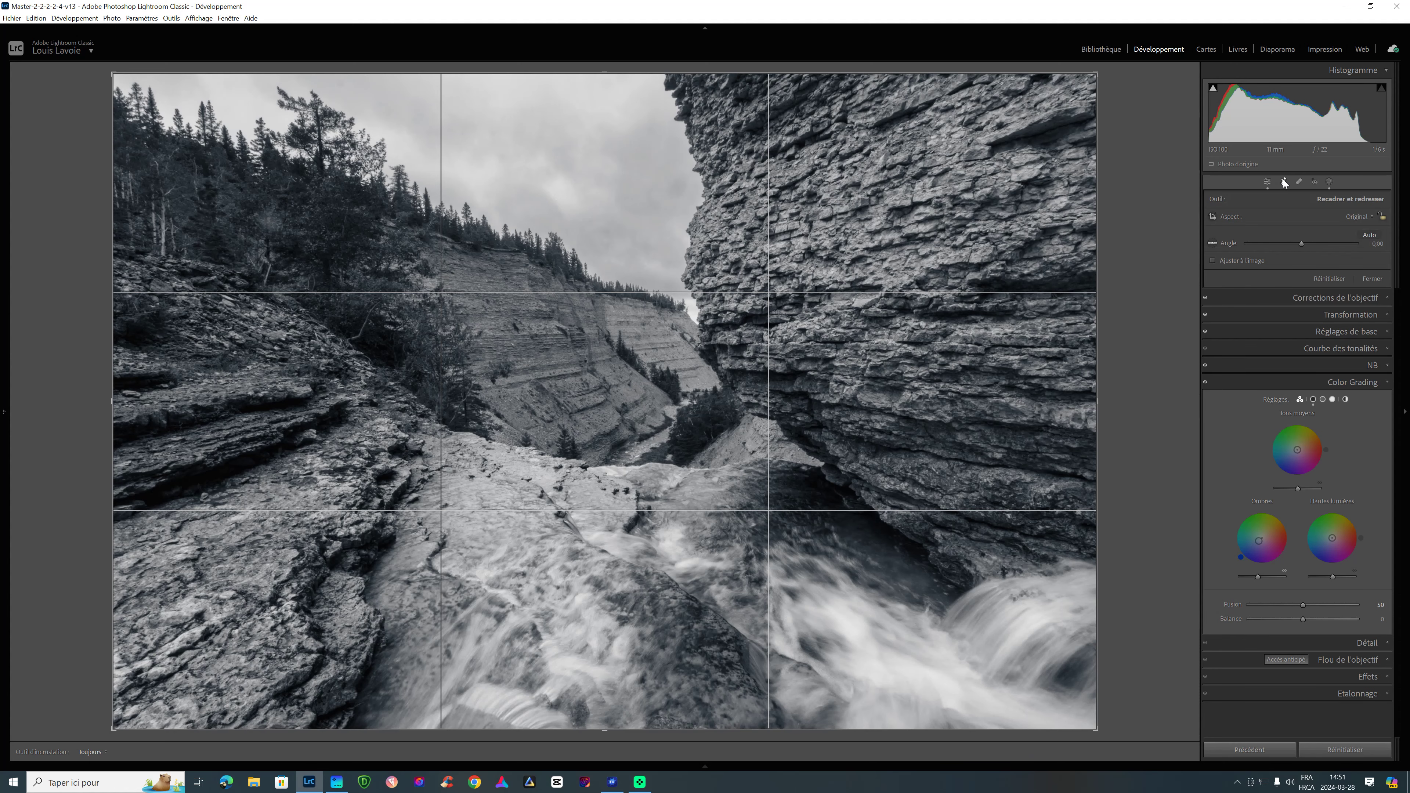
key(F8)
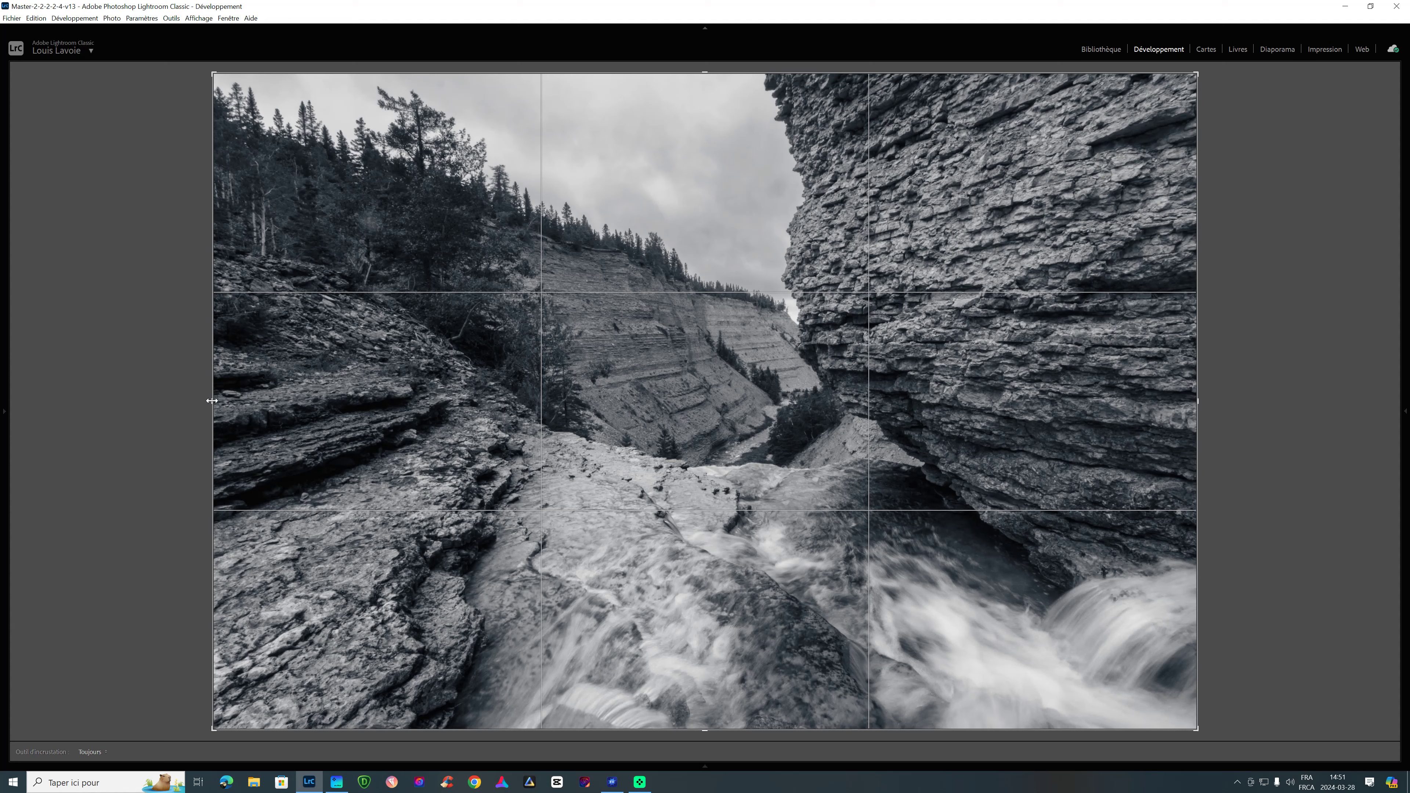
key(l)
key(l)
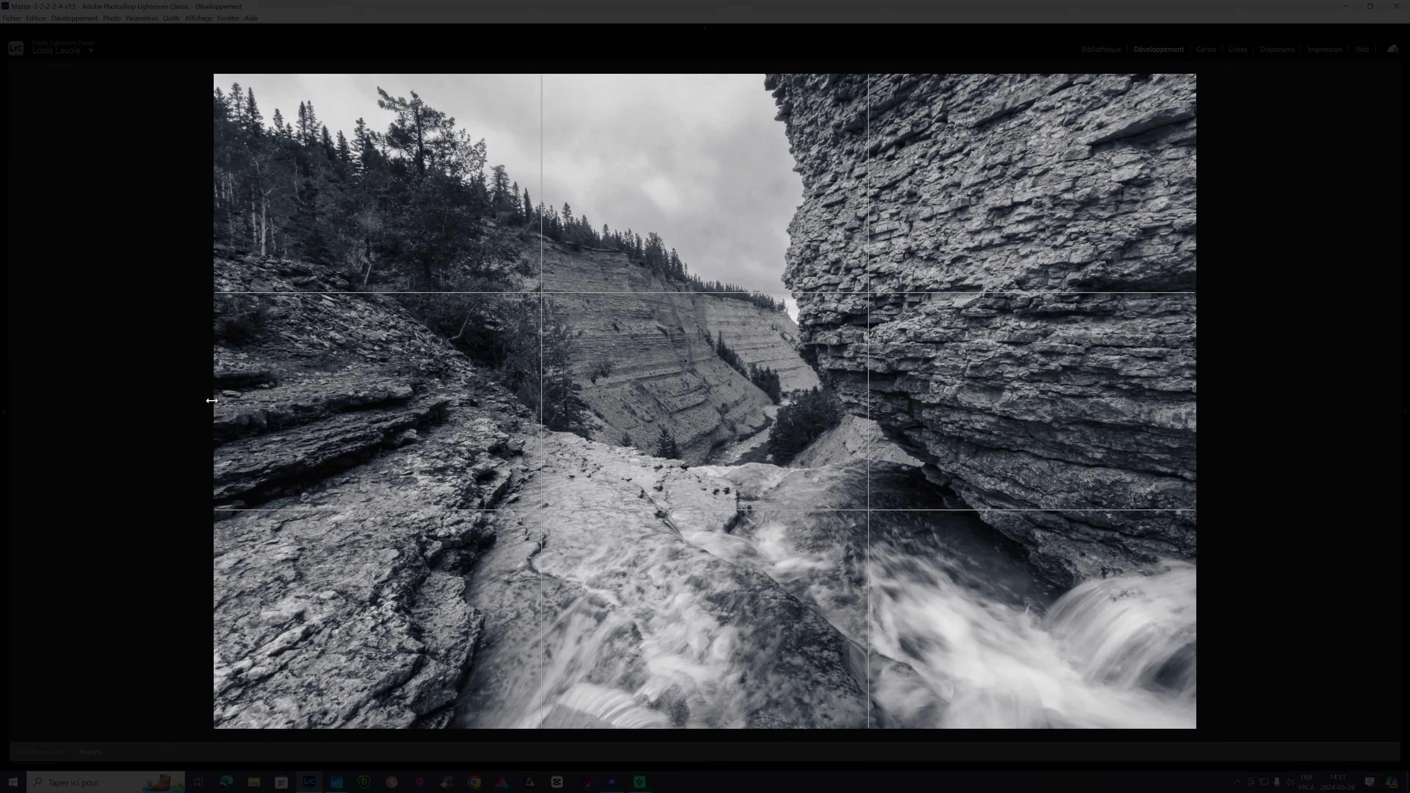
Crop in the photo's left edge to cut away the outer trees and rocks, keeping the full height
drag(214, 399, 282, 398)
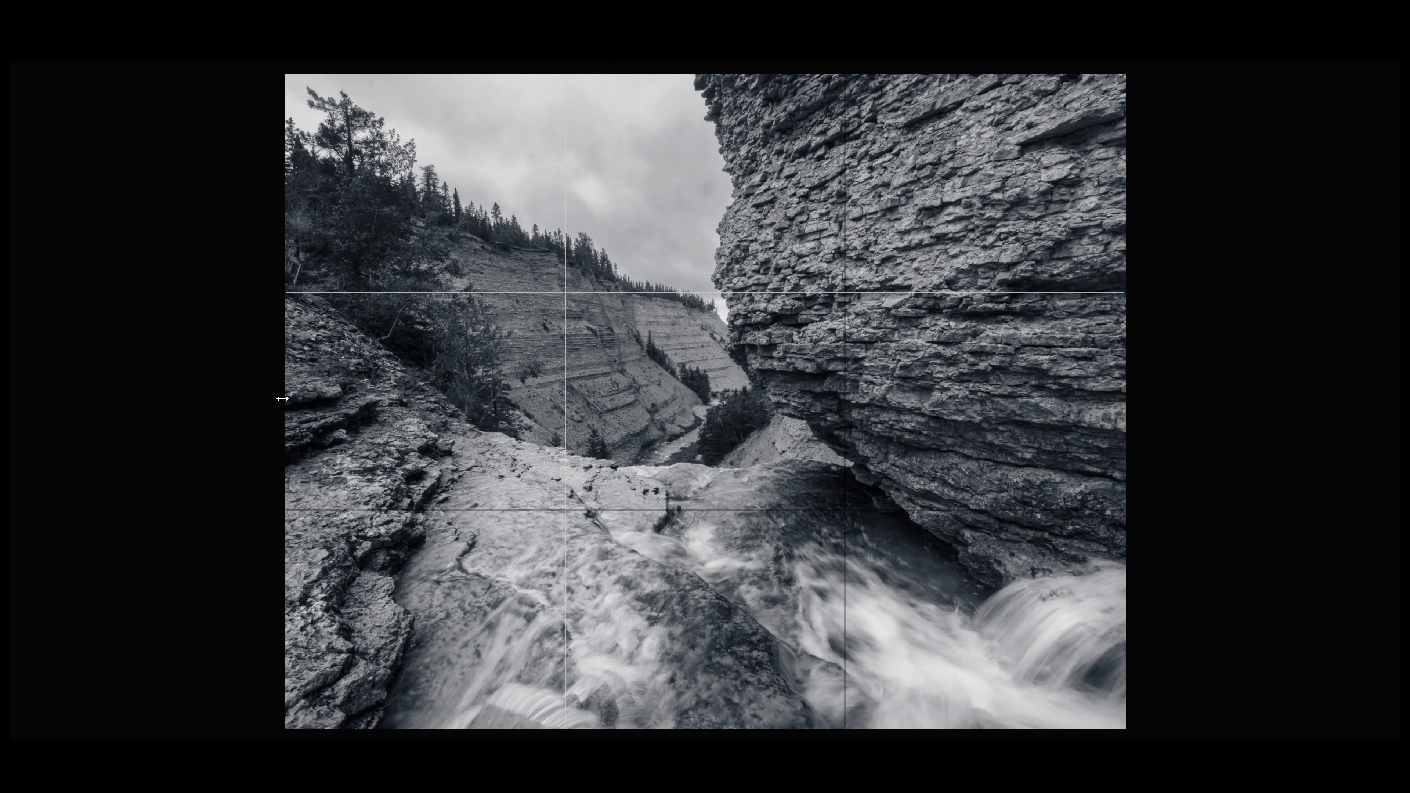
drag(283, 398, 138, 403)
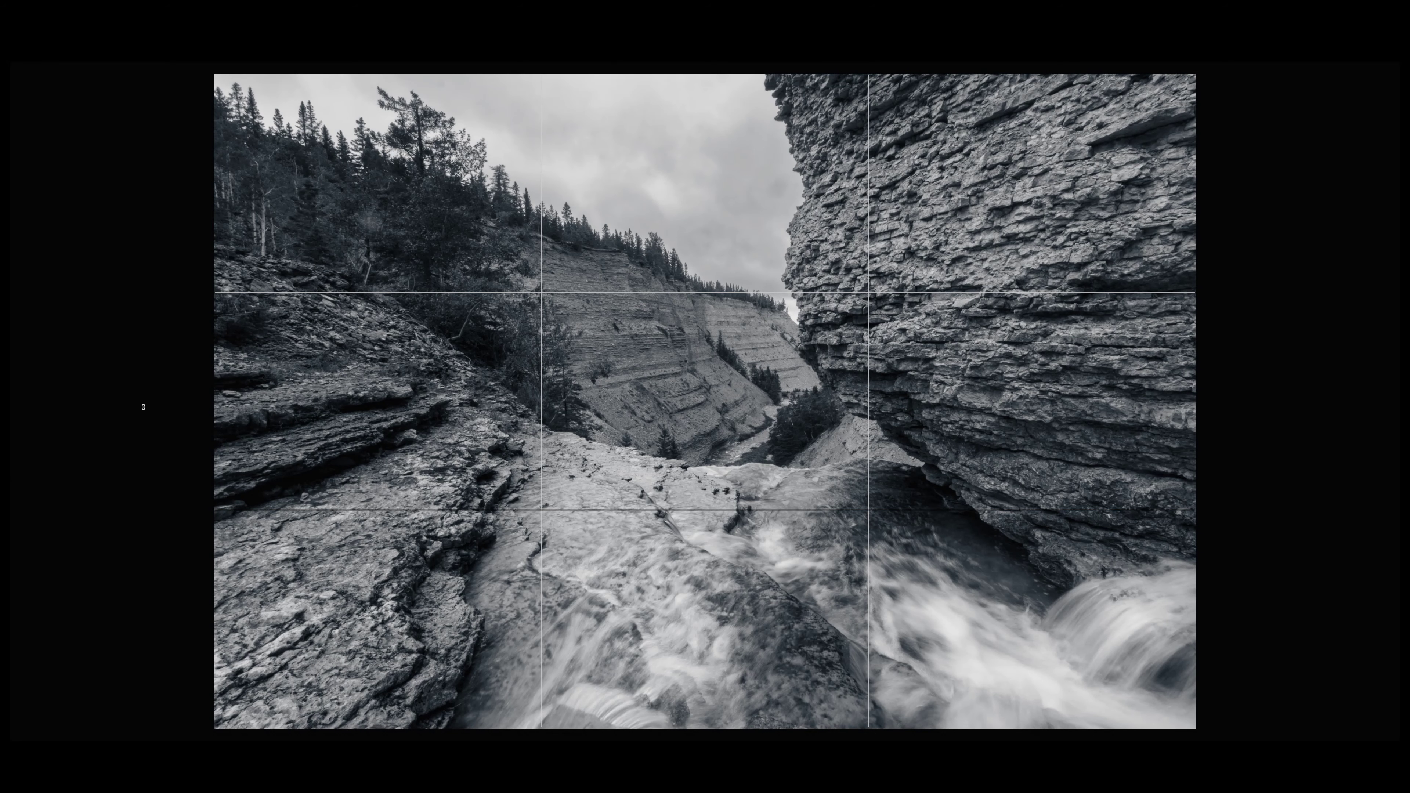
drag(210, 408, 282, 410)
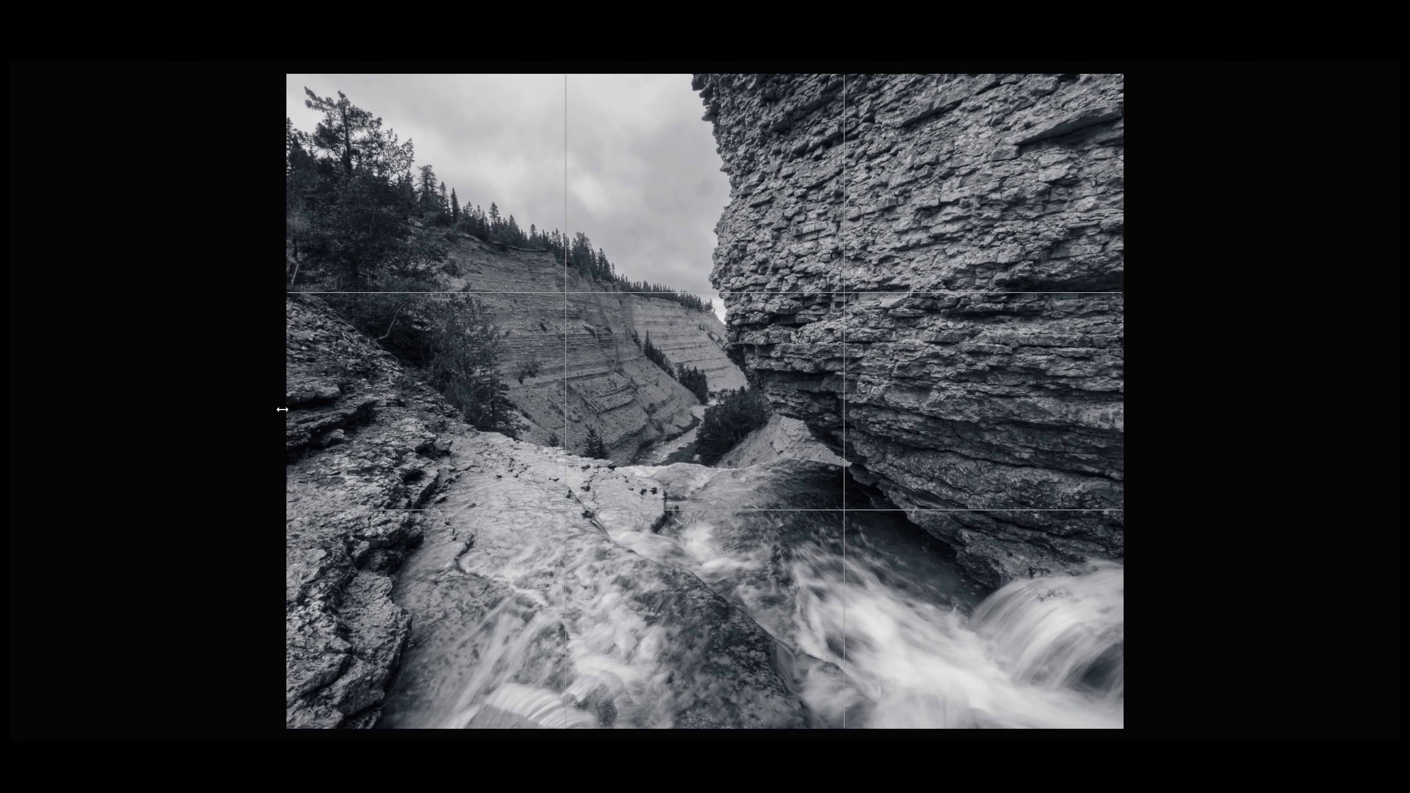